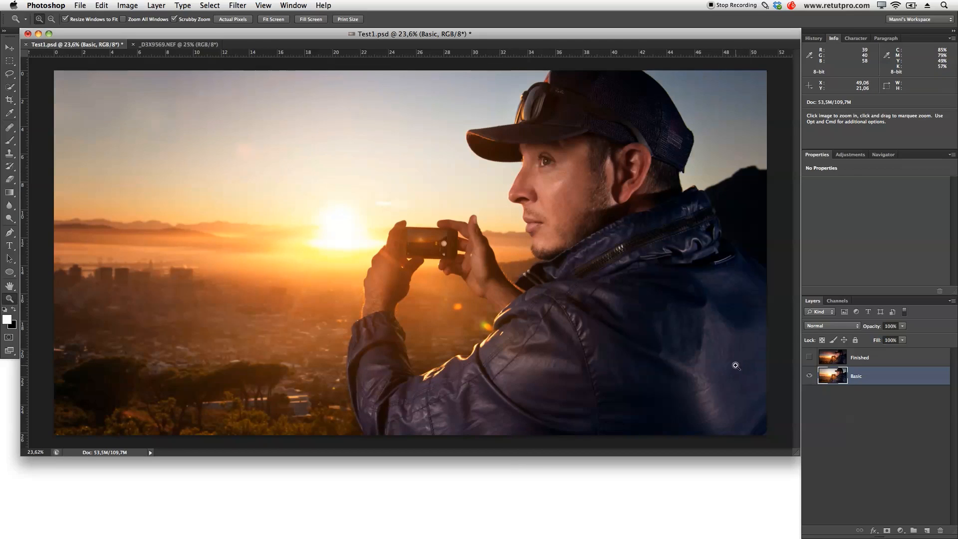
- Compare the original and finished versions of the portrait by toggling the Finished layer's visibility above Basic
{"action": "left_click", "coordinate": [873, 378]}
{"action": "left_click", "coordinate": [809, 357]}
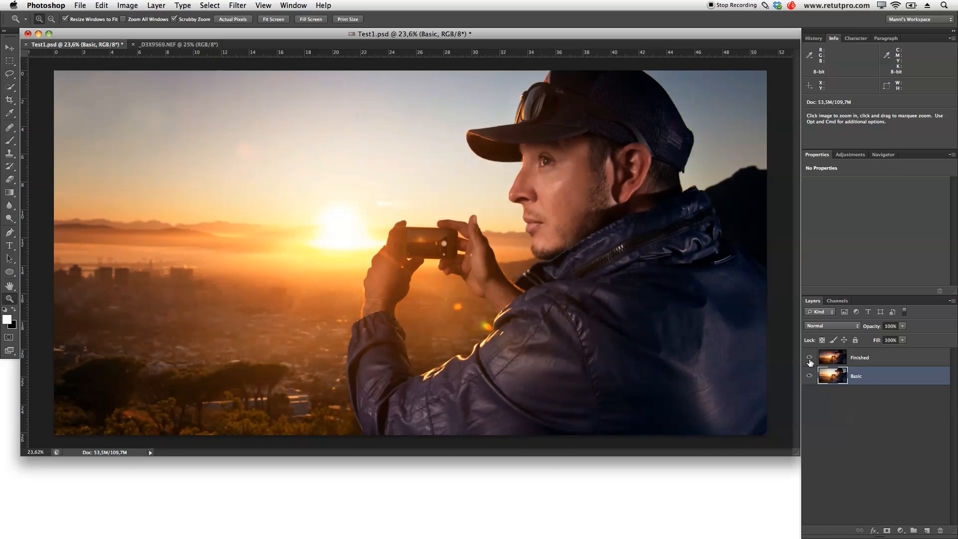
{"action": "left_click", "coordinate": [809, 358]}
{"action": "left_click", "coordinate": [810, 360]}
{"action": "left_click", "coordinate": [809, 360]}
{"action": "left_click", "coordinate": [810, 359]}
{"action": "left_click", "coordinate": [809, 359]}
{"action": "left_click", "coordinate": [809, 359]}
- Compare the sky photo _D3X9569.NEF with the original and finished versions of Test1.psd
{"action": "left_click", "coordinate": [198, 46]}
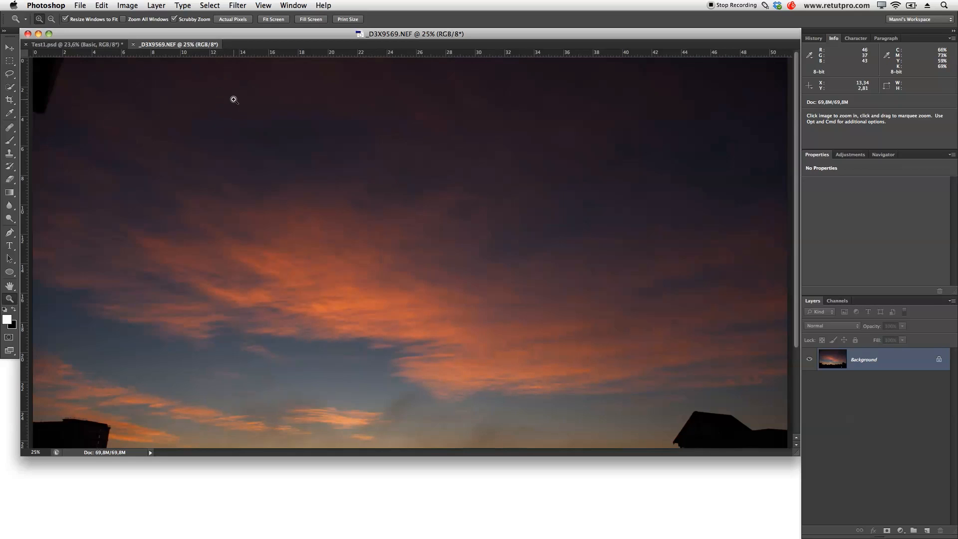
{"action": "left_click", "coordinate": [75, 44]}
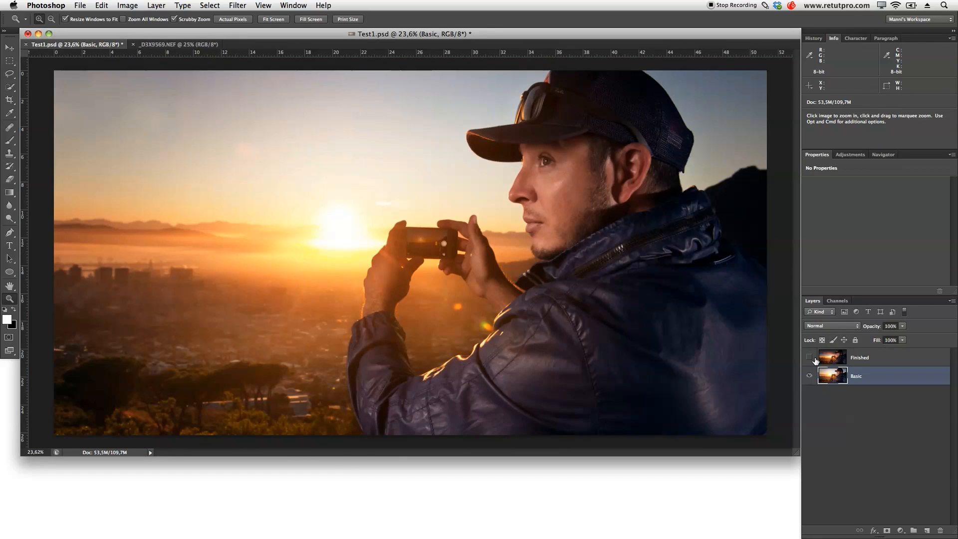
{"action": "left_click", "coordinate": [809, 357]}
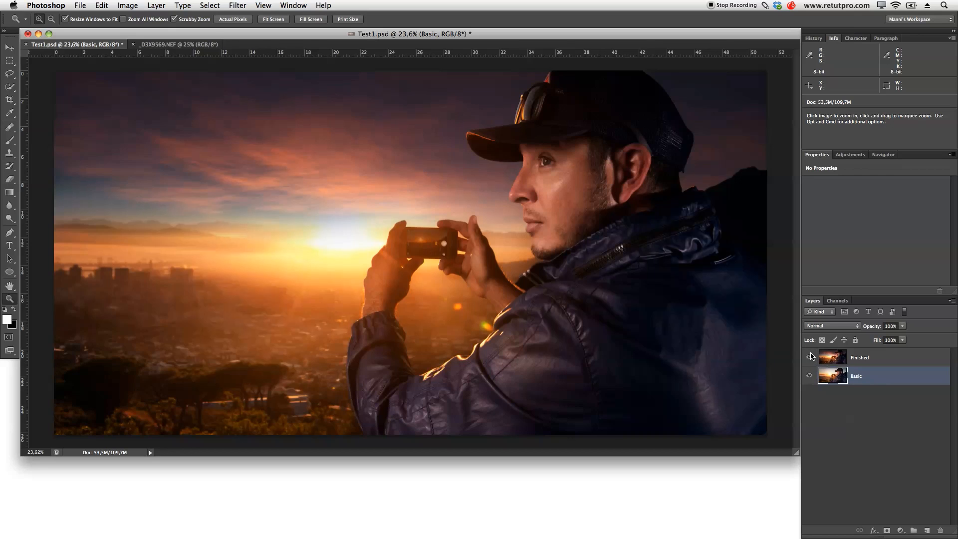
{"action": "left_click", "coordinate": [810, 357]}
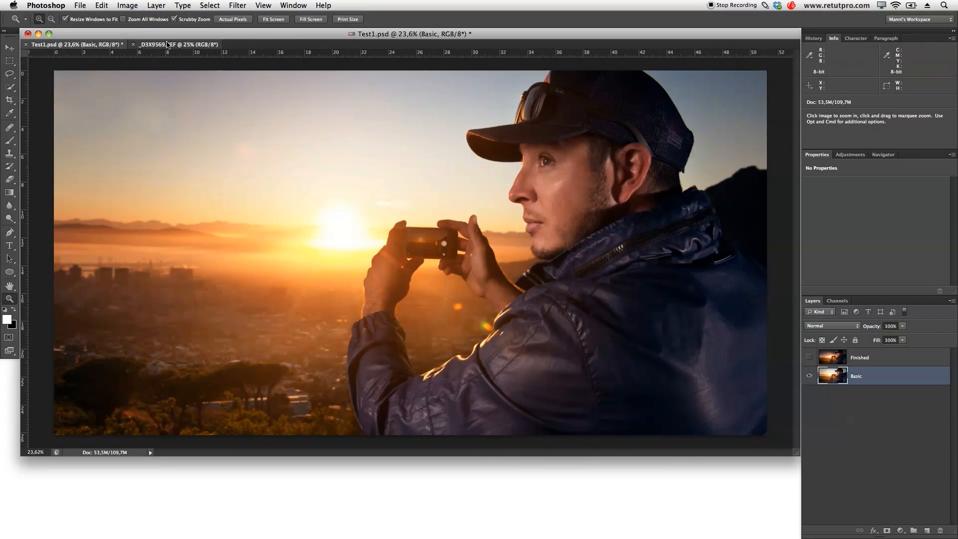
{"action": "left_click", "coordinate": [178, 45]}
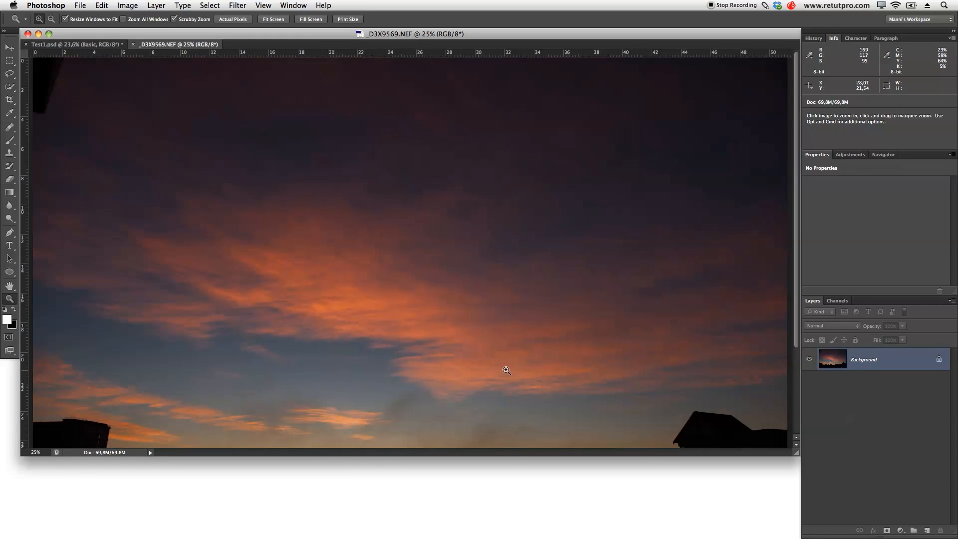
- Float the _D3X9569.NEF window and copy its sky image into Test1.psd as a layer directly above Basic
{"action": "left_click_drag", "start_coordinate": [549, 315], "coordinate": [534, 315]}
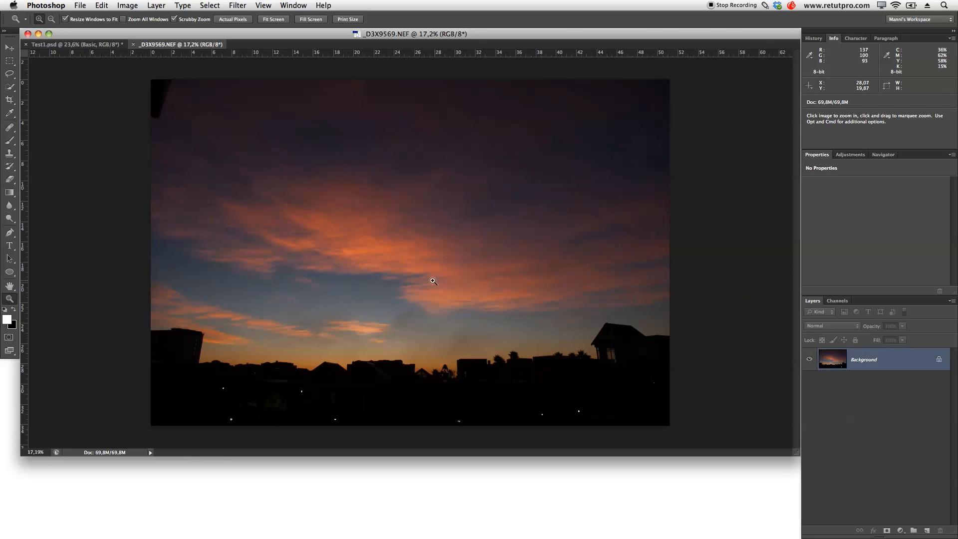
{"action": "left_click", "coordinate": [100, 45]}
{"action": "left_click_drag", "start_coordinate": [379, 233], "coordinate": [364, 234]}
{"action": "left_click", "coordinate": [170, 44]}
{"action": "left_click_drag", "start_coordinate": [145, 45], "coordinate": [382, 263]}
{"action": "left_click_drag", "start_coordinate": [454, 253], "coordinate": [243, 146]}
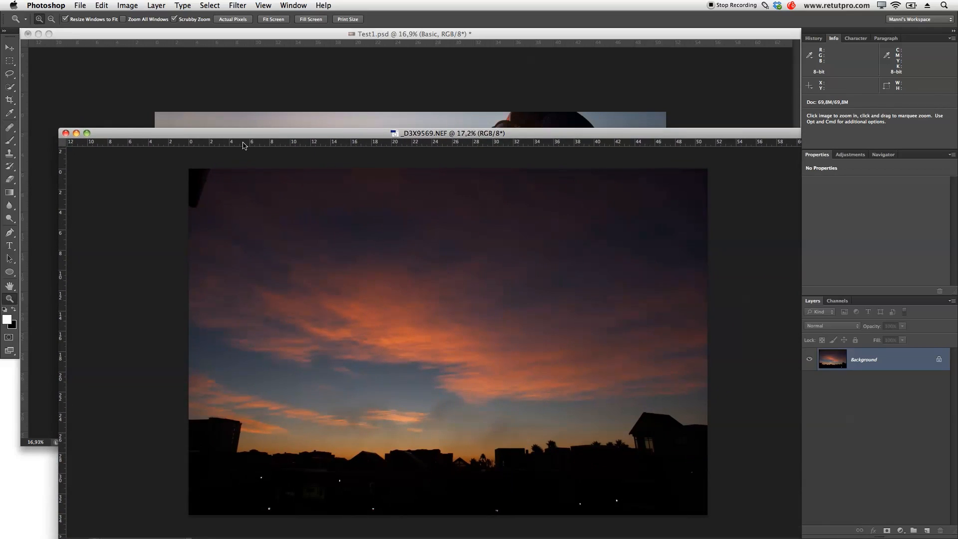
{"action": "left_click_drag", "start_coordinate": [878, 366], "coordinate": [496, 87]}
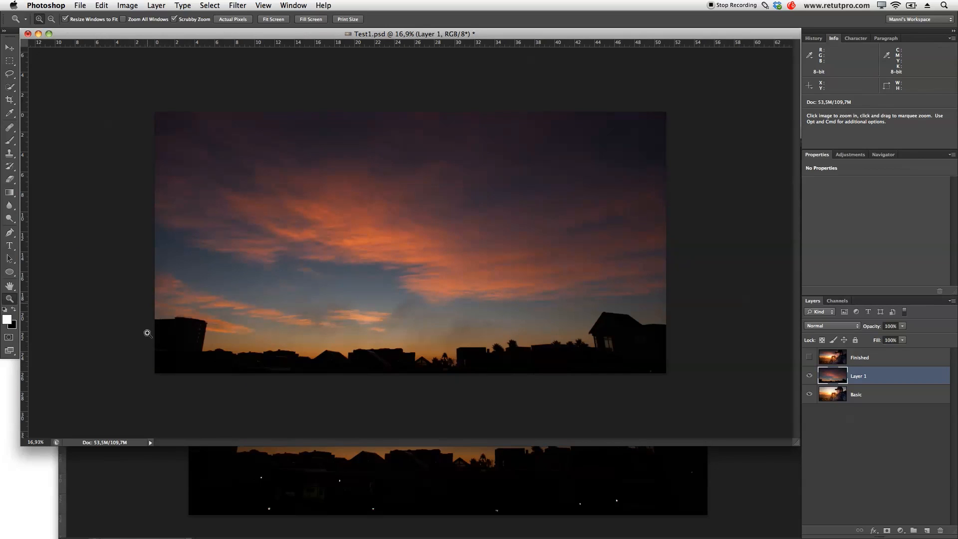
- Close the _D3X9569.NEF sky document without saving its changes
{"action": "left_click", "coordinate": [762, 479]}
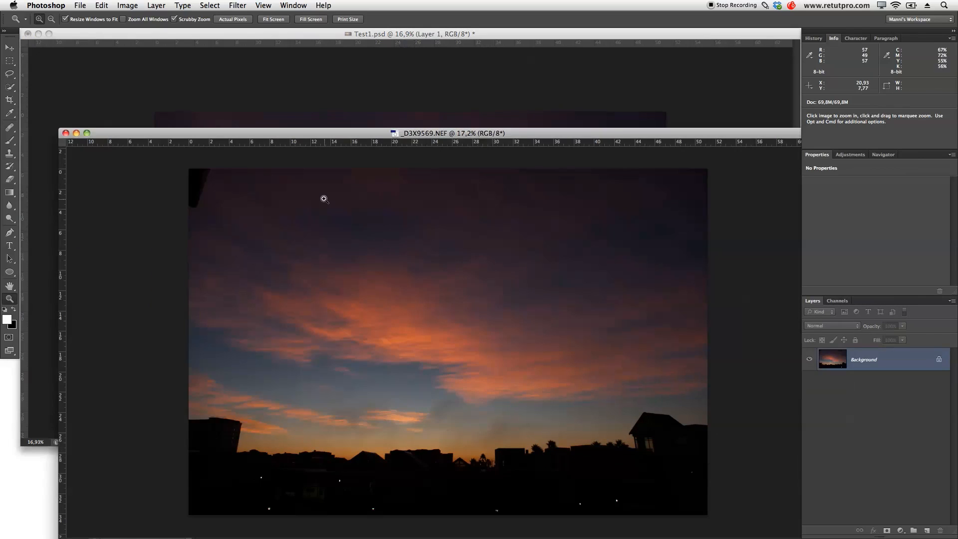
{"action": "left_click", "coordinate": [65, 133]}
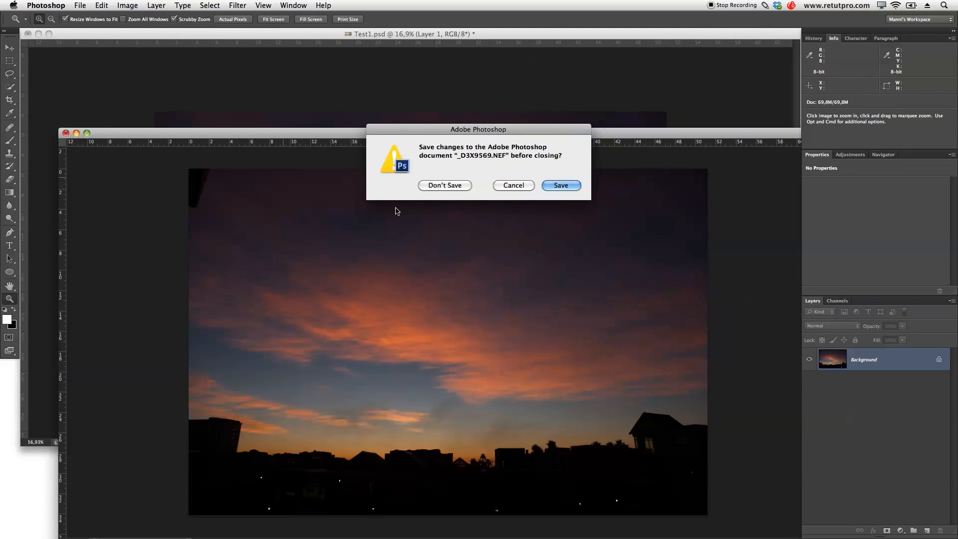
{"action": "left_click", "coordinate": [444, 186]}
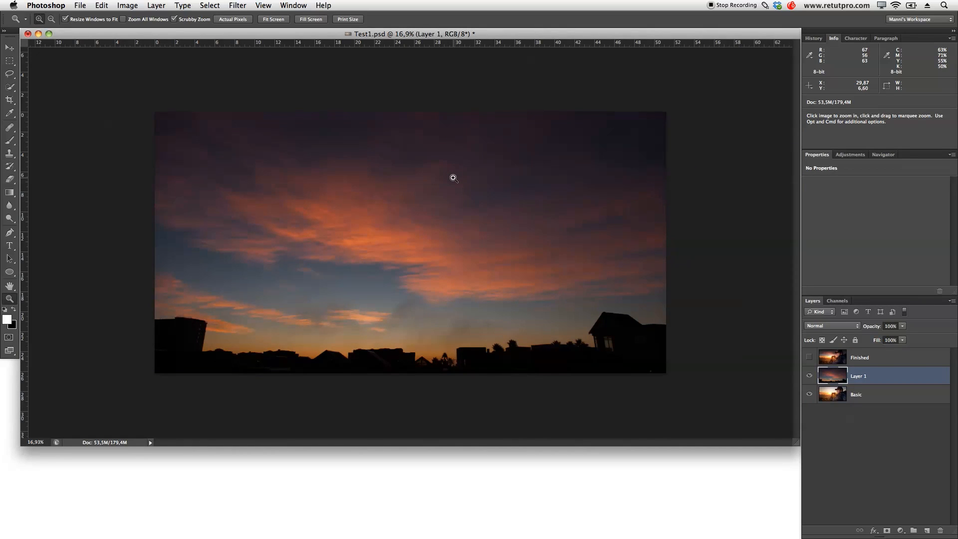
- Move the Finished layer beneath Basic and rename the imported sky layer as Sky
{"action": "key", "text": "f"}
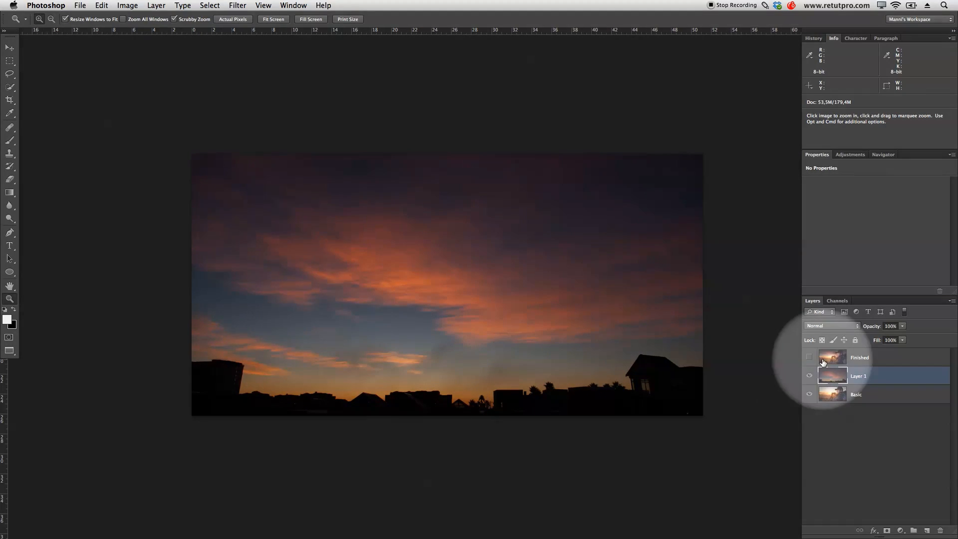
{"action": "left_click_drag", "start_coordinate": [851, 361], "coordinate": [842, 408]}
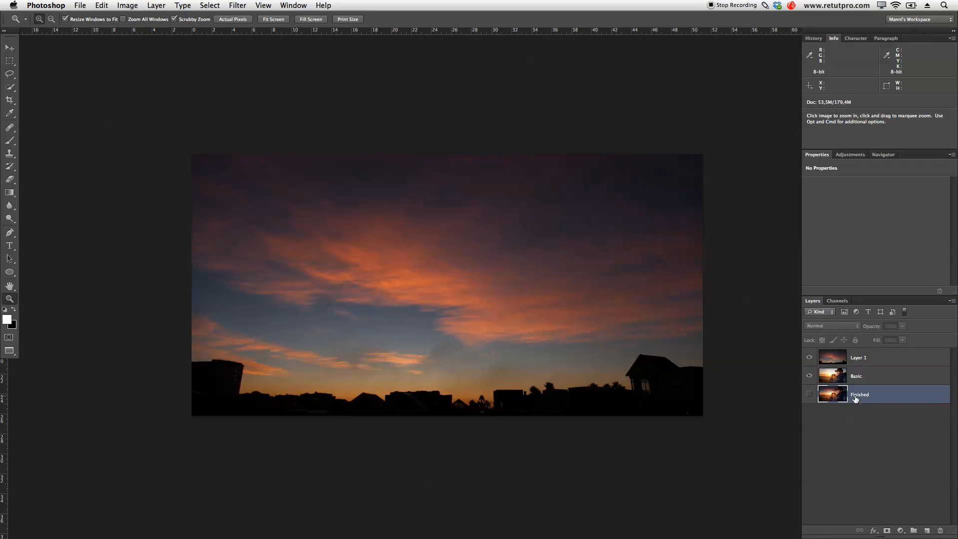
{"action": "double_click", "coordinate": [857, 358]}
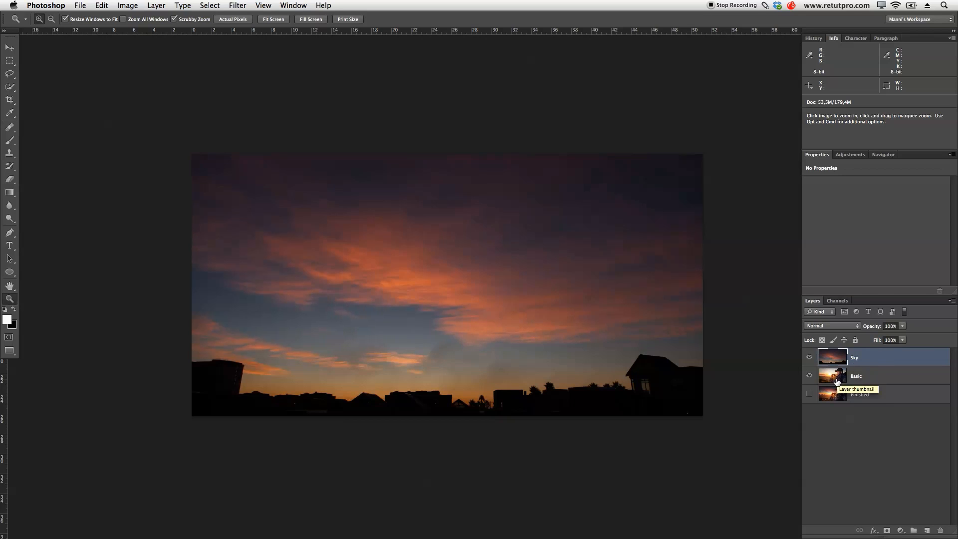
- Shift the Sky layer slightly upward using Free Transform and apply the transformation
{"action": "key", "text": "v"}
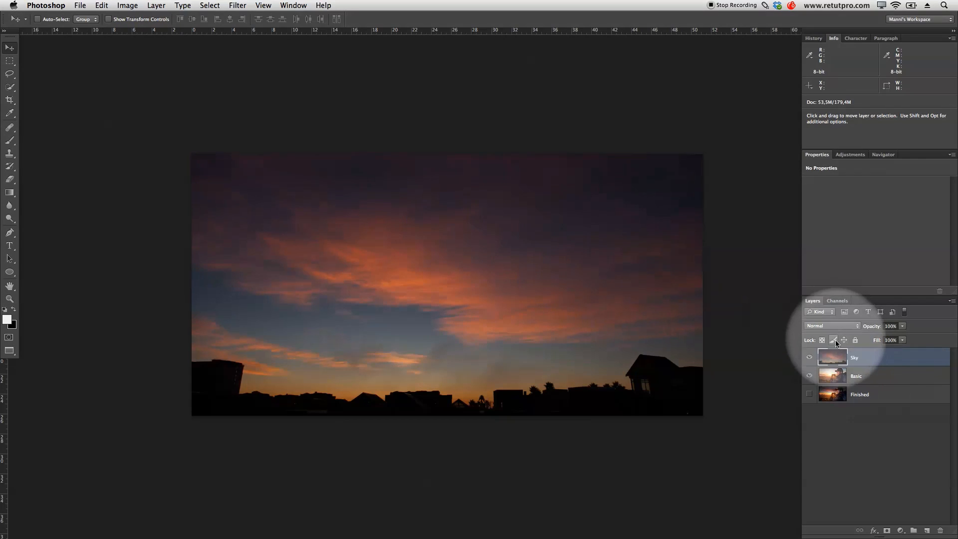
{"action": "key", "text": "super+t"}
{"action": "left_click_drag", "start_coordinate": [575, 243], "coordinate": [582, 274]}
{"action": "key", "text": "Return"}
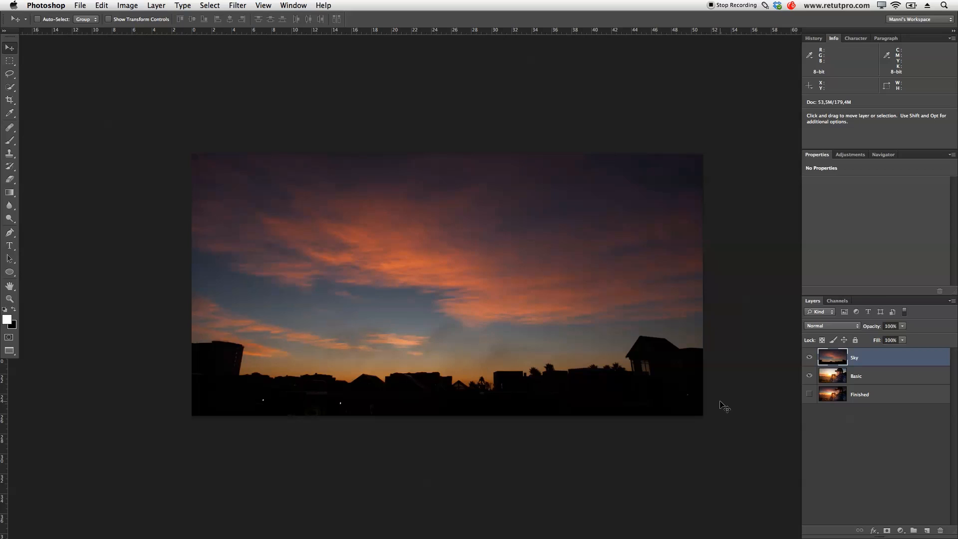
- Try the Overlay blend mode on the Sky layer and move the clouds further up over the portrait
{"action": "left_click", "coordinate": [853, 327]}
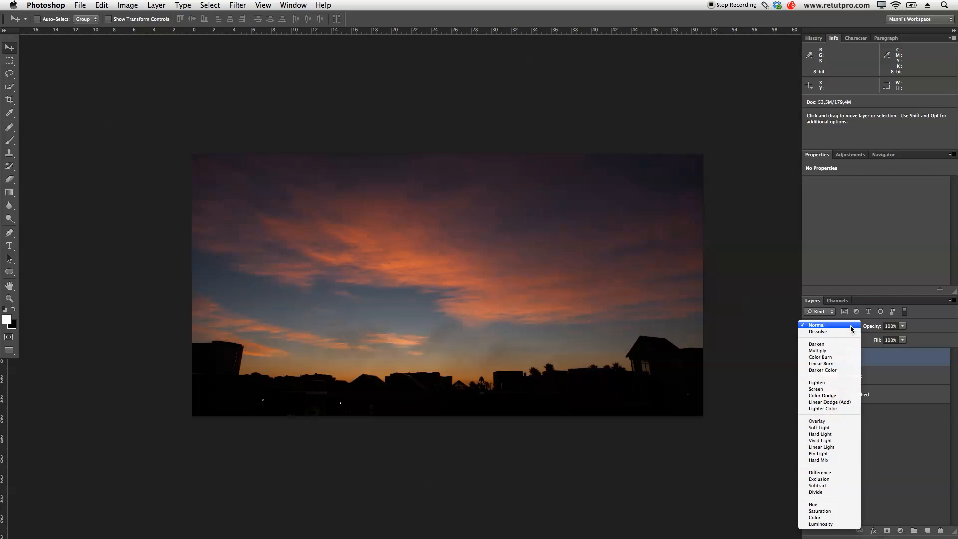
{"action": "left_click", "coordinate": [844, 420]}
{"action": "left_click_drag", "start_coordinate": [506, 288], "coordinate": [506, 267]}
- Blend the Sky layer in Darken mode at 56% opacity and fine-tune its position over the portrait's horizon
{"action": "left_click", "coordinate": [832, 326]}
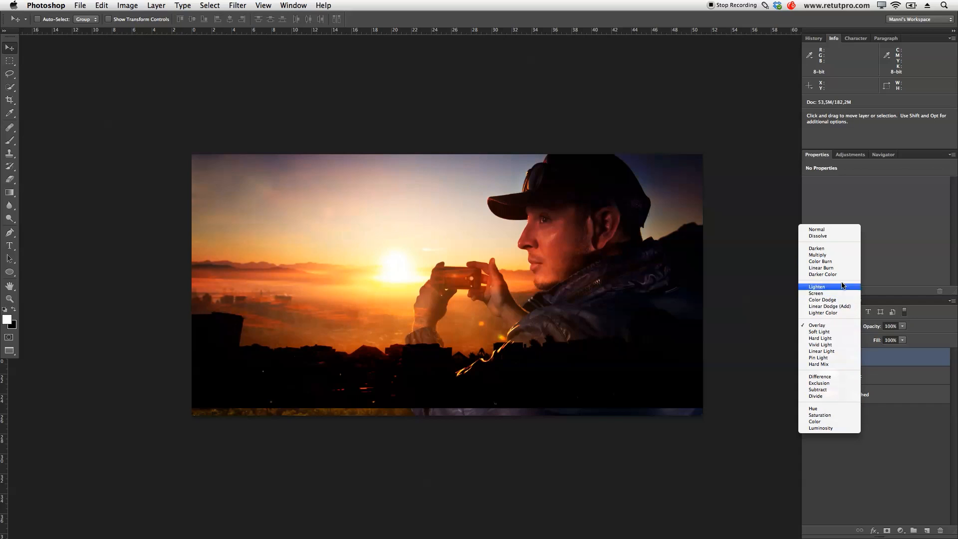
{"action": "left_click", "coordinate": [842, 249]}
{"action": "mouse_move", "coordinate": [623, 310]}
{"action": "left_mouse_down"}
{"action": "mouse_move", "coordinate": [624, 284]}
{"action": "mouse_move", "coordinate": [619, 349]}
{"action": "mouse_move", "coordinate": [620, 299]}
{"action": "mouse_move", "coordinate": [625, 315]}
{"action": "left_mouse_up"}
{"action": "left_click_drag", "start_coordinate": [870, 328], "coordinate": [851, 332]}
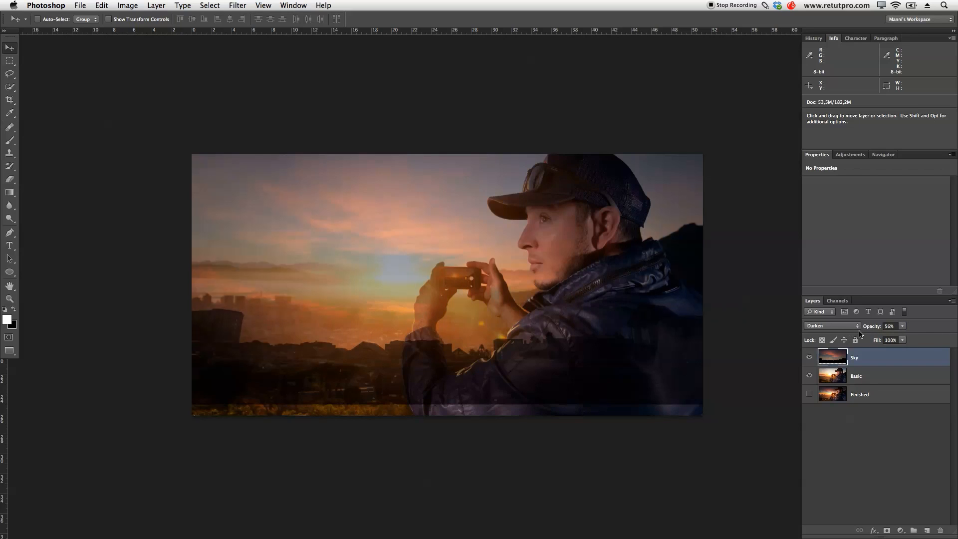
{"action": "left_click_drag", "start_coordinate": [474, 289], "coordinate": [474, 294]}
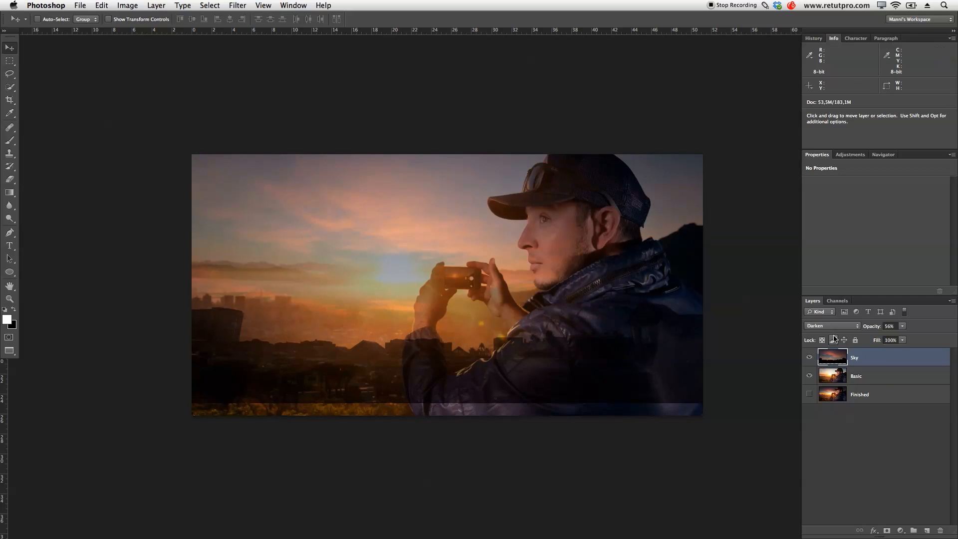
- Raise the Sky layer's opacity to 97% and switch its blend mode back to Normal
{"action": "left_click_drag", "start_coordinate": [872, 330], "coordinate": [893, 328]}
{"action": "left_click", "coordinate": [821, 327]}
{"action": "left_click", "coordinate": [821, 306]}
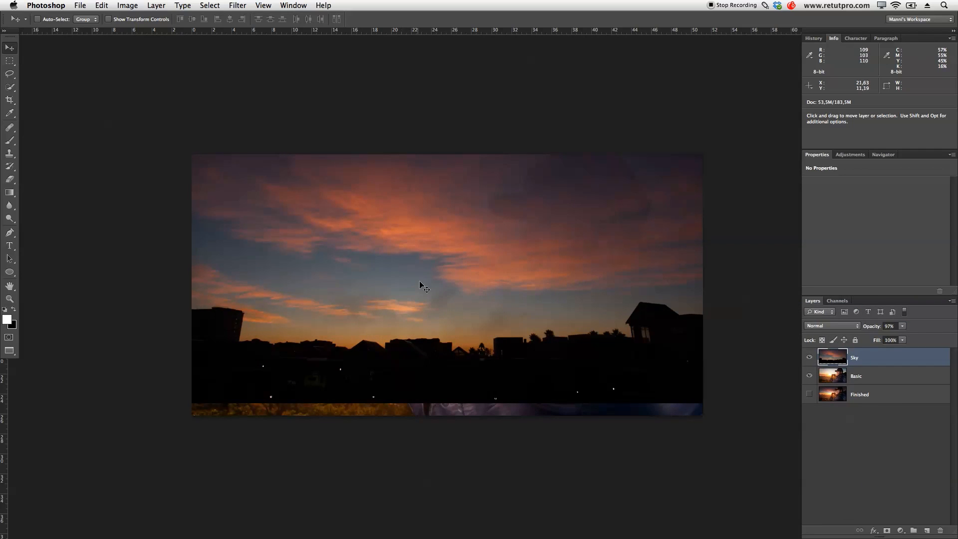
{"action": "left_click", "coordinate": [408, 269]}
- Set the Sky layer to Darken at 100% opacity and add a black layer mask that hides it
{"action": "left_click", "coordinate": [837, 325]}
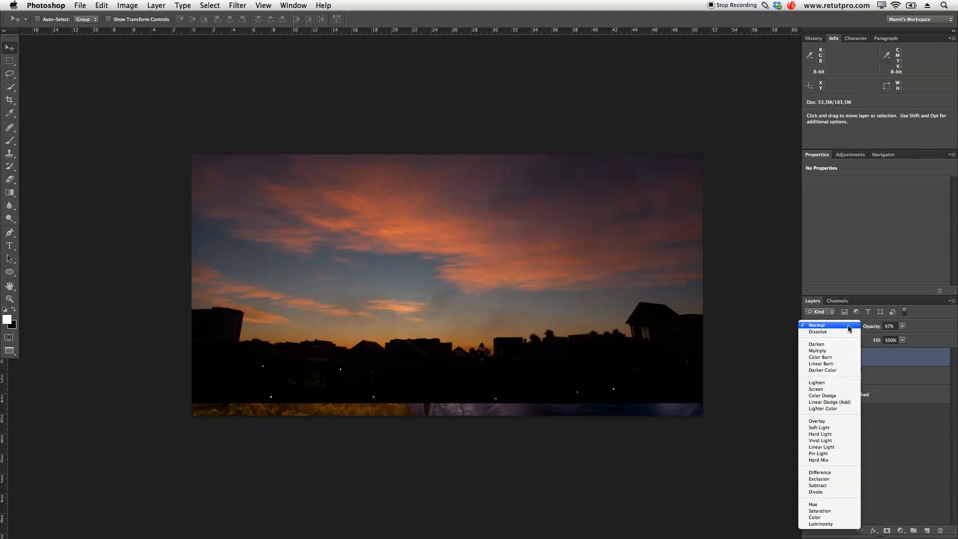
{"action": "left_click", "coordinate": [840, 344]}
{"action": "left_click_drag", "start_coordinate": [875, 328], "coordinate": [930, 329]}
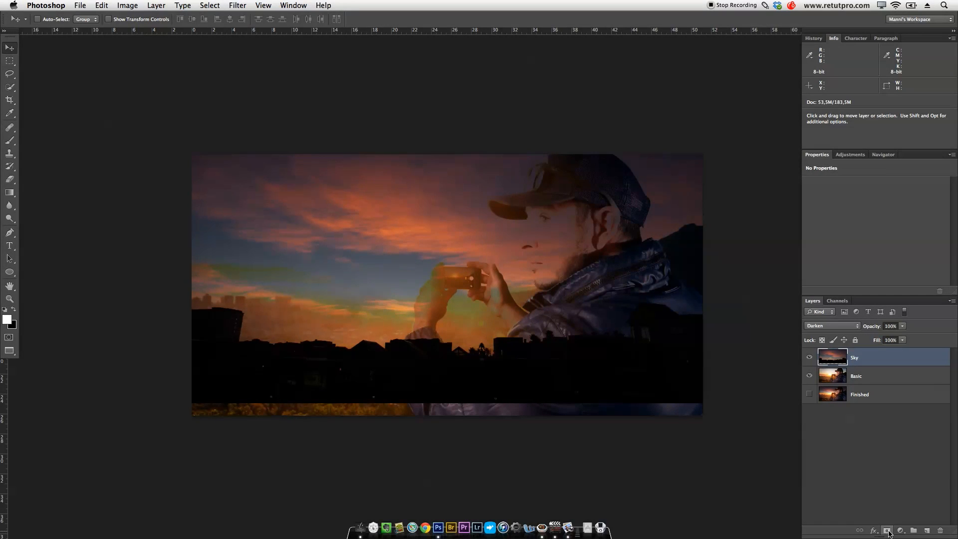
{"action": "left_click", "coordinate": [887, 532], "text": "alt"}
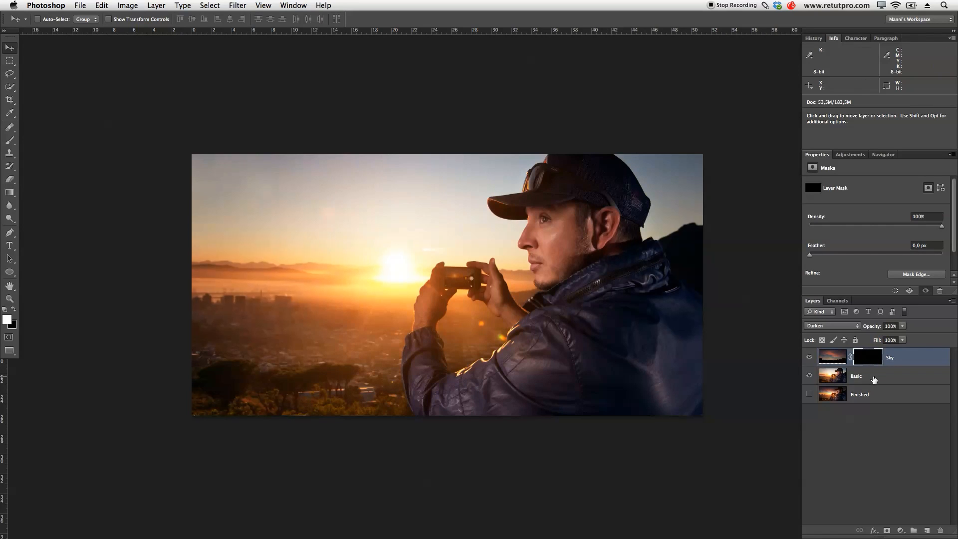
- Select the Basic layer and start a Pen tool path at the edge of the man's face just below his lower lip
{"action": "left_click", "coordinate": [874, 380]}
{"action": "key", "text": "z"}
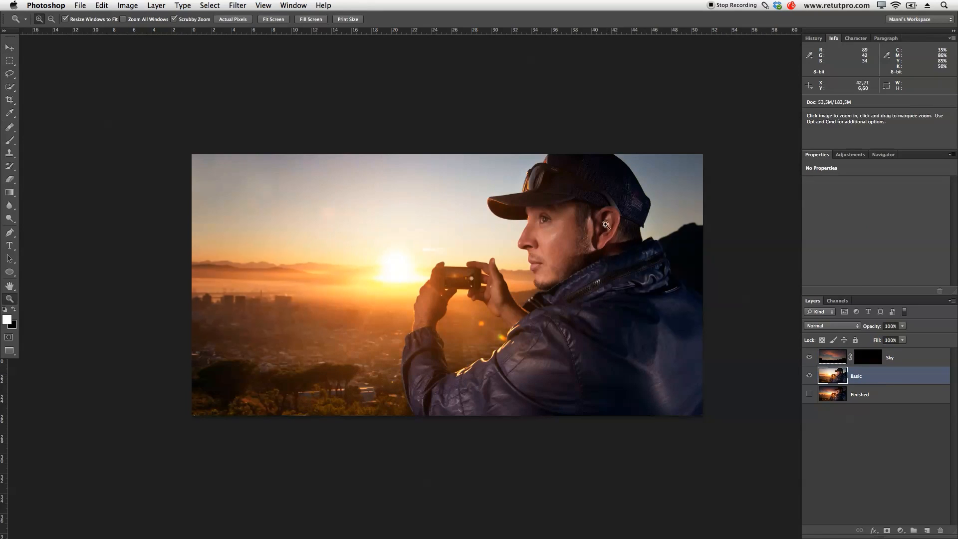
{"action": "left_click", "coordinate": [618, 223]}
{"action": "left_click_drag", "start_coordinate": [650, 211], "coordinate": [616, 267]}
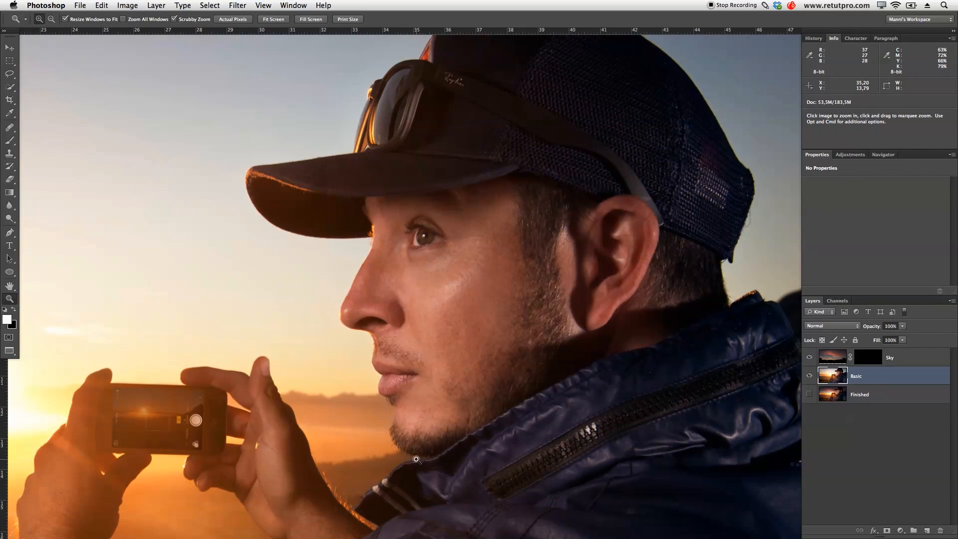
{"action": "key", "text": "space"}
{"action": "key", "text": "p"}
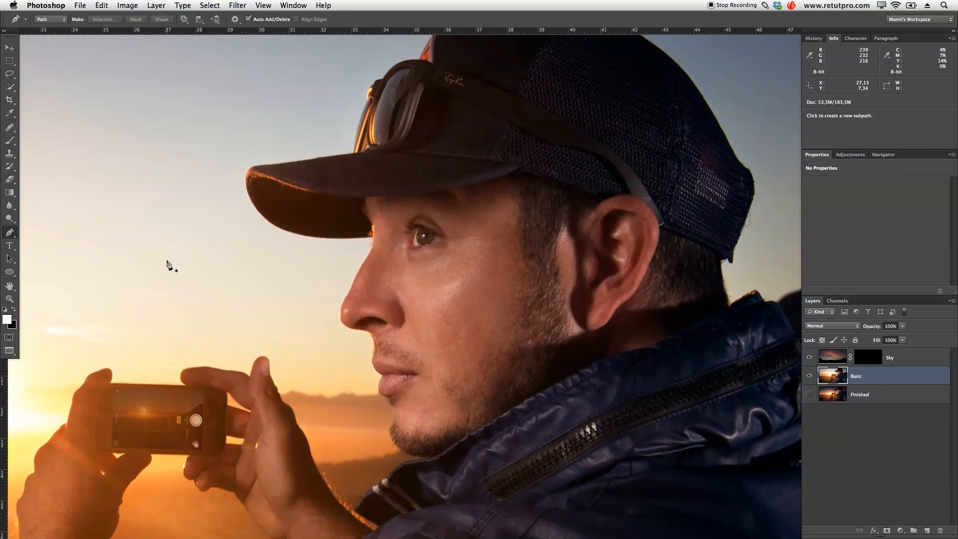
{"action": "key", "text": "z"}
{"action": "left_click_drag", "start_coordinate": [397, 434], "coordinate": [459, 430]}
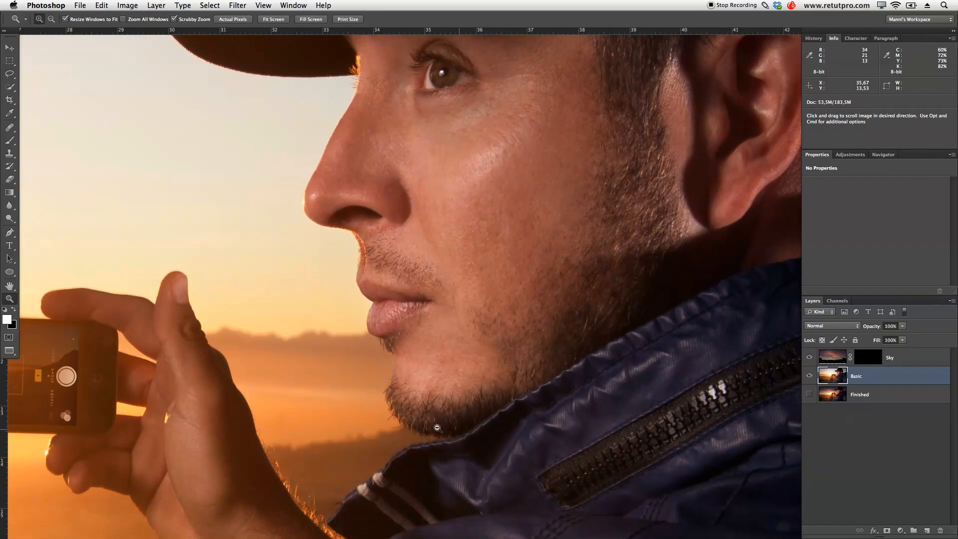
{"action": "left_click", "coordinate": [437, 428]}
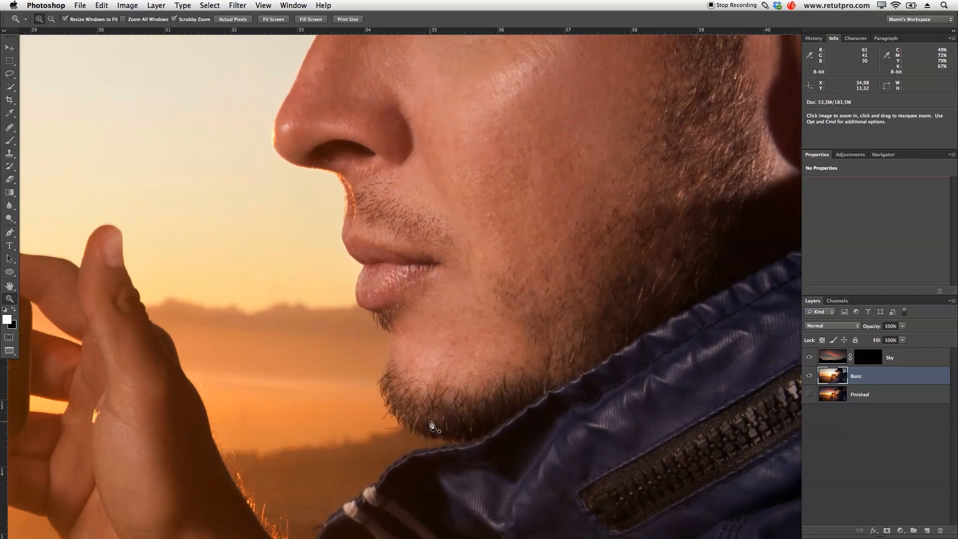
{"action": "key", "text": "p"}
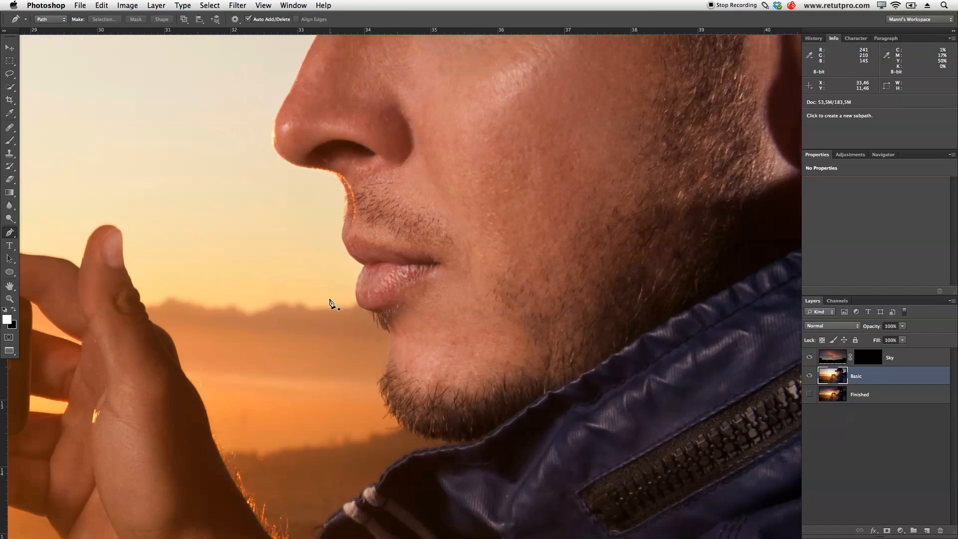
{"action": "left_click", "coordinate": [360, 334]}
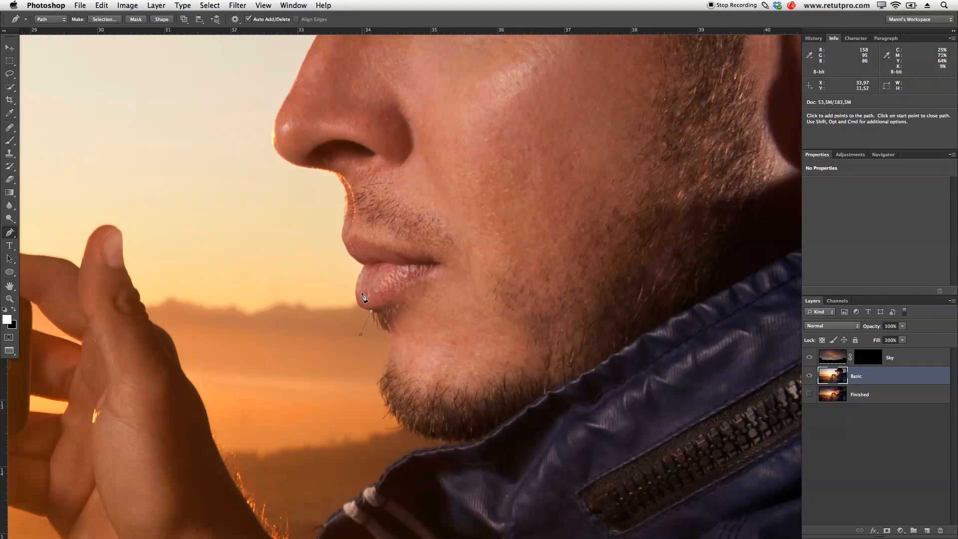
- Trace the Pen path closely along the lower and upper lips up to the skin below the nose
{"action": "key", "text": "z"}
{"action": "left_click_drag", "start_coordinate": [365, 297], "coordinate": [414, 300]}
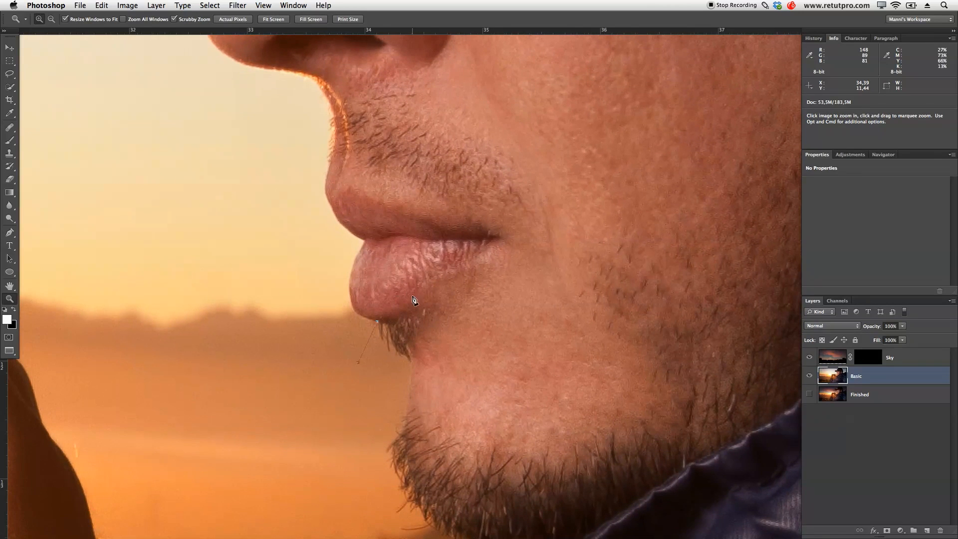
{"action": "key", "text": "p"}
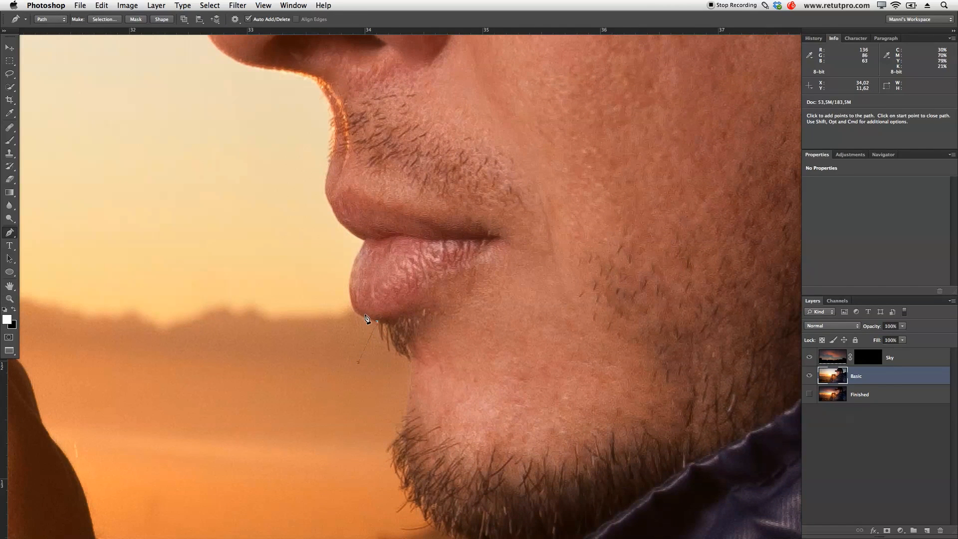
{"action": "left_click_drag", "start_coordinate": [354, 311], "coordinate": [352, 305]}
{"action": "left_click", "coordinate": [349, 286]}
{"action": "left_click_drag", "start_coordinate": [325, 180], "coordinate": [327, 170]}
{"action": "left_click", "coordinate": [334, 124]}
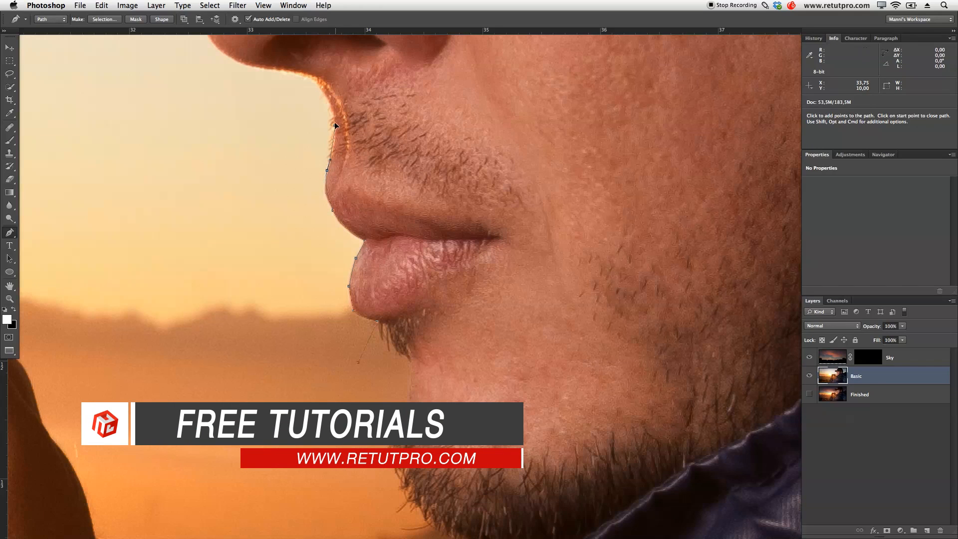
- Continue the path under the nose, around its tip and onto the lower nose bridge
{"action": "left_click_drag", "start_coordinate": [308, 75], "coordinate": [423, 255]}
{"action": "key", "text": "space"}
{"action": "left_click_drag", "start_coordinate": [375, 201], "coordinate": [360, 188]}
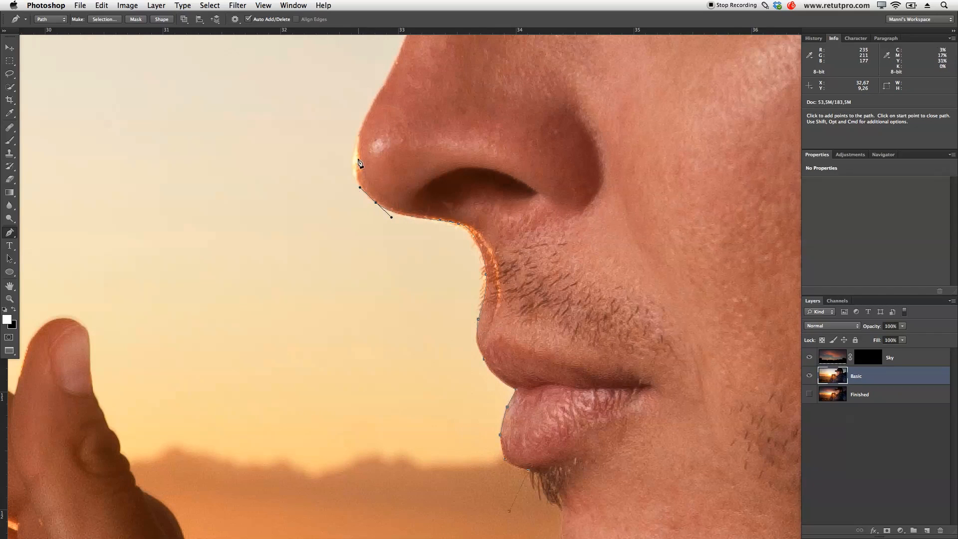
{"action": "left_click_drag", "start_coordinate": [353, 149], "coordinate": [375, 309]}
{"action": "left_click_drag", "start_coordinate": [355, 262], "coordinate": [357, 257]}
{"action": "left_click", "coordinate": [378, 213]}
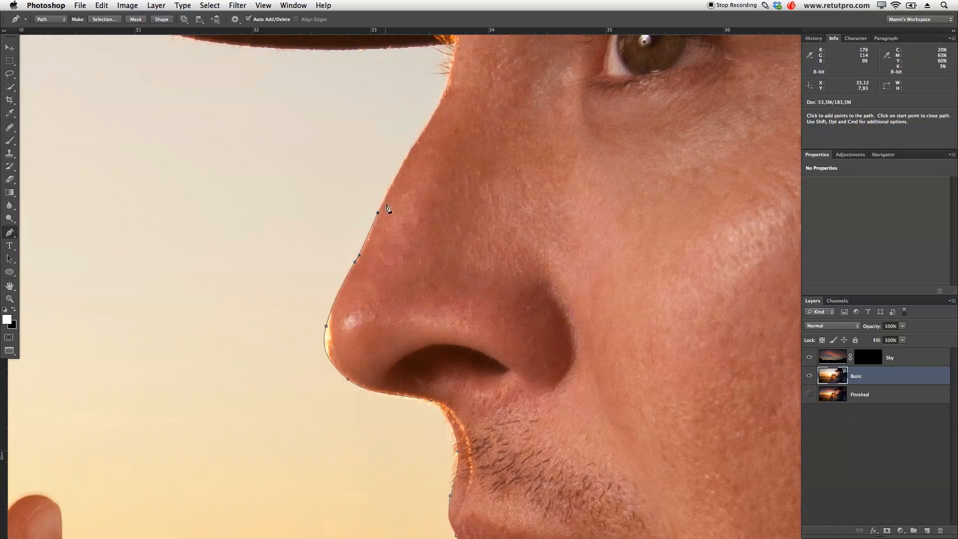
- Extend the path up the nose bridge past the brow and onto the underside edge of the cap brim
{"action": "left_click_drag", "start_coordinate": [424, 222], "coordinate": [396, 407]}
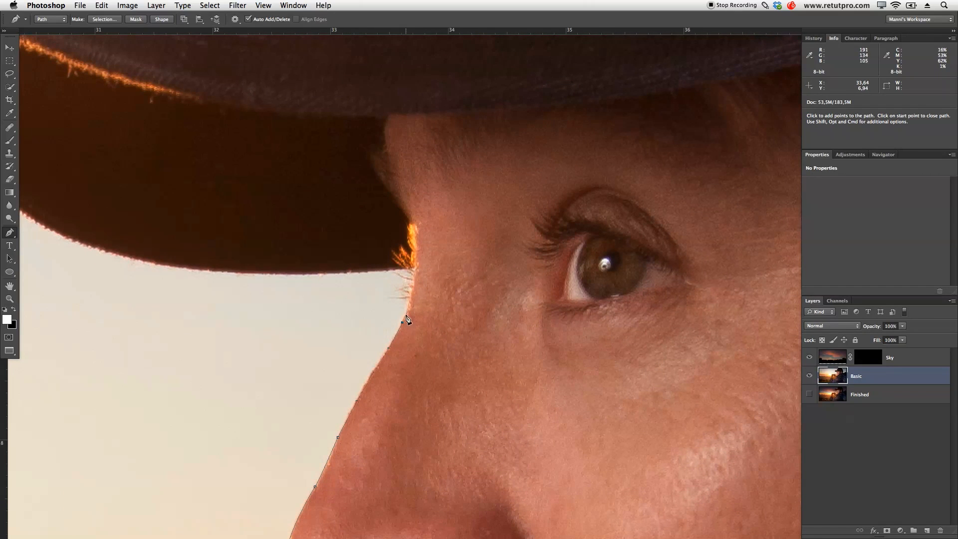
{"action": "left_click", "coordinate": [410, 295]}
{"action": "left_click", "coordinate": [414, 269]}
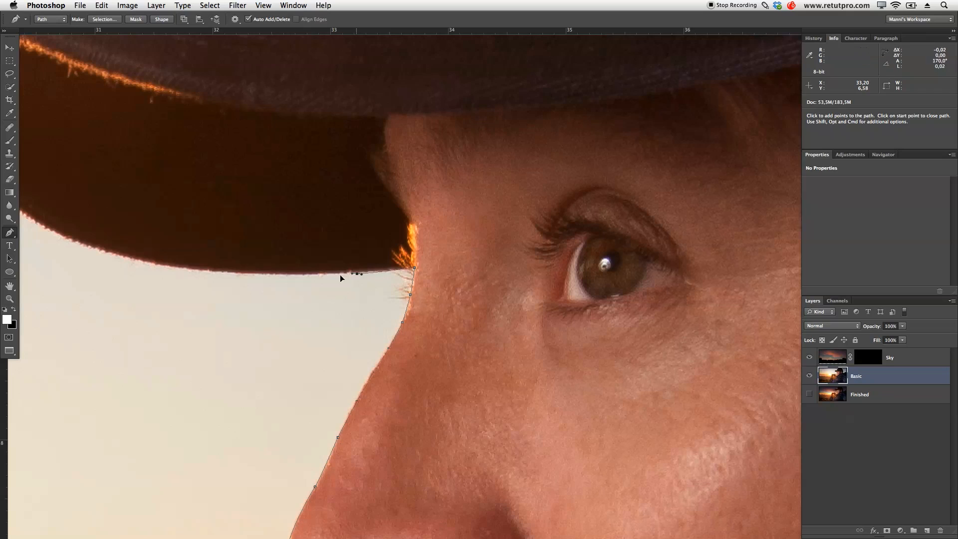
{"action": "key", "text": "super"}
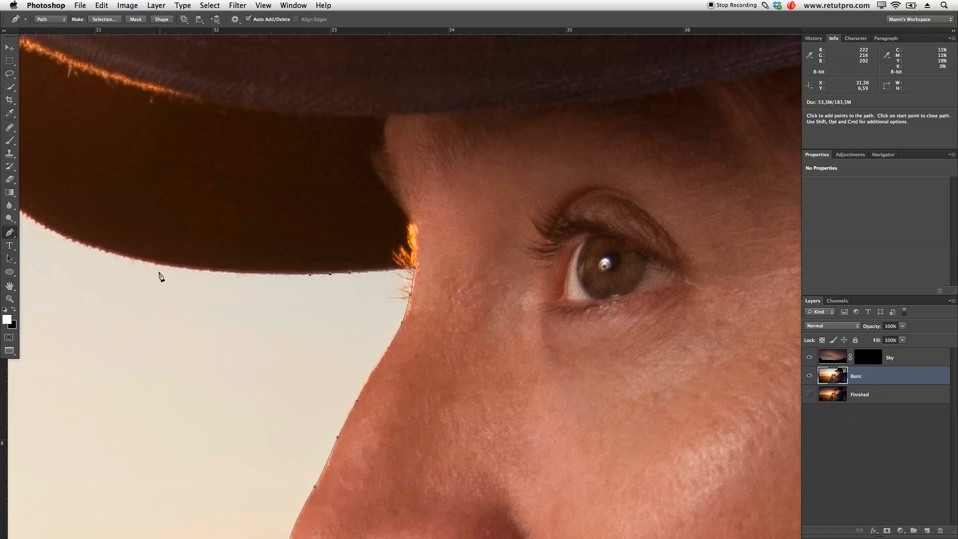
- Trace the curved lower edge of the cap brim out to its front tip
{"action": "left_click_drag", "start_coordinate": [165, 267], "coordinate": [136, 259]}
{"action": "left_click_drag", "start_coordinate": [186, 317], "coordinate": [476, 395]}
{"action": "left_click", "coordinate": [373, 322]}
{"action": "left_click", "coordinate": [352, 314]}
{"action": "left_click_drag", "start_coordinate": [298, 278], "coordinate": [280, 259]}
{"action": "left_click_drag", "start_coordinate": [240, 203], "coordinate": [236, 195]}
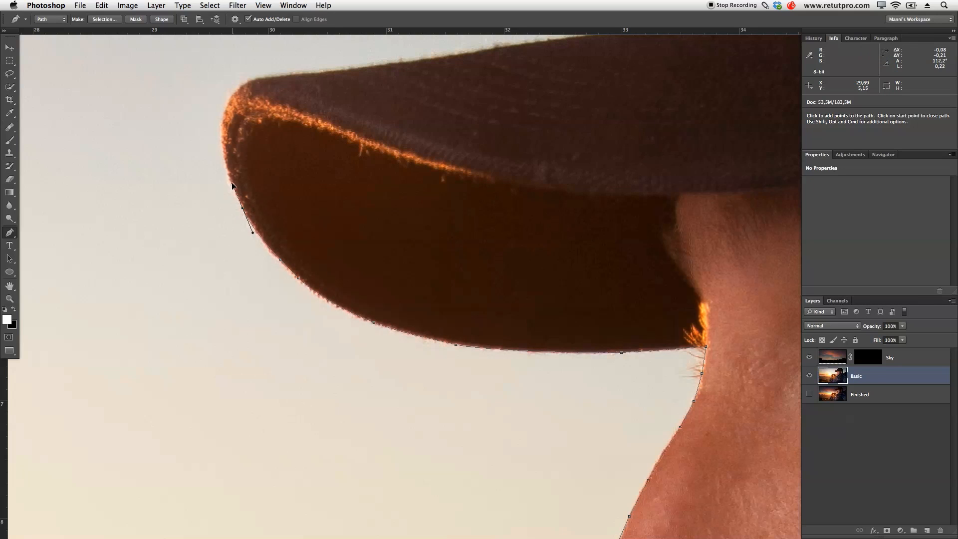
{"action": "left_click", "coordinate": [223, 137]}
- Carry the path around the brim's front tip and along its upper edge to the sunglasses
{"action": "left_click_drag", "start_coordinate": [234, 94], "coordinate": [296, 253]}
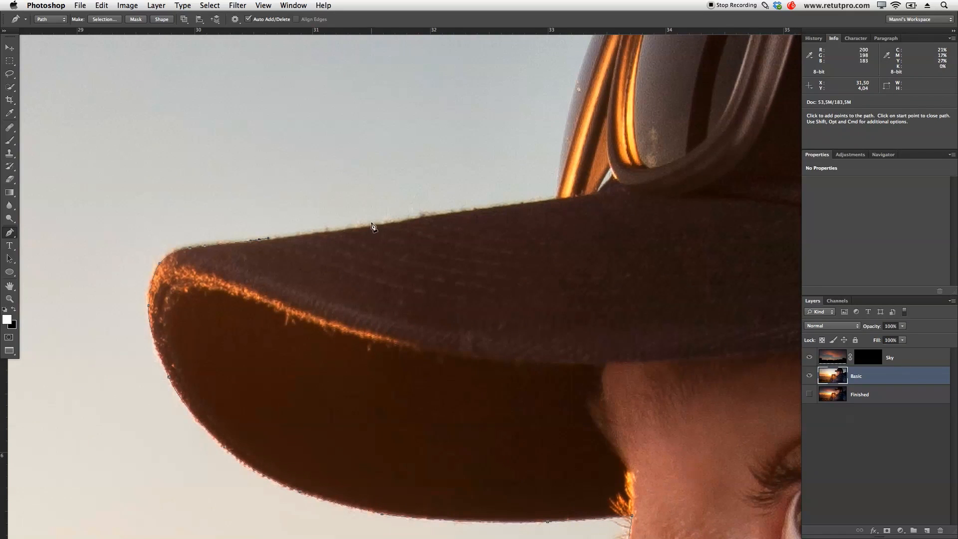
{"action": "left_click", "coordinate": [465, 211]}
{"action": "left_click", "coordinate": [528, 203]}
{"action": "left_click", "coordinate": [555, 198]}
- Trace the outer edge of the sunglasses' front lens up to the glowing orange corner
{"action": "left_click_drag", "start_coordinate": [555, 244], "coordinate": [450, 374]}
{"action": "left_click_drag", "start_coordinate": [457, 271], "coordinate": [460, 251]}
{"action": "left_click_drag", "start_coordinate": [483, 178], "coordinate": [491, 159]}
{"action": "left_click", "coordinate": [502, 126]}
{"action": "left_click_drag", "start_coordinate": [544, 142], "coordinate": [445, 420]}
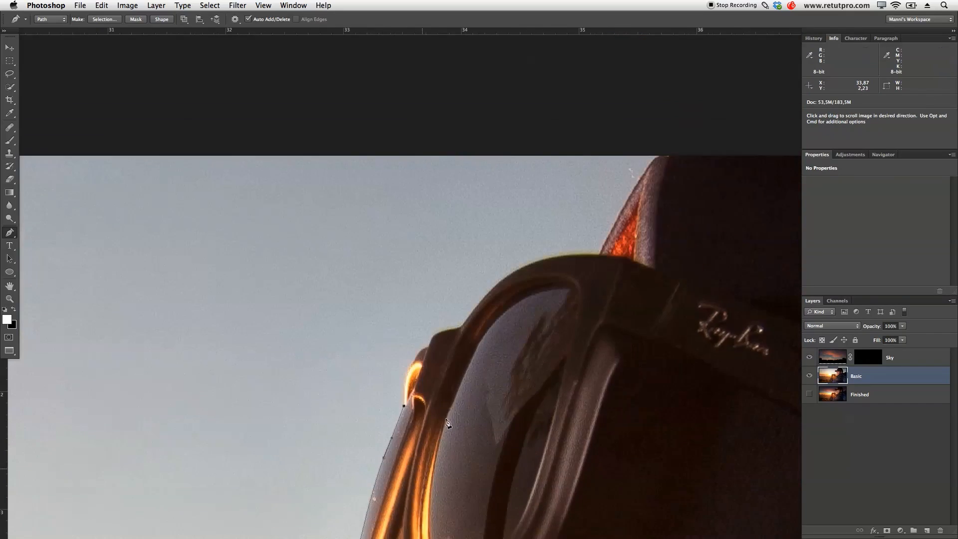
- Follow the sunglasses' glowing corner and the top of the frame to where it meets the cap
{"action": "left_click_drag", "start_coordinate": [404, 383], "coordinate": [406, 374]}
{"action": "left_click", "coordinate": [414, 359]}
{"action": "left_click", "coordinate": [421, 349]}
{"action": "left_click", "coordinate": [428, 345]}
{"action": "left_click_drag", "start_coordinate": [435, 333], "coordinate": [540, 259]}
{"action": "left_click", "coordinate": [454, 329]}
{"action": "left_click", "coordinate": [581, 254]}
{"action": "left_click", "coordinate": [598, 255]}
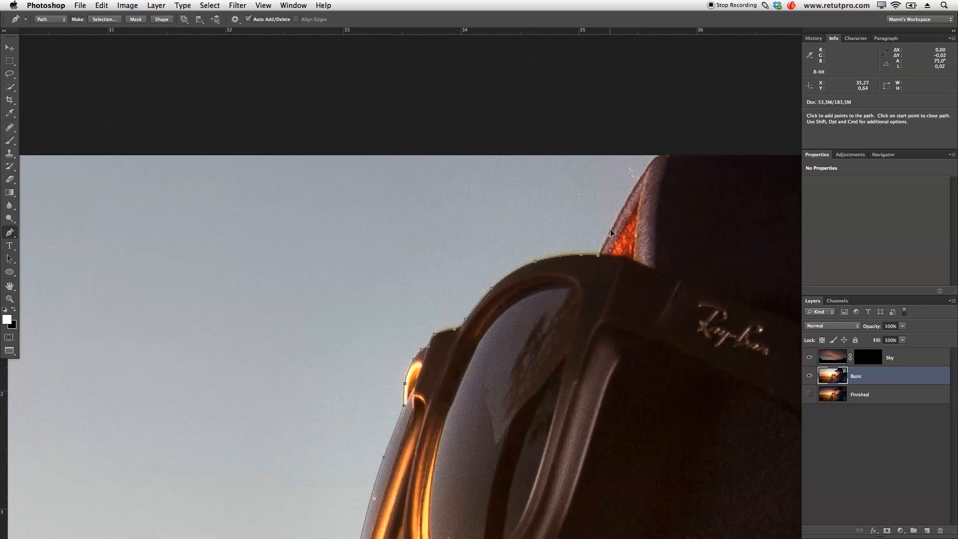
- Trace the front edge of the cap's crown and carry the path across the area above the canvas
{"action": "left_click_drag", "start_coordinate": [671, 204], "coordinate": [560, 316]}
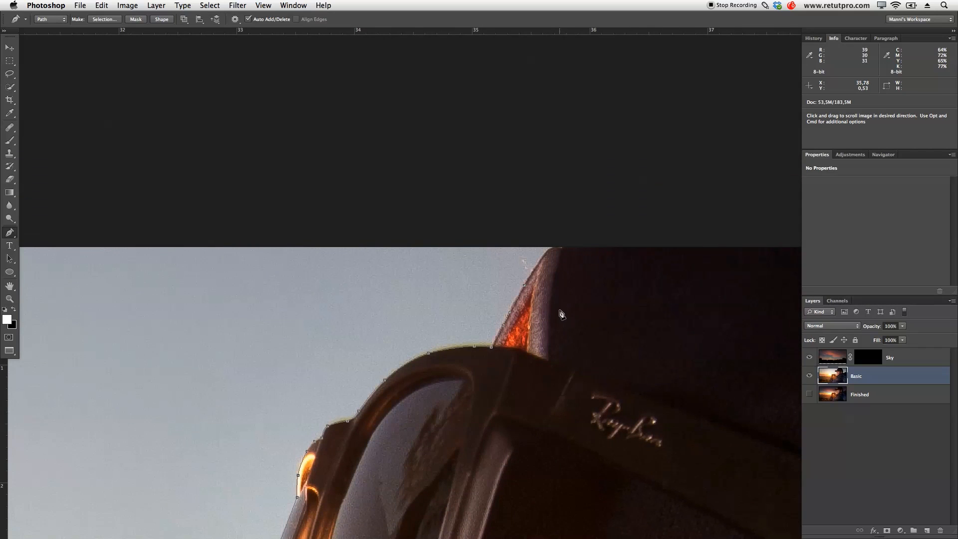
{"action": "left_click", "coordinate": [569, 244]}
{"action": "left_click_drag", "start_coordinate": [703, 298], "coordinate": [429, 408]}
{"action": "left_click", "coordinate": [448, 329]}
{"action": "left_click", "coordinate": [619, 321]}
{"action": "left_click_drag", "start_coordinate": [732, 434], "coordinate": [427, 368]}
{"action": "left_click", "coordinate": [562, 246]}
{"action": "left_click", "coordinate": [684, 248]}
{"action": "left_click_drag", "start_coordinate": [695, 321], "coordinate": [455, 299]}
{"action": "left_click", "coordinate": [560, 233]}
{"action": "left_click", "coordinate": [566, 243]}
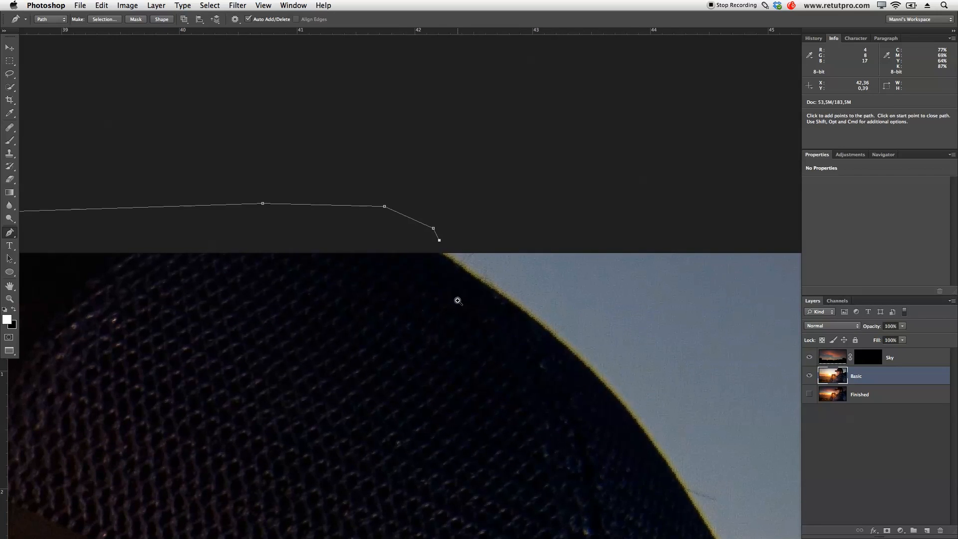
- Bring the path back into the image and trace the upper rear curve of the cap just inside its bright fringe
{"action": "key", "text": "z"}
{"action": "left_click", "coordinate": [465, 306]}
{"action": "left_click_drag", "start_coordinate": [526, 337], "coordinate": [479, 315]}
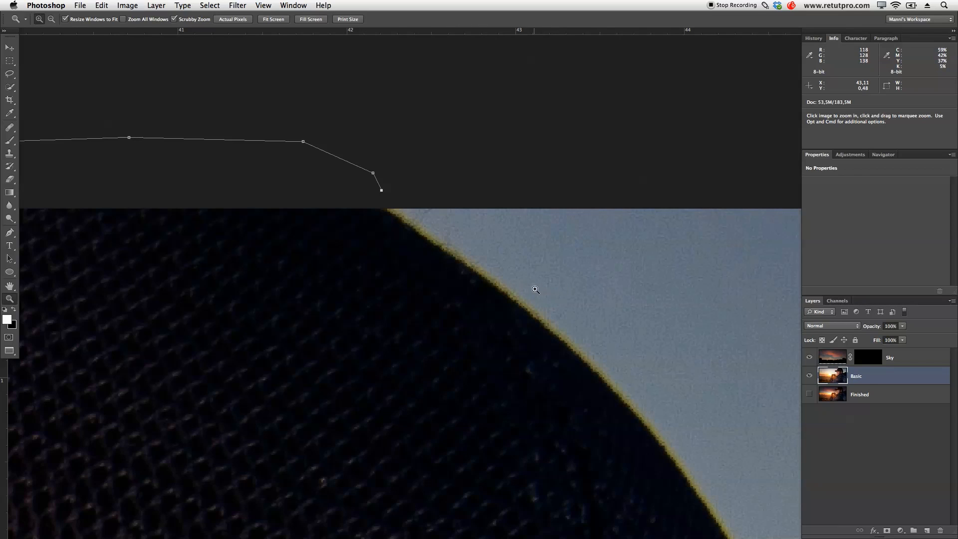
{"action": "key", "text": "p"}
{"action": "left_click", "coordinate": [376, 205]}
{"action": "left_click", "coordinate": [389, 214]}
{"action": "left_click", "coordinate": [412, 229]}
{"action": "left_click", "coordinate": [435, 246]}
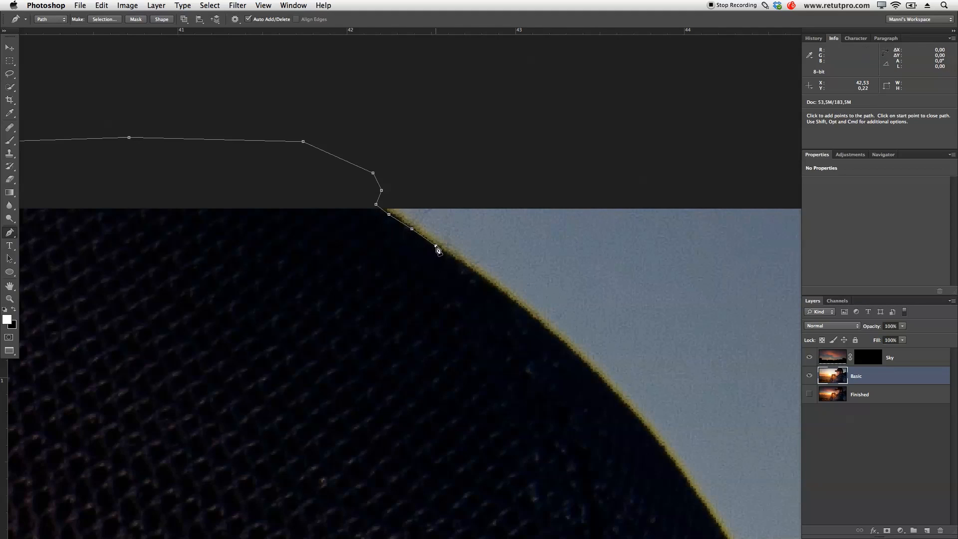
{"action": "left_click", "coordinate": [461, 265]}
{"action": "left_click", "coordinate": [493, 287]}
{"action": "left_click", "coordinate": [523, 308]}
{"action": "left_click", "coordinate": [561, 342]}
{"action": "left_click", "coordinate": [577, 359]}
{"action": "left_click", "coordinate": [593, 375]}
- Continue the path down the back of the mesh cap to the start of its rear bulge
{"action": "key", "text": "space"}
{"action": "left_click_drag", "start_coordinate": [584, 395], "coordinate": [519, 246]}
{"action": "left_click", "coordinate": [596, 298]}
{"action": "left_click", "coordinate": [609, 318]}
{"action": "left_click", "coordinate": [623, 338]}
{"action": "key", "text": "space"}
{"action": "left_click_drag", "start_coordinate": [622, 334], "coordinate": [496, 191]}
{"action": "left_click", "coordinate": [575, 316]}
{"action": "key", "text": "space"}
{"action": "left_click_drag", "start_coordinate": [577, 317], "coordinate": [485, 110]}
{"action": "left_click", "coordinate": [505, 140]}
{"action": "left_click", "coordinate": [562, 242]}
{"action": "left_click", "coordinate": [588, 297]}
{"action": "left_click_drag", "start_coordinate": [631, 377], "coordinate": [529, 299]}
{"action": "key", "text": "space"}
- Trace the rounded rear bulge of the cap down to the loose thread
{"action": "key", "text": "space"}
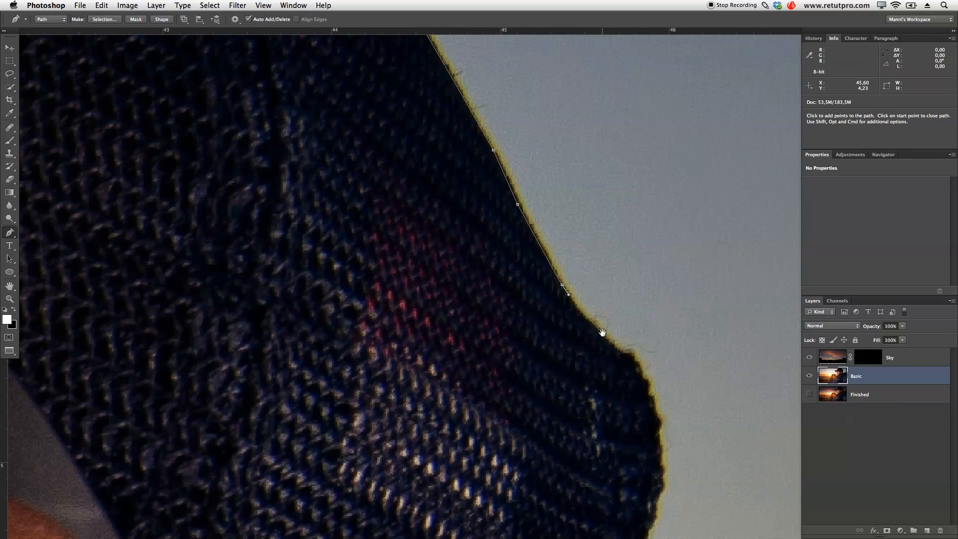
{"action": "left_click_drag", "start_coordinate": [609, 339], "coordinate": [590, 258]}
{"action": "key", "text": "space"}
{"action": "left_click_drag", "start_coordinate": [574, 296], "coordinate": [543, 126]}
{"action": "key", "text": "space"}
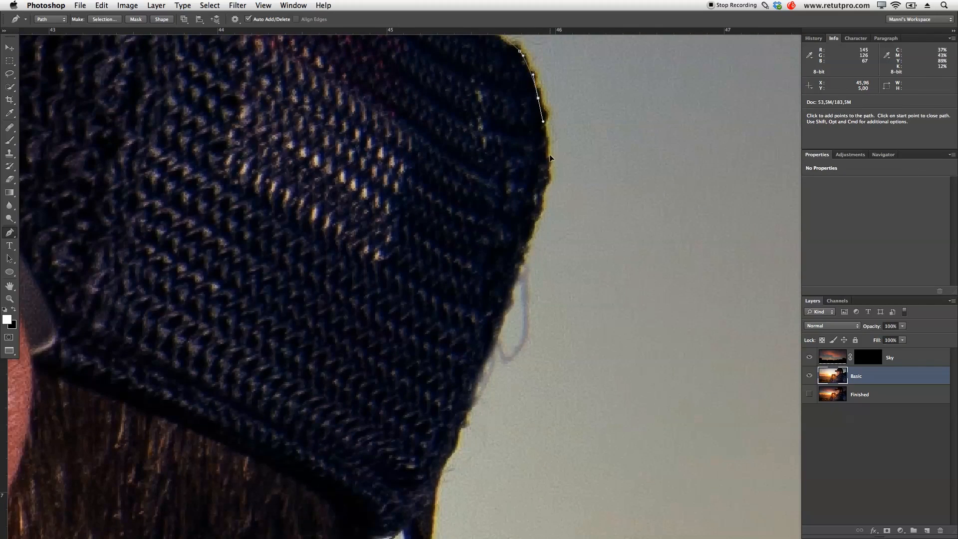
{"action": "left_click_drag", "start_coordinate": [547, 161], "coordinate": [541, 208]}
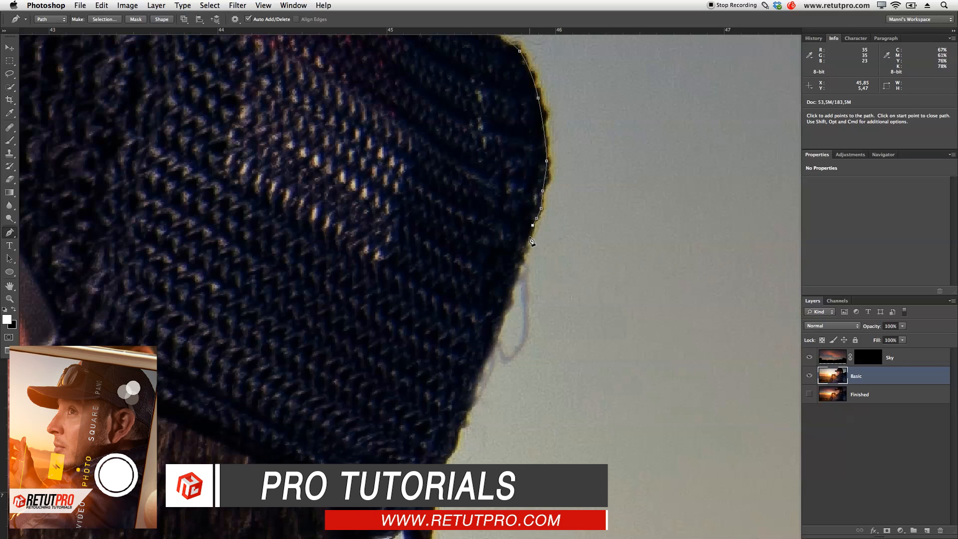
{"action": "left_click_drag", "start_coordinate": [522, 253], "coordinate": [523, 264]}
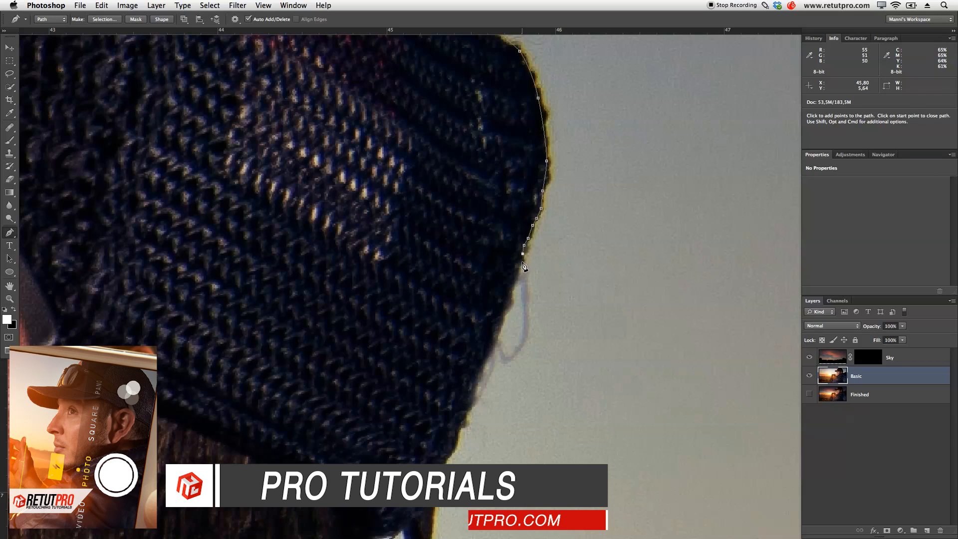
{"action": "key", "text": "space"}
{"action": "left_click_drag", "start_coordinate": [487, 312], "coordinate": [514, 210]}
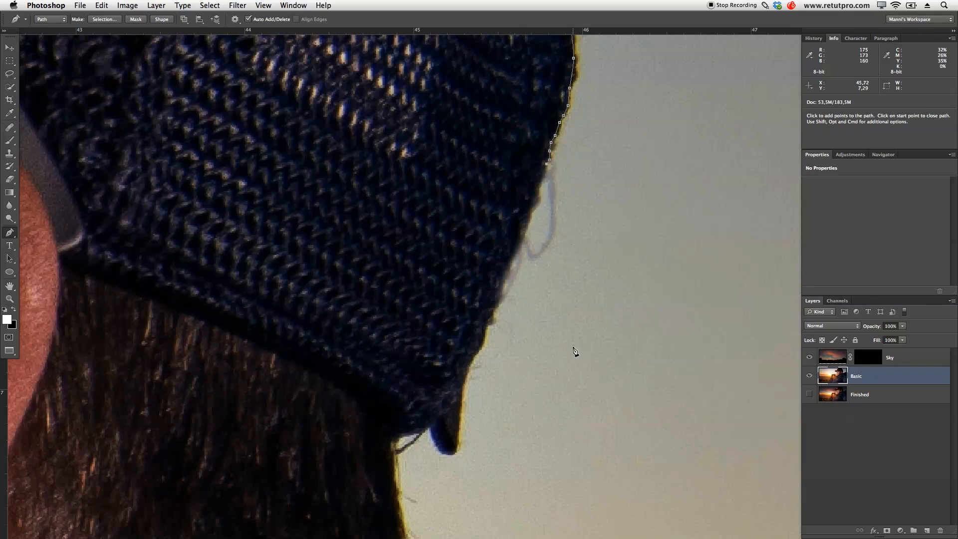
- Follow the cap's lower back edge with closely spaced anchor points, leaving the loose thread outside the path
{"action": "left_click", "coordinate": [537, 195]}
{"action": "left_click", "coordinate": [526, 223]}
{"action": "left_click", "coordinate": [518, 244]}
{"action": "left_click", "coordinate": [511, 256]}
{"action": "left_click", "coordinate": [507, 268]}
{"action": "left_click", "coordinate": [503, 281]}
{"action": "left_click", "coordinate": [498, 294]}
{"action": "left_click", "coordinate": [494, 307]}
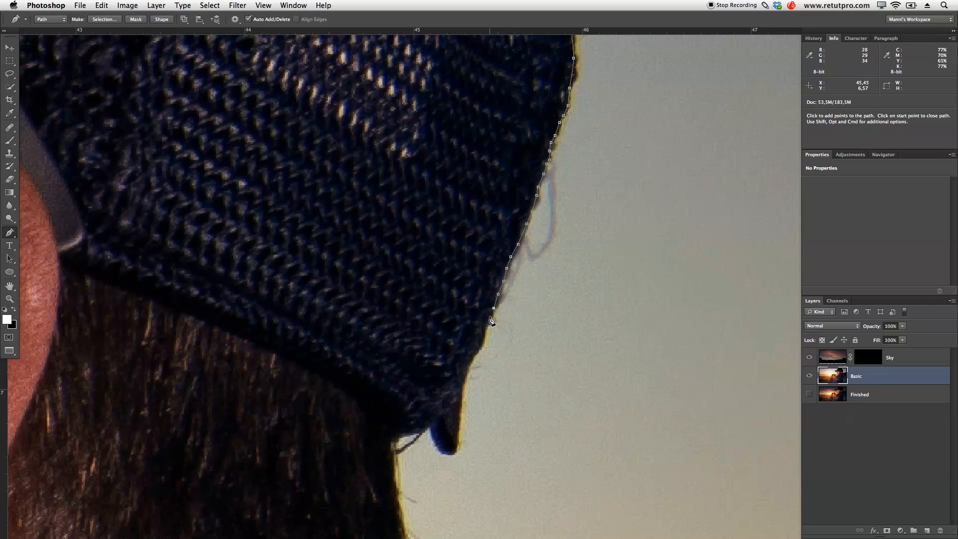
{"action": "left_click", "coordinate": [479, 345]}
{"action": "left_click", "coordinate": [472, 358]}
{"action": "left_click", "coordinate": [465, 378]}
- Trace around the small strap tip hanging from the cap's lower back edge
{"action": "left_click", "coordinate": [463, 399]}
{"action": "left_click", "coordinate": [459, 428]}
{"action": "left_click_drag", "start_coordinate": [446, 454], "coordinate": [437, 447]}
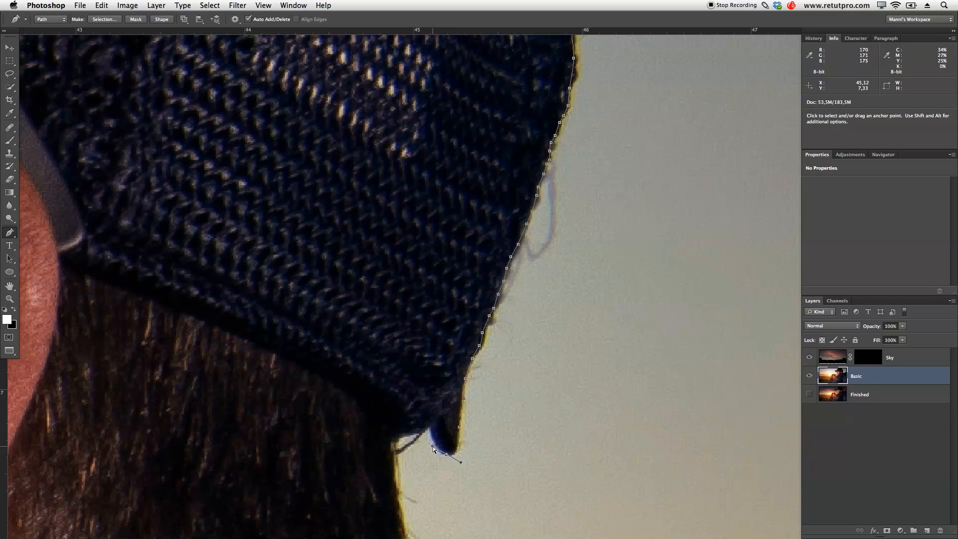
{"action": "left_click", "coordinate": [431, 429]}
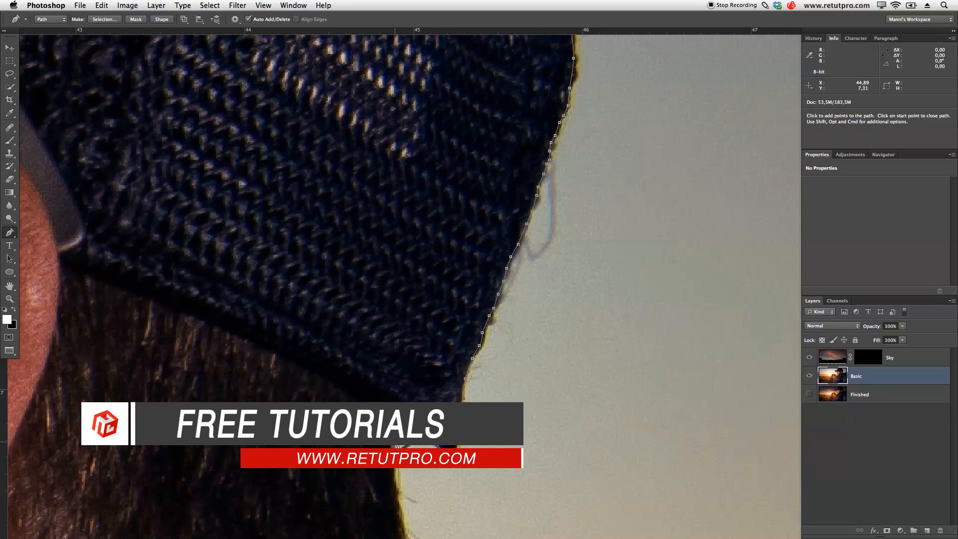
- Extend the path down the hairline at the back of the neck to the jacket collar, excluding stray hairs
{"action": "left_click_drag", "start_coordinate": [388, 419], "coordinate": [368, 197]}
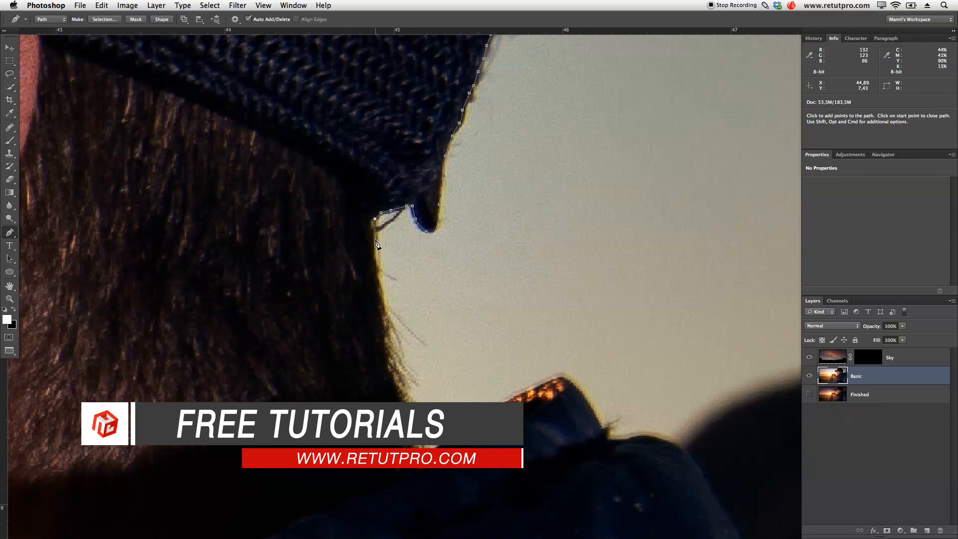
{"action": "left_click", "coordinate": [375, 242]}
{"action": "left_click", "coordinate": [388, 314]}
{"action": "left_click", "coordinate": [390, 352]}
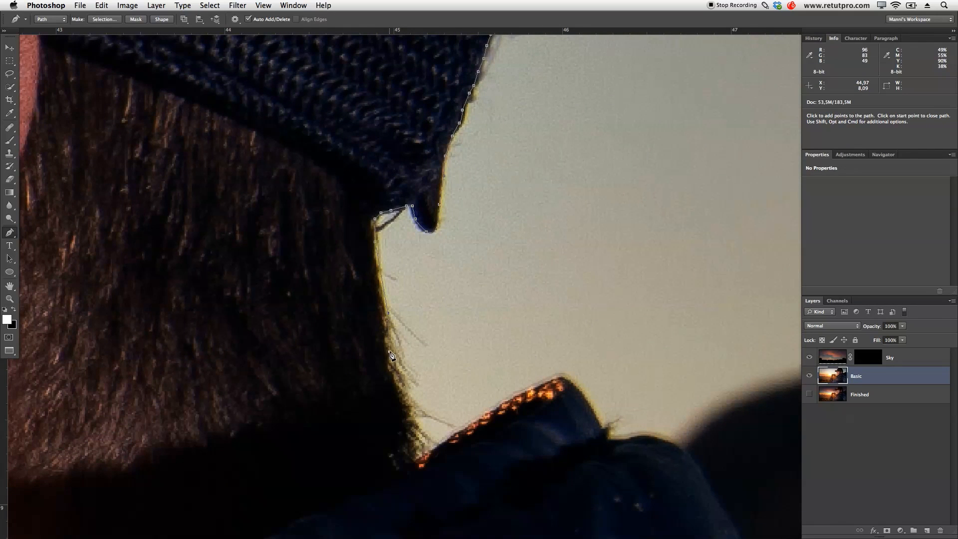
{"action": "left_click", "coordinate": [399, 391]}
{"action": "left_click", "coordinate": [403, 418]}
{"action": "left_click", "coordinate": [410, 456]}
{"action": "left_click", "coordinate": [415, 460]}
- Trace the collar's orange-lit top edge, its corner and the adjoining fold up to the dark hill
{"action": "left_click_drag", "start_coordinate": [457, 429], "coordinate": [460, 186]}
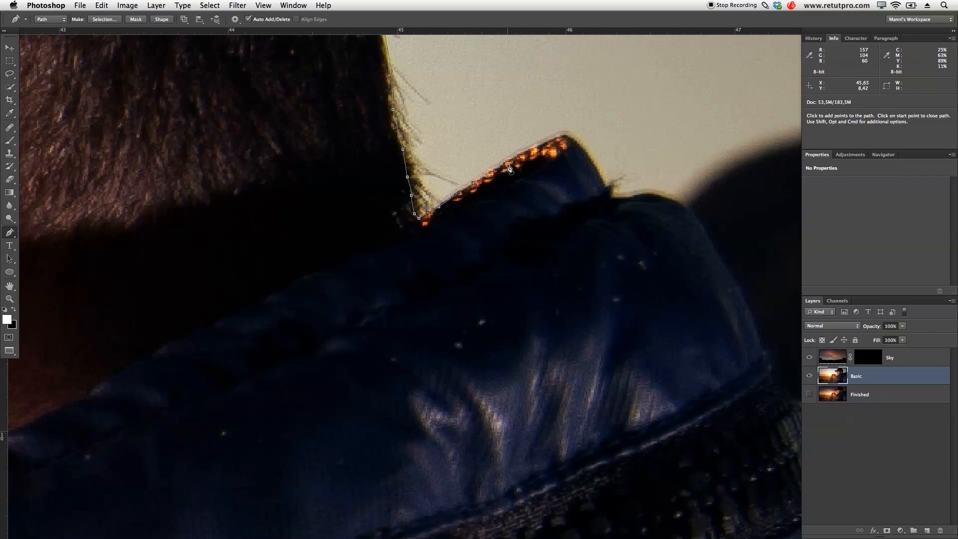
{"action": "left_click", "coordinate": [553, 140]}
{"action": "left_click", "coordinate": [571, 138]}
{"action": "left_click", "coordinate": [589, 158]}
{"action": "left_click", "coordinate": [601, 177]}
{"action": "left_click", "coordinate": [610, 187]}
{"action": "left_click", "coordinate": [612, 194]}
{"action": "left_click", "coordinate": [618, 200]}
{"action": "left_click", "coordinate": [631, 197]}
{"action": "left_click", "coordinate": [641, 196]}
{"action": "left_click", "coordinate": [662, 200]}
{"action": "left_click", "coordinate": [677, 205]}
{"action": "left_click", "coordinate": [688, 212]}
- Continue the path down the rear edge of the collar against the dark hill to the zipper seam
{"action": "key", "text": "space"}
{"action": "left_click_drag", "start_coordinate": [652, 272], "coordinate": [415, 224]}
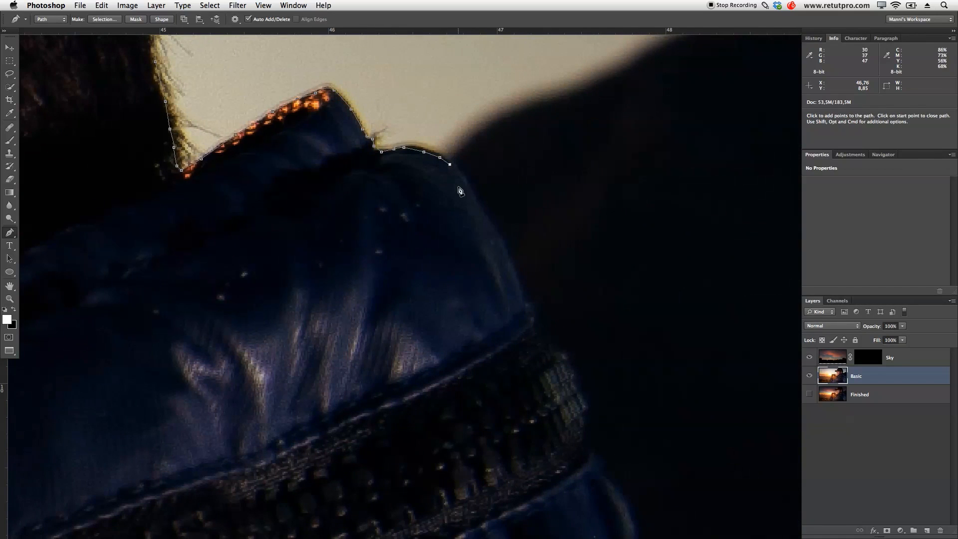
{"action": "left_click", "coordinate": [463, 176]}
{"action": "left_click", "coordinate": [466, 184]}
{"action": "left_click", "coordinate": [488, 223]}
{"action": "left_click", "coordinate": [506, 250]}
{"action": "left_click", "coordinate": [515, 279]}
{"action": "left_click", "coordinate": [522, 296]}
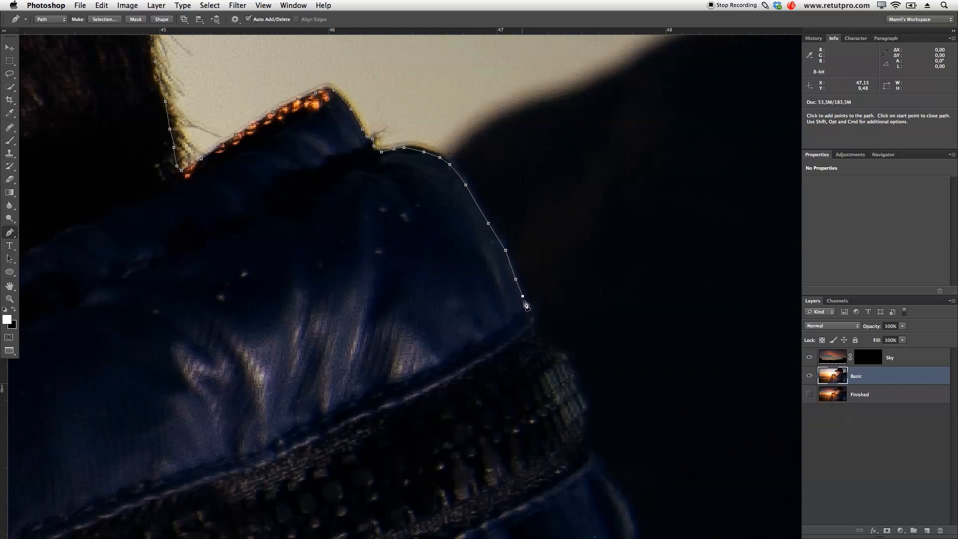
{"action": "left_click", "coordinate": [526, 305]}
{"action": "left_click", "coordinate": [534, 305]}
{"action": "left_click", "coordinate": [541, 312]}
- Close the path loosely through the jacket and the hand back to its starting point below the lower lip
{"action": "key", "text": "z"}
{"action": "left_click_drag", "start_coordinate": [589, 296], "coordinate": [514, 302]}
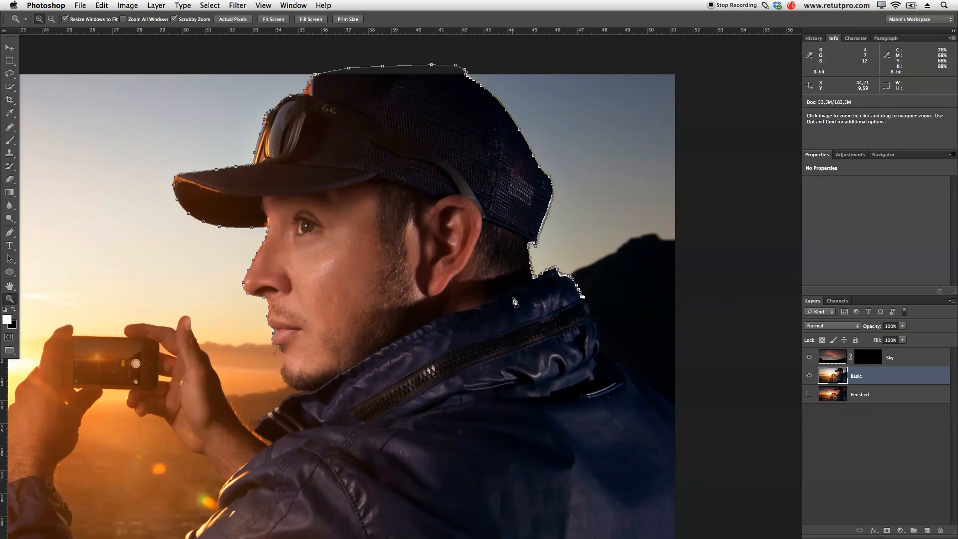
{"action": "key", "text": "p"}
{"action": "left_click", "coordinate": [590, 315]}
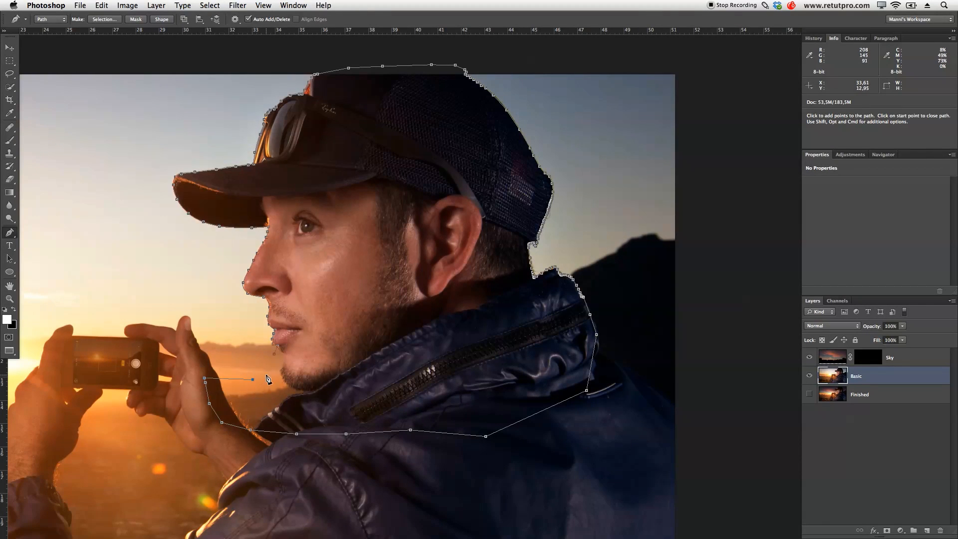
{"action": "left_click", "coordinate": [277, 357]}
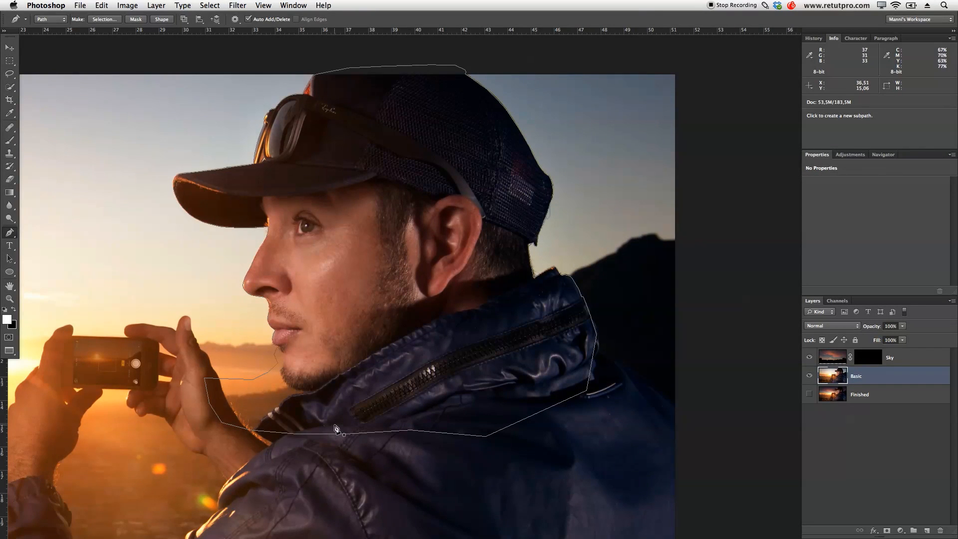
- Convert the closed path around the head and collar into a new anti-aliased selection
{"action": "left_click_drag", "start_coordinate": [412, 386], "coordinate": [516, 403]}
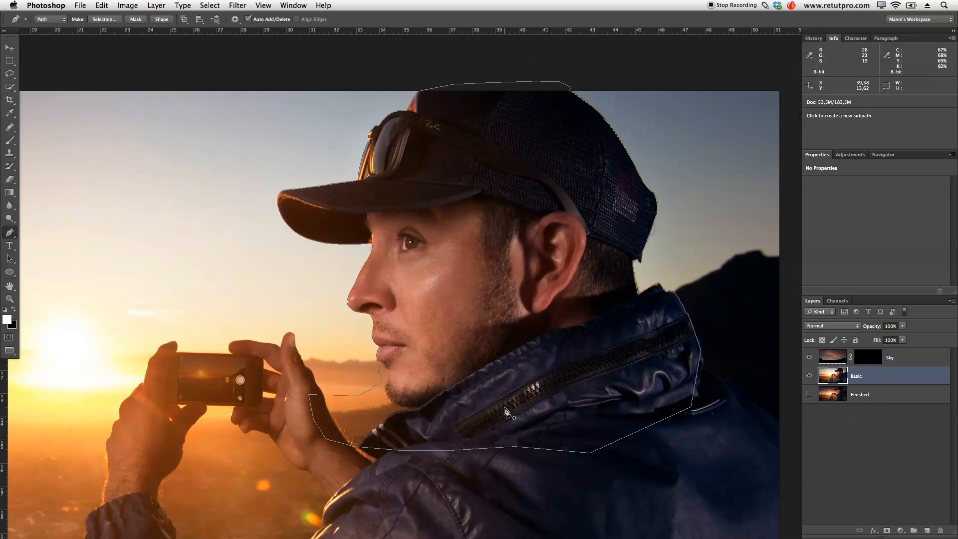
{"action": "right_click", "coordinate": [496, 370]}
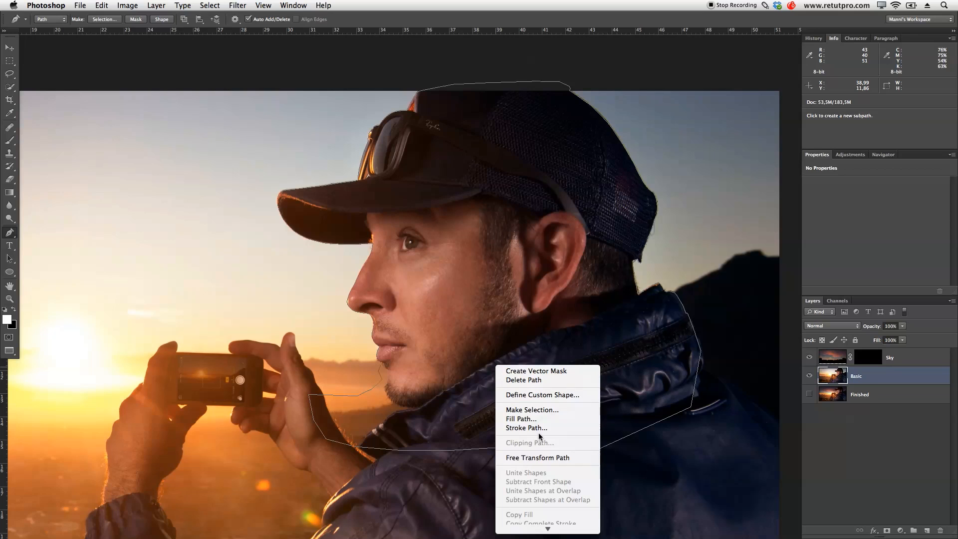
{"action": "left_click", "coordinate": [549, 411]}
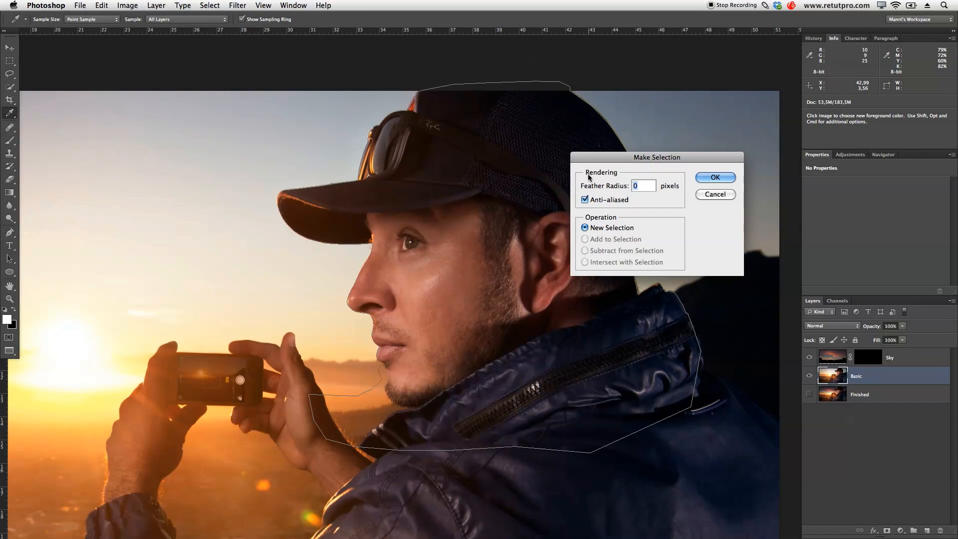
{"action": "left_click", "coordinate": [641, 185]}
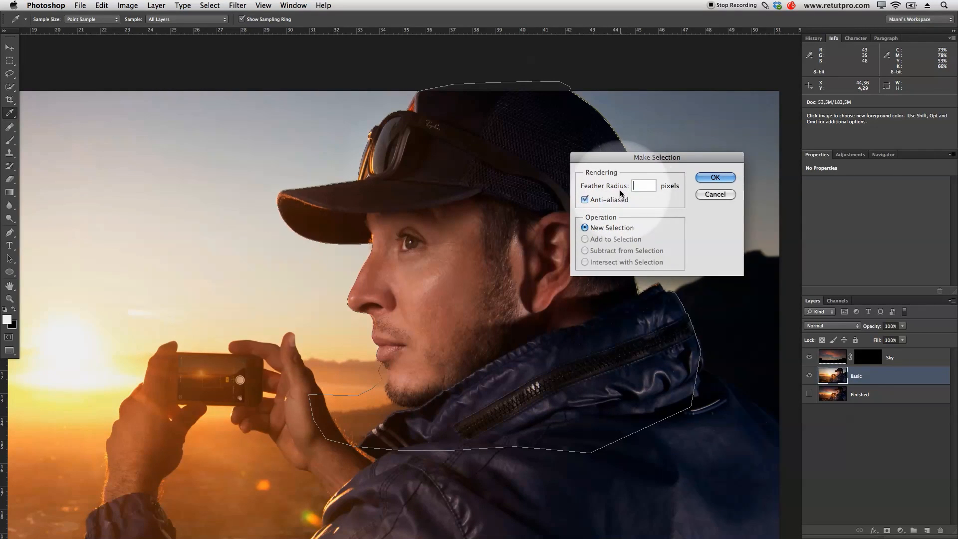
{"action": "left_click", "coordinate": [728, 176]}
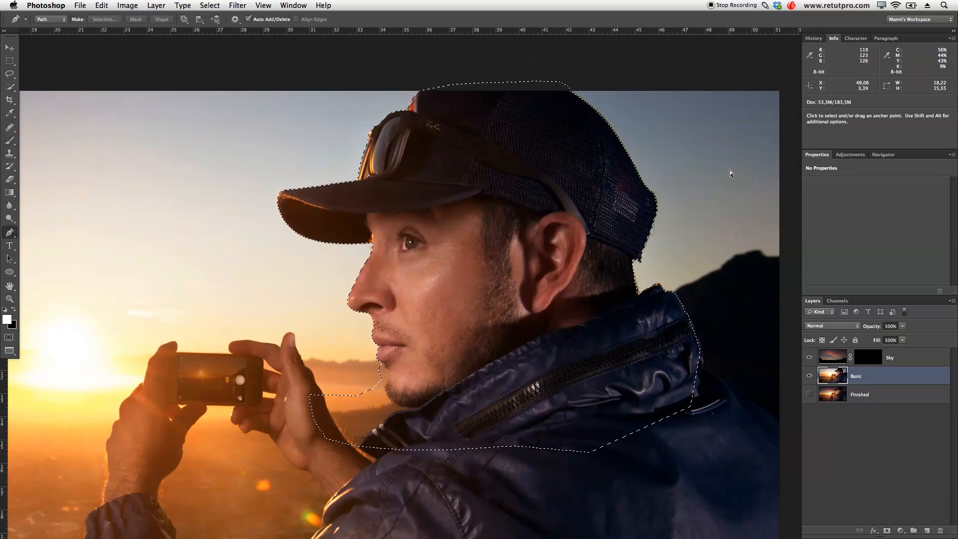
- Copy the selected head and collar from the Basic layer onto a new layer
{"action": "key", "text": "super+v"}
{"action": "key", "text": "super+v"}
{"action": "key", "text": "super+z"}
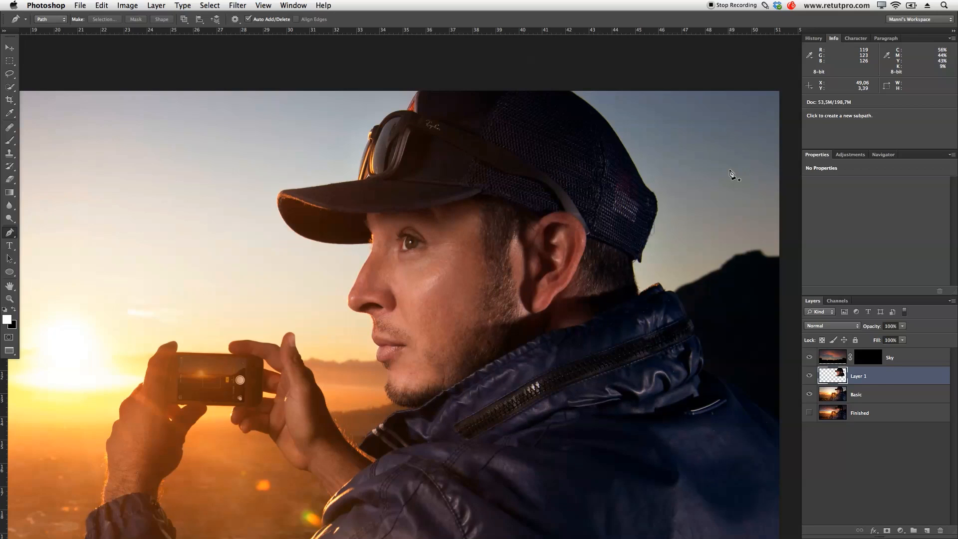
- Rename the copied cutout layer Head and move it above the Sky layer
{"action": "double_click", "coordinate": [859, 379]}
{"action": "type", "text": "Head"}
{"action": "key", "text": "Return"}
{"action": "left_click_drag", "start_coordinate": [838, 380], "coordinate": [845, 351]}
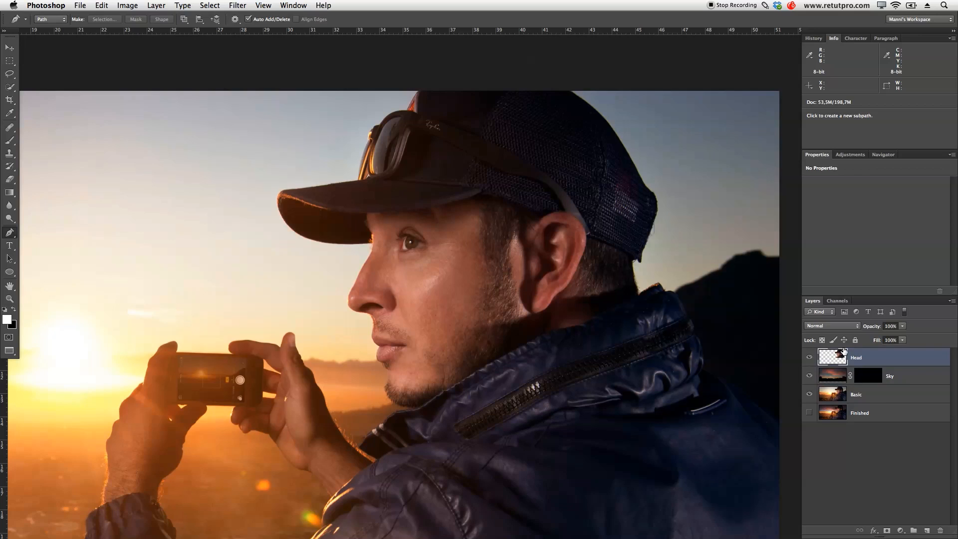
- Place the Sky layer in a group named Sky and the Head layer in a group named Head
{"action": "left_click", "coordinate": [906, 379]}
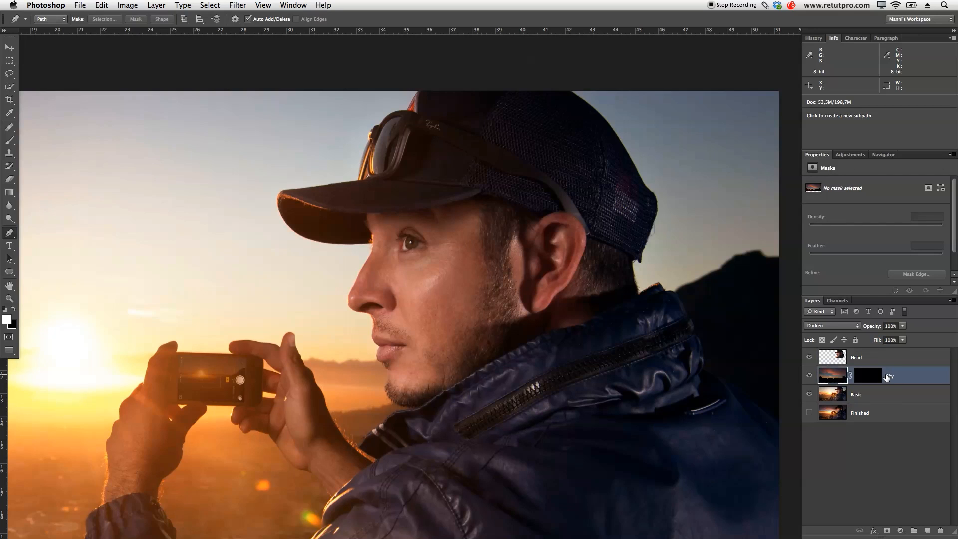
{"action": "key", "text": "super+g"}
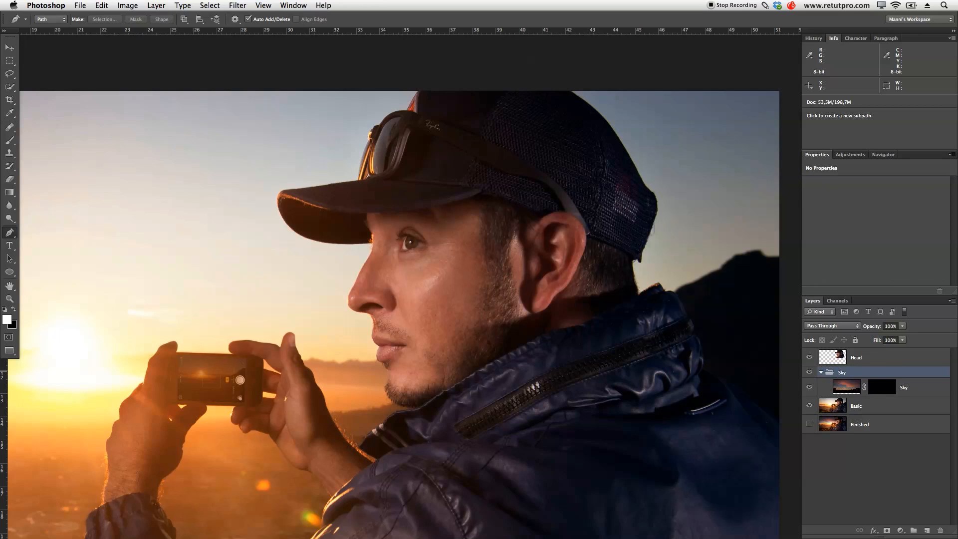
{"action": "left_click", "coordinate": [864, 361]}
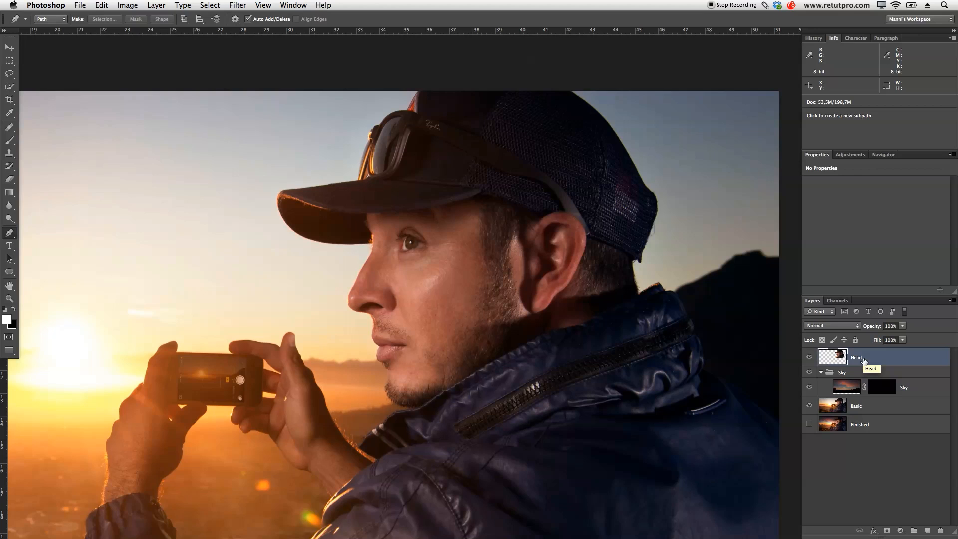
{"action": "key", "text": "super+g"}
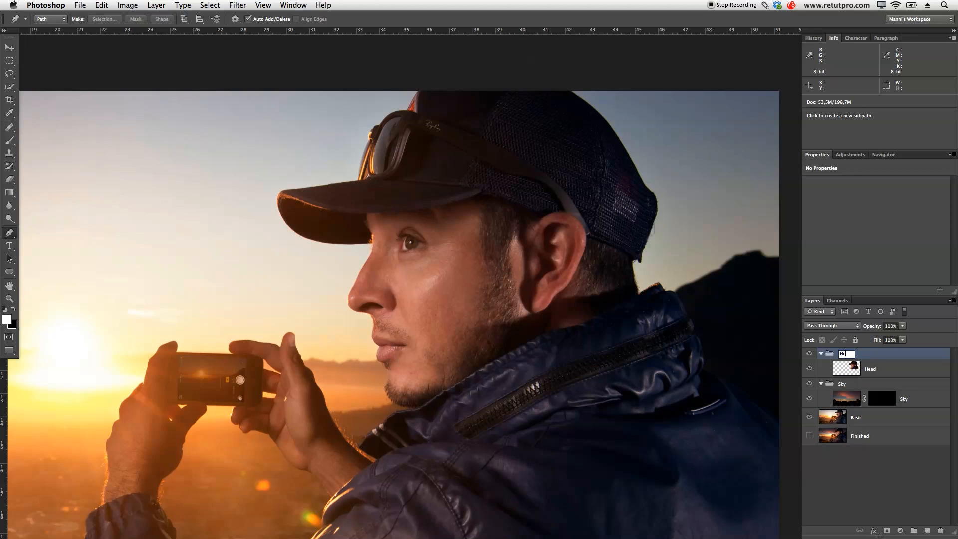
{"action": "left_click", "coordinate": [873, 369]}
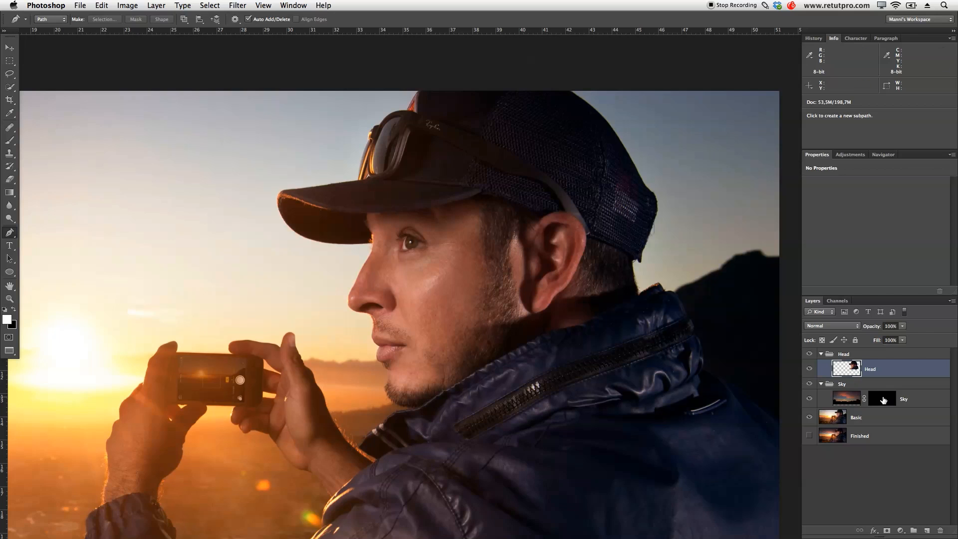
- Toggle the Head layer's visibility to check the cutout, and activate the Sky layer's mask for painting with the Brush tool
{"action": "key", "text": "z"}
{"action": "left_click_drag", "start_coordinate": [538, 349], "coordinate": [580, 321]}
{"action": "key", "text": "space"}
{"action": "left_click", "coordinate": [810, 369]}
{"action": "left_click", "coordinate": [809, 370]}
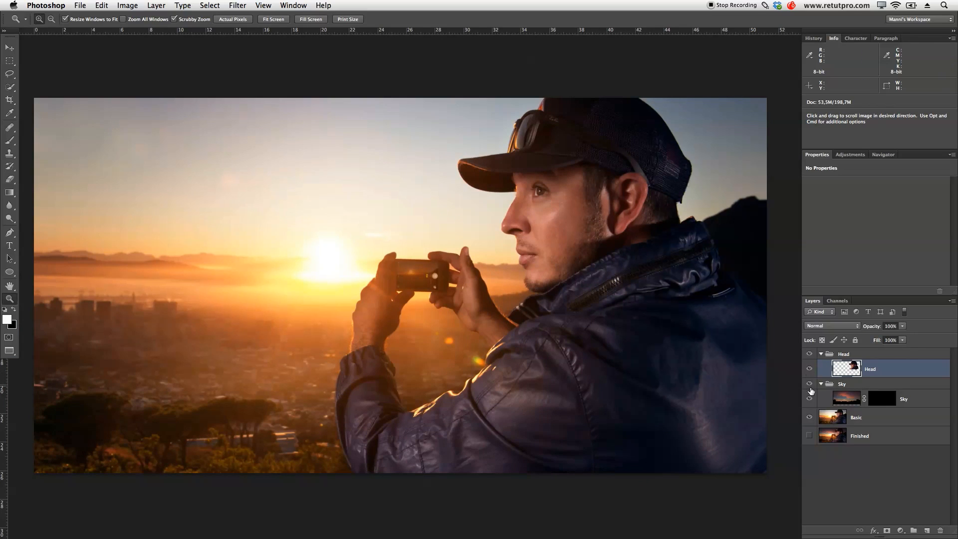
{"action": "left_click", "coordinate": [835, 401]}
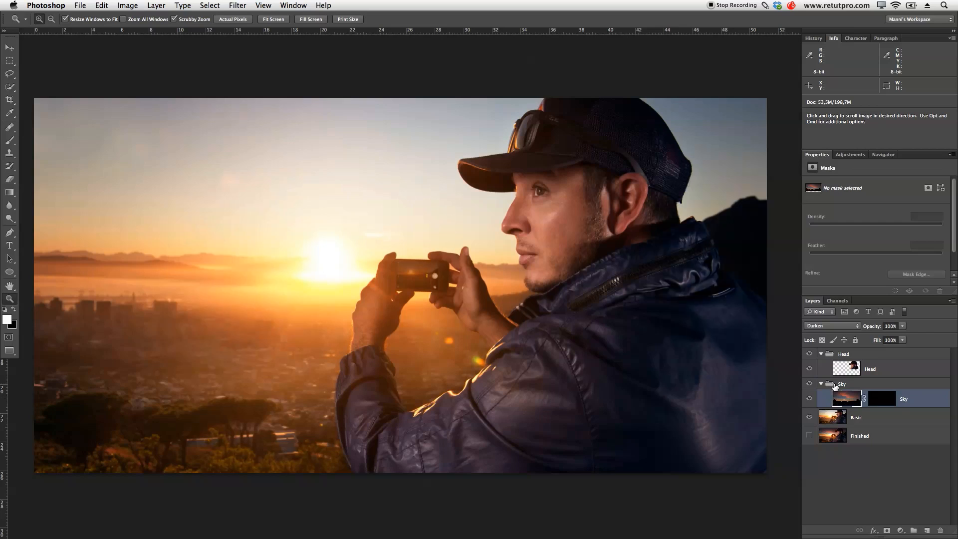
{"action": "left_click", "coordinate": [883, 399]}
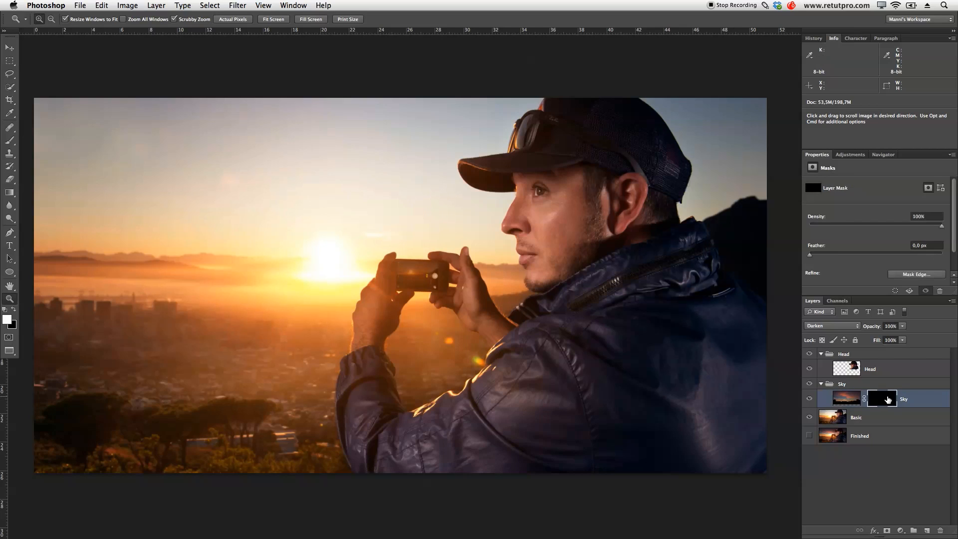
{"action": "key", "text": "b"}
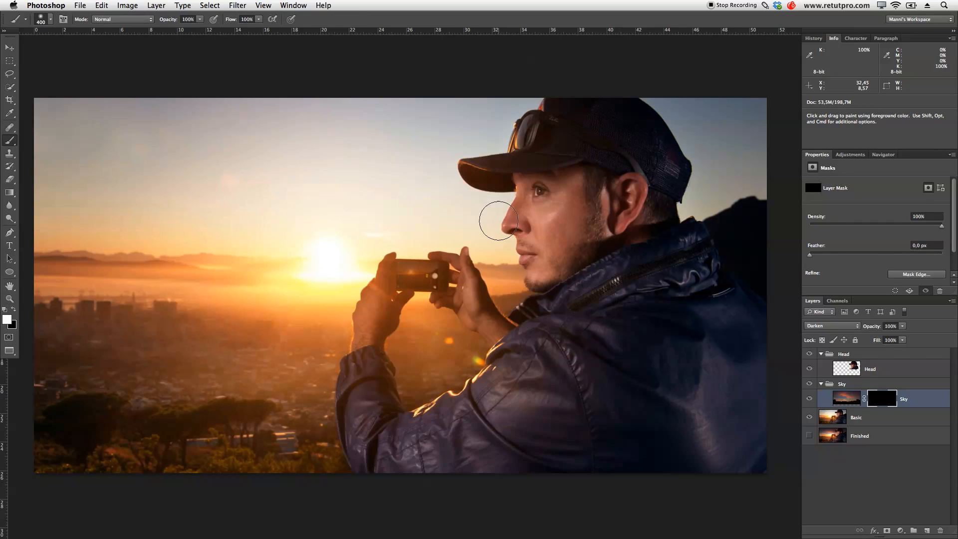
- Adjust the brush's size and hardness for the mask work, finishing with a 300 px brush
{"action": "key", "text": "bracketright"}
{"action": "key", "text": "bracketright"}
{"action": "key", "text": "bracketright"}
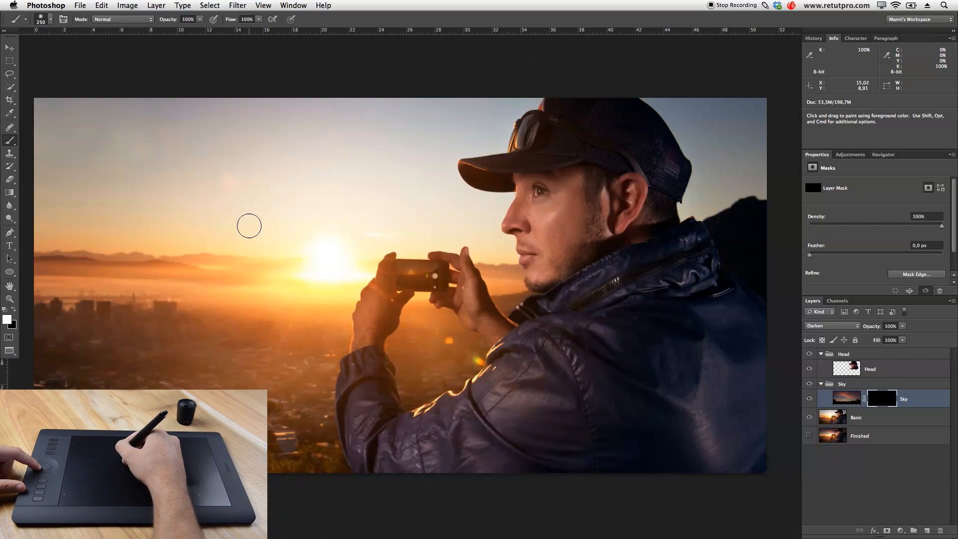
{"action": "mouse_move", "coordinate": [260, 219]}
{"action": "left_mouse_down"}
{"action": "mouse_move", "coordinate": [309, 225]}
{"action": "mouse_move", "coordinate": [272, 279]}
{"action": "mouse_move", "coordinate": [270, 338]}
{"action": "mouse_move", "coordinate": [276, 134]}
{"action": "left_mouse_up"}
{"action": "mouse_move", "coordinate": [268, 204]}
{"action": "left_mouse_down"}
{"action": "mouse_move", "coordinate": [271, 145]}
{"action": "mouse_move", "coordinate": [269, 300]}
{"action": "mouse_move", "coordinate": [283, 108]}
{"action": "mouse_move", "coordinate": [283, 169]}
{"action": "left_mouse_up"}
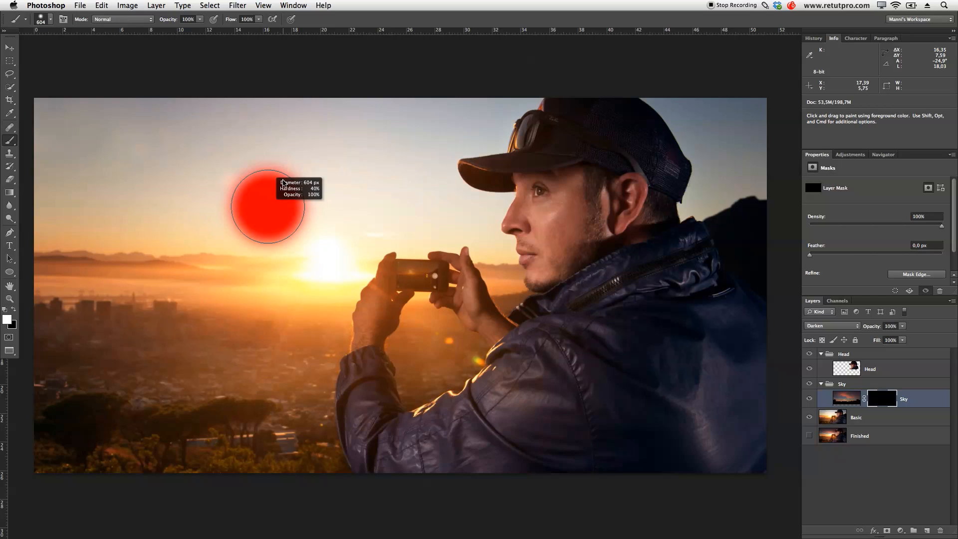
{"action": "left_click_drag", "start_coordinate": [283, 182], "coordinate": [278, 180]}
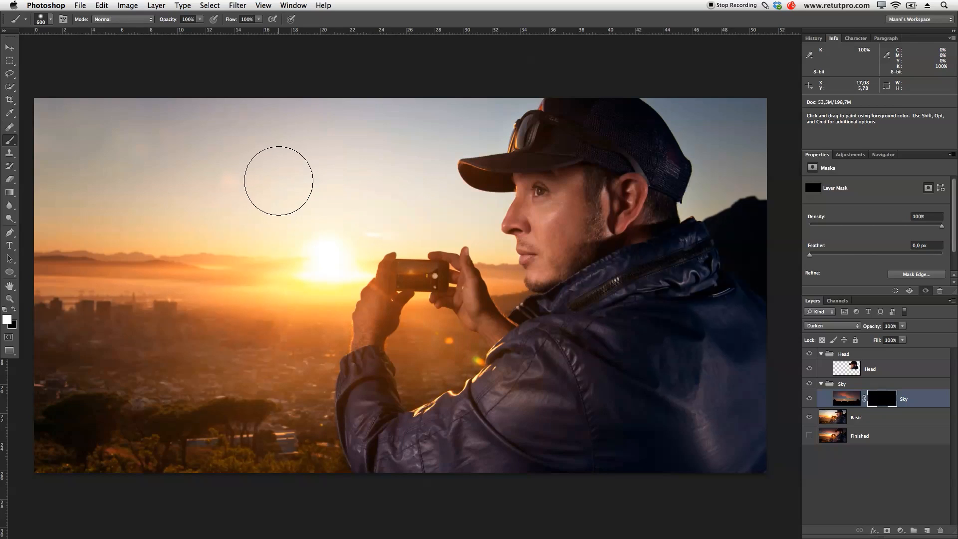
{"action": "key", "text": "bracketright"}
{"action": "key", "text": "bracketright"}
{"action": "key", "text": "bracketright"}
{"action": "key", "text": "bracketright"}
{"action": "key", "text": "bracketleft"}
{"action": "key", "text": "bracketleft"}
{"action": "key", "text": "bracketleft"}
{"action": "key", "text": "bracketleft"}
{"action": "key", "text": "bracketleft"}
{"action": "key", "text": "bracketleft"}
{"action": "key", "text": "bracketleft"}
{"action": "key", "text": "bracketleft"}
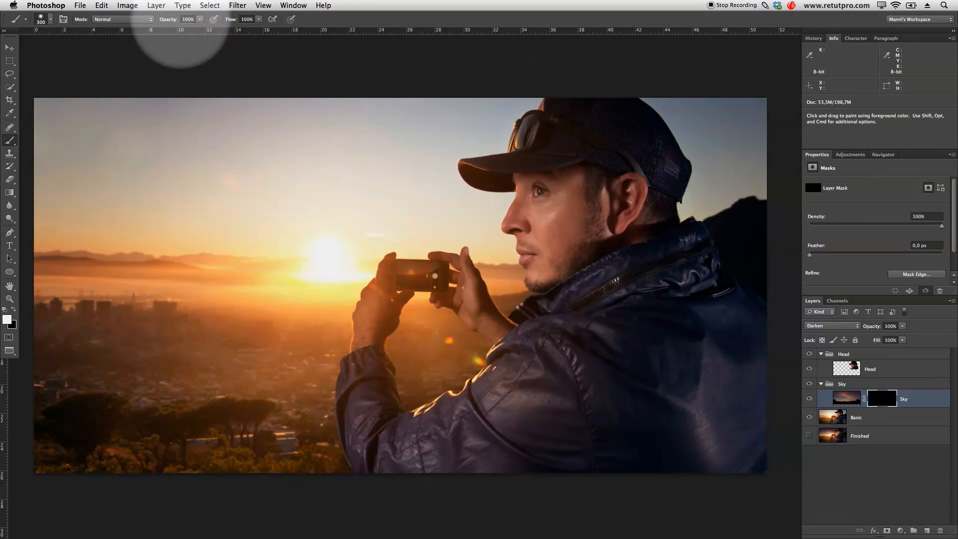
- Paint the Sky mask white across the whole sky down to the horizon, enlarging the brush to 900 px
{"action": "mouse_move", "coordinate": [75, 83]}
{"action": "left_mouse_down"}
{"action": "mouse_move", "coordinate": [35, 198]}
{"action": "mouse_move", "coordinate": [52, 57]}
{"action": "mouse_move", "coordinate": [128, 83]}
{"action": "mouse_move", "coordinate": [146, 194]}
{"action": "mouse_move", "coordinate": [173, 193]}
{"action": "mouse_move", "coordinate": [197, 210]}
{"action": "mouse_move", "coordinate": [241, 96]}
{"action": "mouse_move", "coordinate": [309, 195]}
{"action": "mouse_move", "coordinate": [331, 205]}
{"action": "mouse_move", "coordinate": [359, 117]}
{"action": "mouse_move", "coordinate": [428, 168]}
{"action": "mouse_move", "coordinate": [401, 170]}
{"action": "mouse_move", "coordinate": [341, 224]}
{"action": "mouse_move", "coordinate": [347, 204]}
{"action": "mouse_move", "coordinate": [403, 186]}
{"action": "mouse_move", "coordinate": [384, 221]}
{"action": "mouse_move", "coordinate": [362, 204]}
{"action": "mouse_move", "coordinate": [310, 263]}
{"action": "mouse_move", "coordinate": [315, 192]}
{"action": "mouse_move", "coordinate": [239, 267]}
{"action": "mouse_move", "coordinate": [216, 224]}
{"action": "mouse_move", "coordinate": [175, 255]}
{"action": "mouse_move", "coordinate": [125, 215]}
{"action": "mouse_move", "coordinate": [92, 237]}
{"action": "mouse_move", "coordinate": [60, 166]}
{"action": "mouse_move", "coordinate": [47, 179]}
{"action": "mouse_move", "coordinate": [45, 227]}
{"action": "mouse_move", "coordinate": [108, 239]}
{"action": "mouse_move", "coordinate": [341, 249]}
{"action": "mouse_move", "coordinate": [376, 217]}
{"action": "mouse_move", "coordinate": [424, 212]}
{"action": "mouse_move", "coordinate": [430, 199]}
{"action": "mouse_move", "coordinate": [413, 207]}
{"action": "mouse_move", "coordinate": [466, 219]}
{"action": "mouse_move", "coordinate": [493, 255]}
{"action": "mouse_move", "coordinate": [463, 189]}
{"action": "mouse_move", "coordinate": [491, 185]}
{"action": "mouse_move", "coordinate": [473, 108]}
{"action": "mouse_move", "coordinate": [494, 98]}
{"action": "mouse_move", "coordinate": [458, 96]}
{"action": "mouse_move", "coordinate": [603, 87]}
{"action": "mouse_move", "coordinate": [647, 92]}
{"action": "mouse_move", "coordinate": [657, 118]}
{"action": "mouse_move", "coordinate": [738, 123]}
{"action": "mouse_move", "coordinate": [746, 134]}
{"action": "mouse_move", "coordinate": [706, 171]}
{"action": "mouse_move", "coordinate": [703, 194]}
{"action": "mouse_move", "coordinate": [749, 193]}
{"action": "mouse_move", "coordinate": [759, 182]}
{"action": "mouse_move", "coordinate": [718, 213]}
{"action": "mouse_move", "coordinate": [720, 188]}
{"action": "left_mouse_up"}
{"action": "key", "text": "bracketright"}
{"action": "key", "text": "bracketright"}
{"action": "key", "text": "bracketright"}
{"action": "key", "text": "bracketright"}
{"action": "key", "text": "bracketright"}
{"action": "key", "text": "bracketright"}
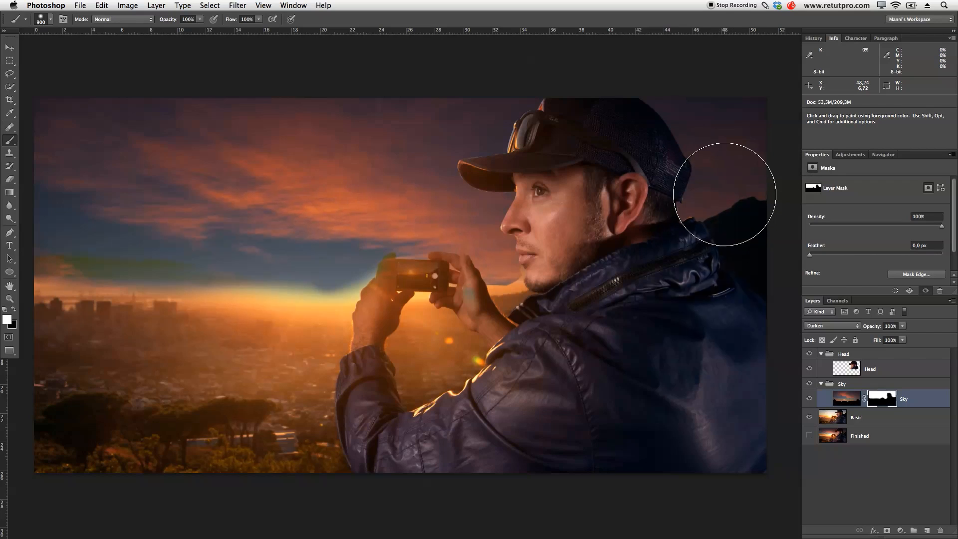
{"action": "left_click_drag", "start_coordinate": [43, 239], "coordinate": [394, 255]}
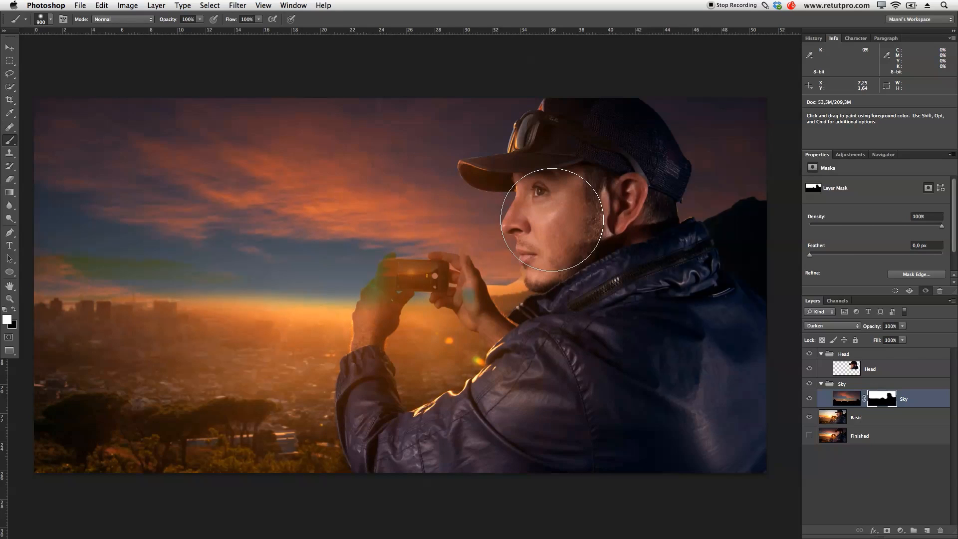
- Paint black on the Sky mask at 51% opacity with a soft 1800 px brush over the horizon, city, hands and jacket
{"action": "key", "text": "space"}
{"action": "left_click_drag", "start_coordinate": [335, 228], "coordinate": [381, 214]}
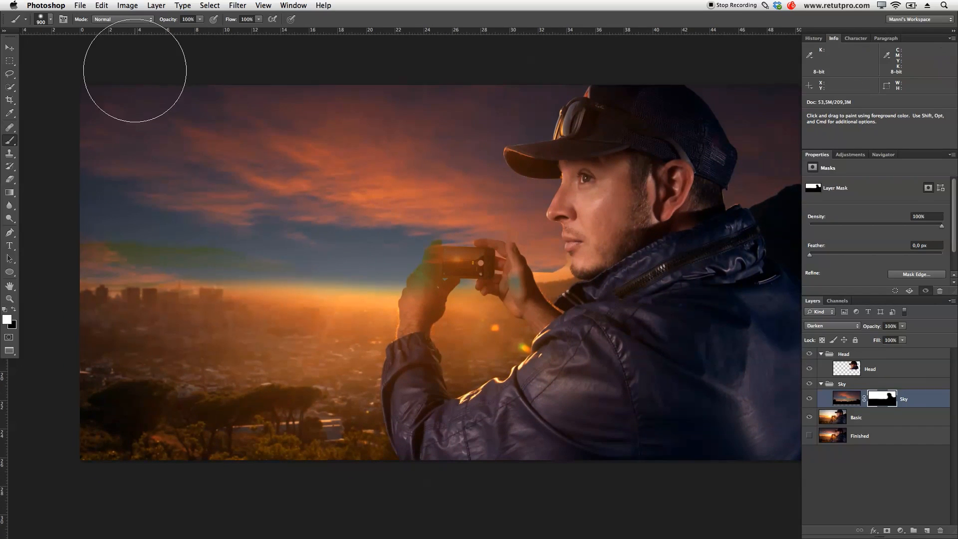
{"action": "key", "text": "x"}
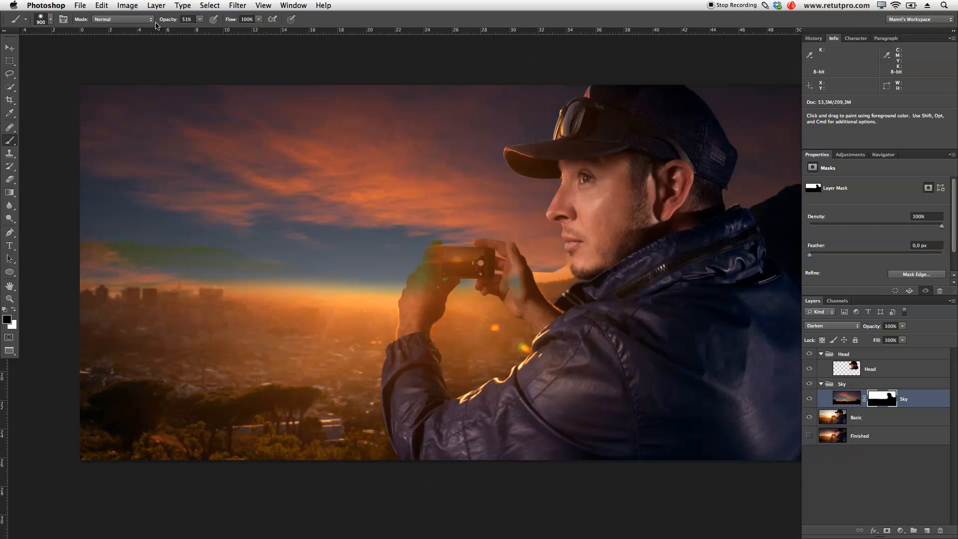
{"action": "key", "text": "bracketleft"}
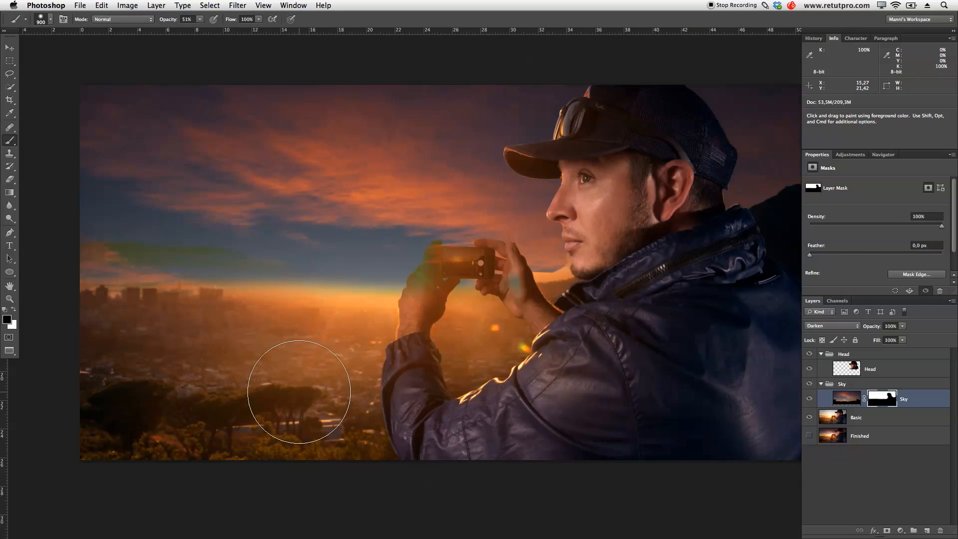
{"action": "left_click_drag", "start_coordinate": [282, 354], "coordinate": [286, 221]}
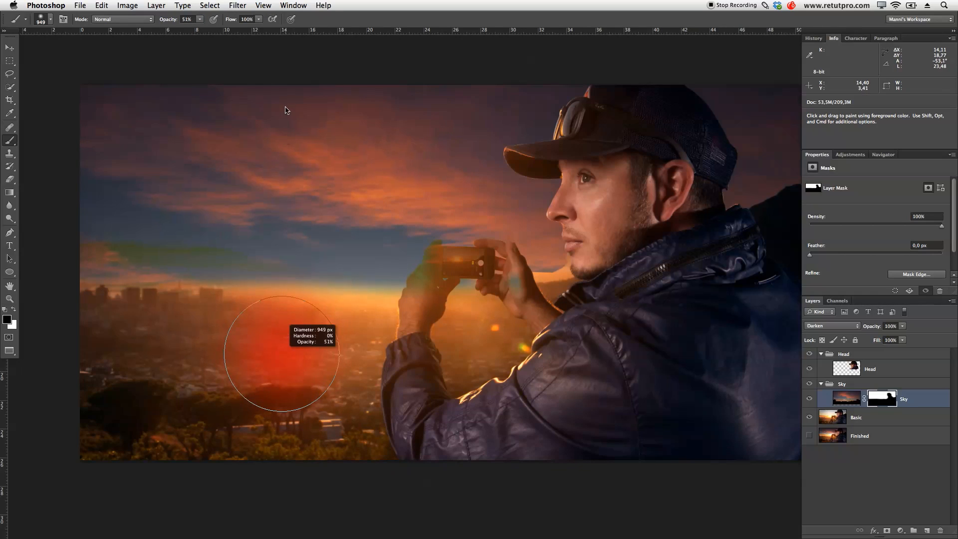
{"action": "left_click_drag", "start_coordinate": [286, 111], "coordinate": [325, 107]}
{"action": "key", "text": "bracketright"}
{"action": "key", "text": "bracketright"}
{"action": "key", "text": "bracketright"}
{"action": "key", "text": "bracketright"}
{"action": "key", "text": "bracketright"}
{"action": "key", "text": "bracketright"}
{"action": "key", "text": "bracketright"}
{"action": "mouse_move", "coordinate": [122, 349]}
{"action": "left_mouse_down"}
{"action": "mouse_move", "coordinate": [414, 359]}
{"action": "mouse_move", "coordinate": [115, 356]}
{"action": "mouse_move", "coordinate": [399, 357]}
{"action": "mouse_move", "coordinate": [84, 345]}
{"action": "mouse_move", "coordinate": [433, 351]}
{"action": "mouse_move", "coordinate": [390, 352]}
{"action": "mouse_move", "coordinate": [421, 349]}
{"action": "mouse_move", "coordinate": [397, 347]}
{"action": "mouse_move", "coordinate": [413, 335]}
{"action": "mouse_move", "coordinate": [445, 345]}
{"action": "mouse_move", "coordinate": [390, 343]}
{"action": "mouse_move", "coordinate": [409, 362]}
{"action": "mouse_move", "coordinate": [453, 362]}
{"action": "mouse_move", "coordinate": [421, 370]}
{"action": "mouse_move", "coordinate": [397, 391]}
{"action": "mouse_move", "coordinate": [265, 274]}
{"action": "mouse_move", "coordinate": [210, 206]}
{"action": "mouse_move", "coordinate": [220, 199]}
{"action": "mouse_move", "coordinate": [106, 239]}
{"action": "left_mouse_up"}
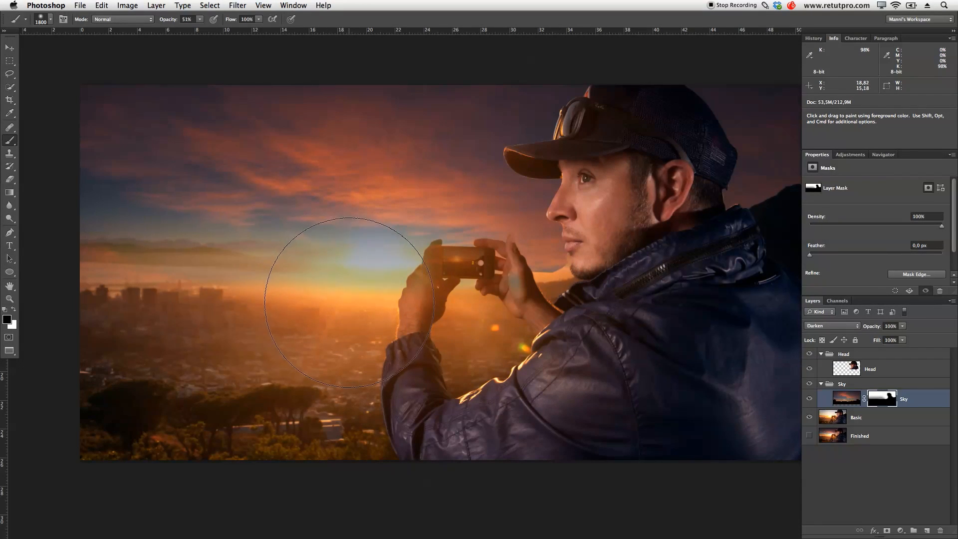
{"action": "mouse_move", "coordinate": [266, 301]}
{"action": "left_mouse_down"}
{"action": "mouse_move", "coordinate": [109, 308]}
{"action": "mouse_move", "coordinate": [75, 316]}
{"action": "mouse_move", "coordinate": [80, 332]}
{"action": "left_mouse_up"}
{"action": "mouse_move", "coordinate": [288, 355]}
{"action": "left_mouse_down"}
{"action": "mouse_move", "coordinate": [280, 345]}
{"action": "mouse_move", "coordinate": [374, 342]}
{"action": "mouse_move", "coordinate": [445, 327]}
{"action": "mouse_move", "coordinate": [437, 330]}
{"action": "mouse_move", "coordinate": [550, 361]}
{"action": "mouse_move", "coordinate": [530, 376]}
{"action": "mouse_move", "coordinate": [617, 364]}
{"action": "mouse_move", "coordinate": [590, 356]}
{"action": "left_mouse_up"}
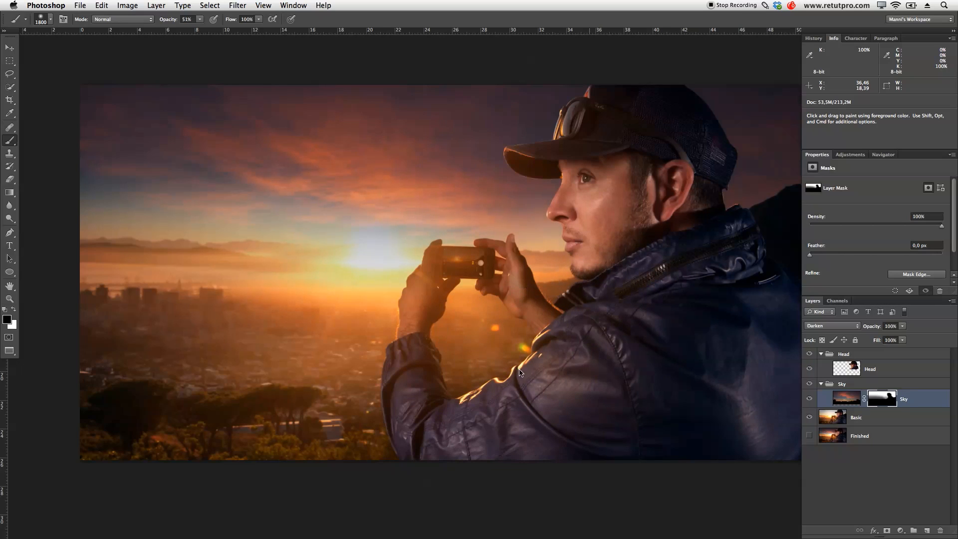
- Fade the cloud photo around the sun by painting black on the Sky mask with a brush of 1200 to 1500 px
{"action": "key", "text": "bracketleft"}
{"action": "key", "text": "bracketleft"}
{"action": "key", "text": "bracketleft"}
{"action": "key", "text": "bracketleft"}
{"action": "key", "text": "bracketleft"}
{"action": "key", "text": "bracketleft"}
{"action": "key", "text": "bracketleft"}
{"action": "key", "text": "bracketleft"}
{"action": "key", "text": "bracketleft"}
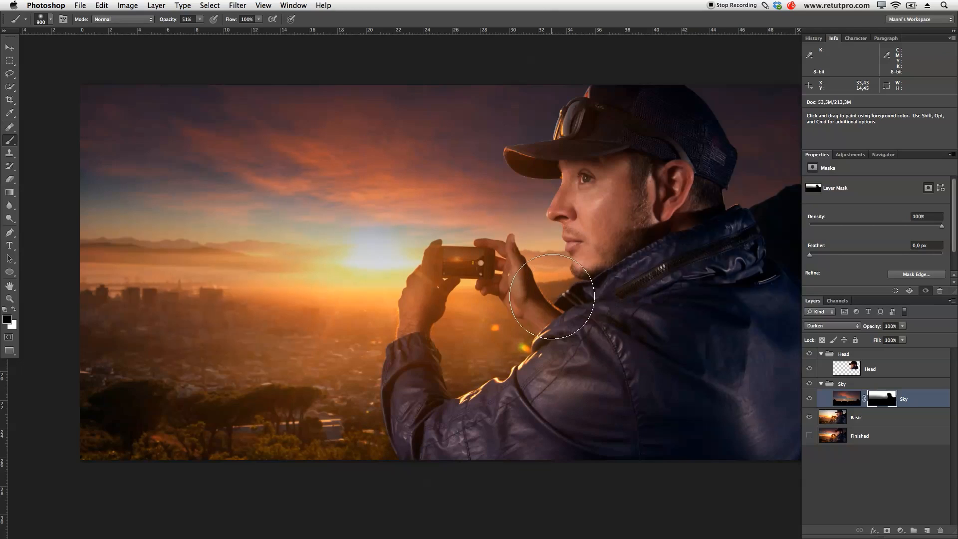
{"action": "key", "text": "bracketleft"}
{"action": "key", "text": "bracketleft"}
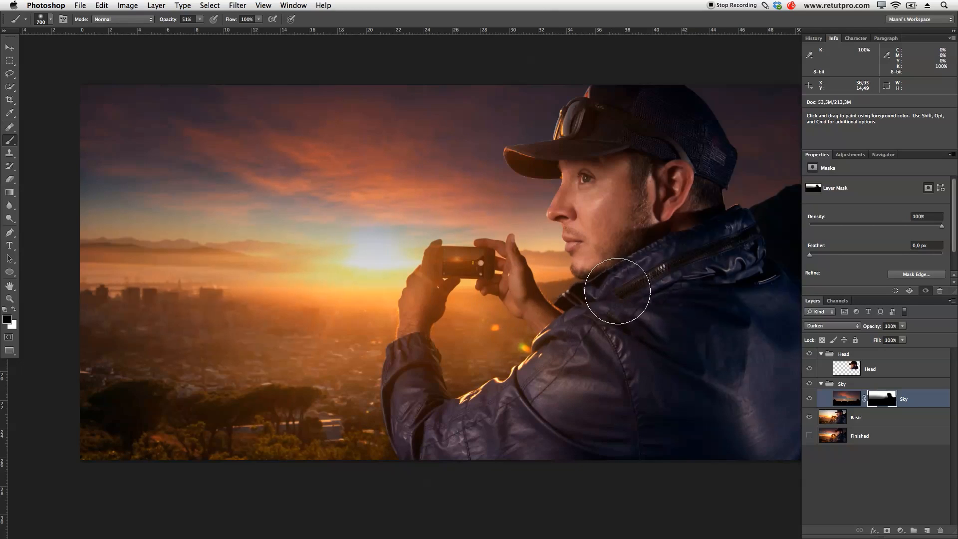
{"action": "key", "text": "bracketright"}
{"action": "key", "text": "bracketright"}
{"action": "key", "text": "bracketright"}
{"action": "key", "text": "bracketright"}
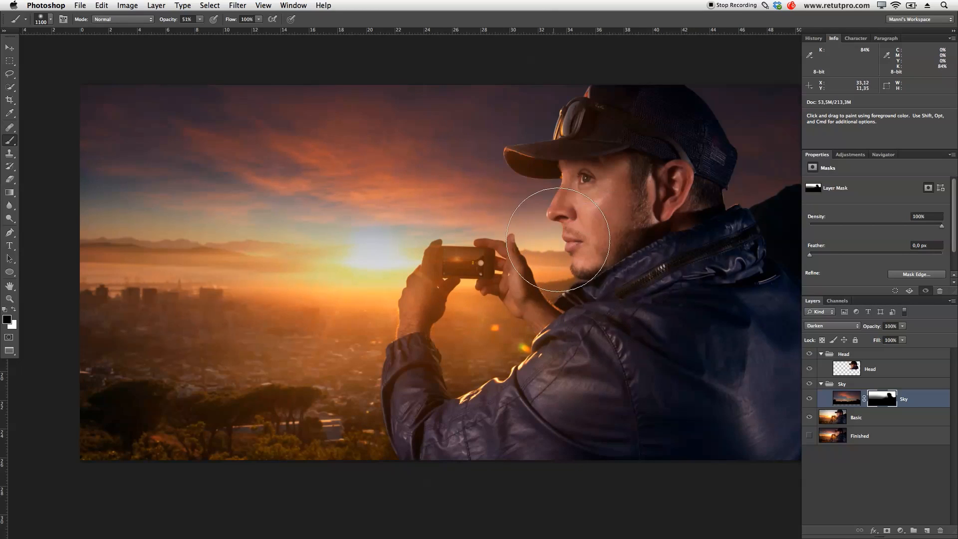
{"action": "key", "text": "bracketright"}
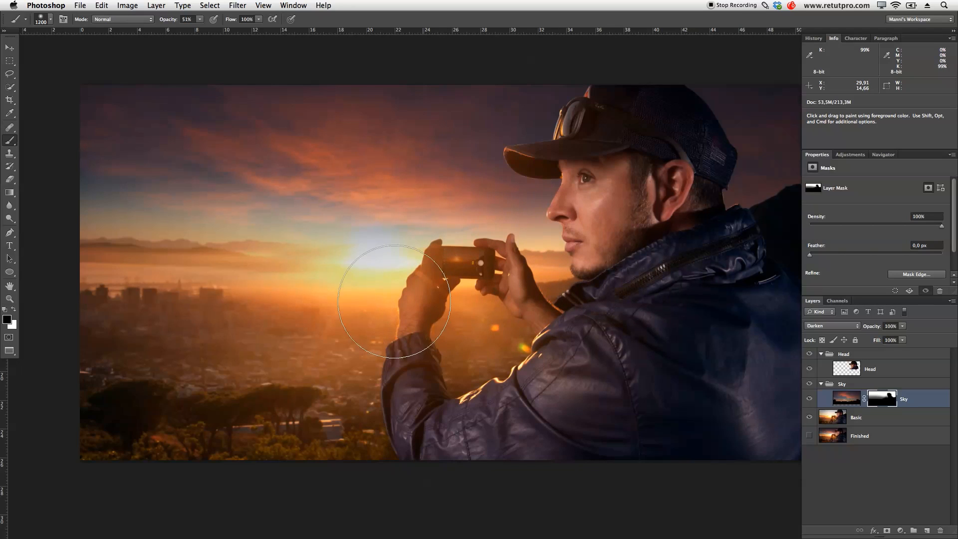
{"action": "key", "text": "bracketleft"}
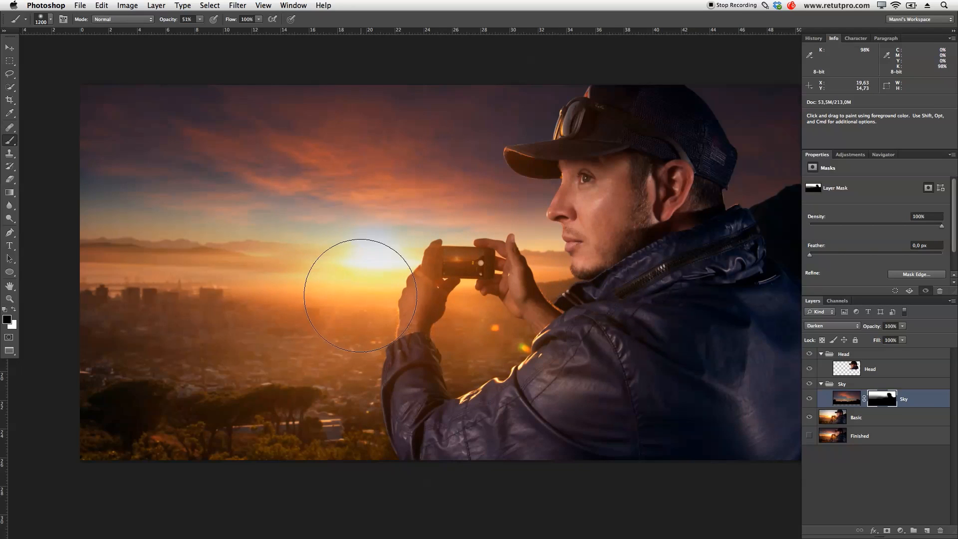
{"action": "key", "text": "bracketright"}
{"action": "key", "text": "bracketright"}
{"action": "key", "text": "bracketright"}
{"action": "key", "text": "bracketright"}
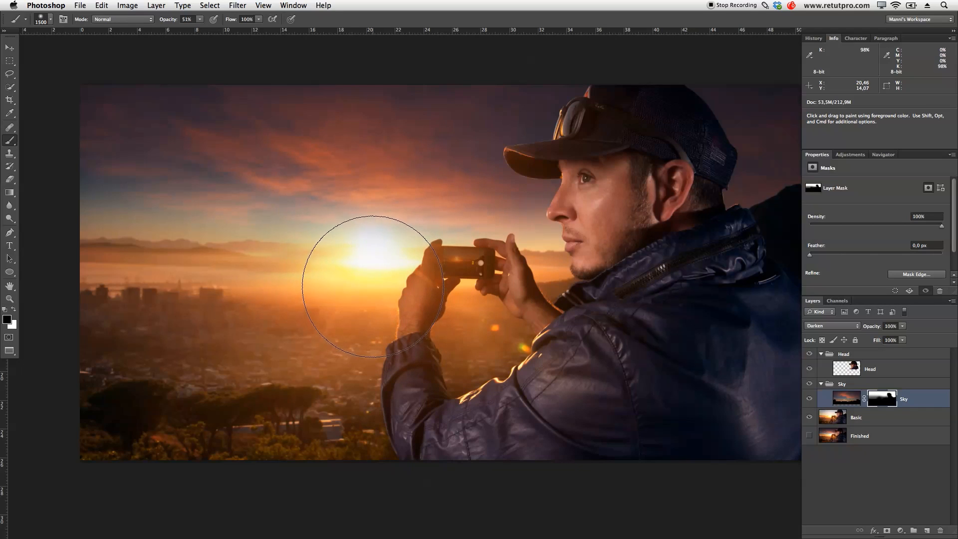
{"action": "key", "text": "bracketright"}
{"action": "key", "text": "bracketright"}
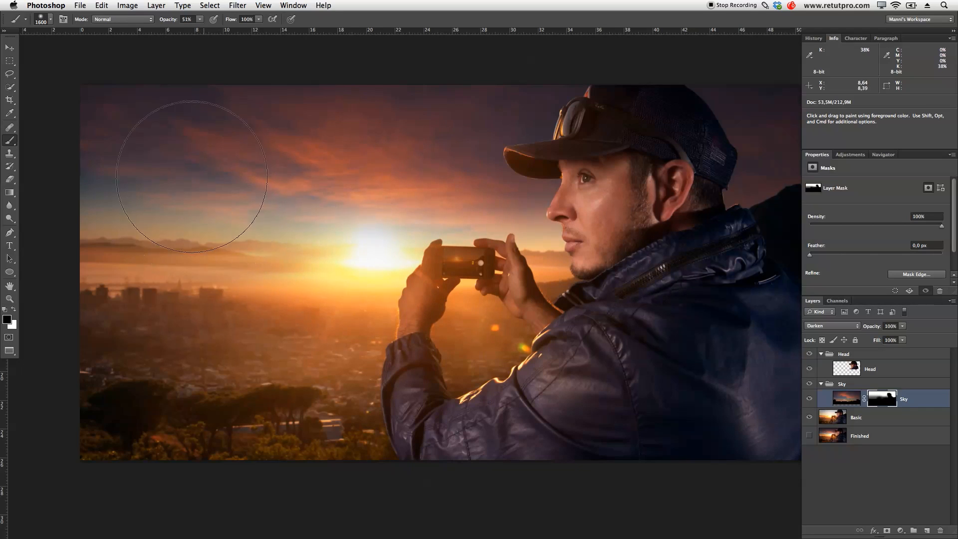
- Paint white over the upper sky on the Sky mask at 19% opacity with a 1700 px brush
{"action": "key", "text": "x"}
{"action": "left_click_drag", "start_coordinate": [167, 20], "coordinate": [160, 20]}
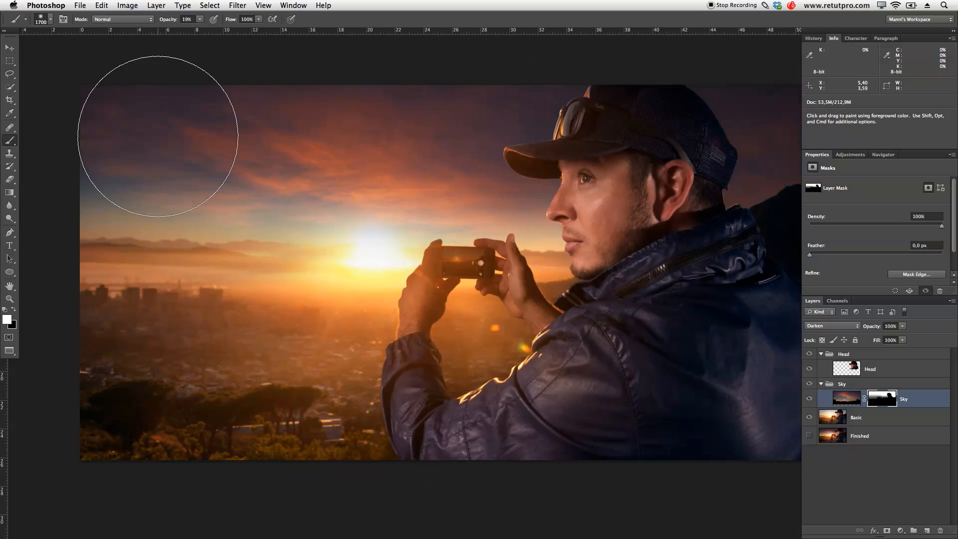
{"action": "mouse_move", "coordinate": [138, 140]}
{"action": "left_mouse_down"}
{"action": "mouse_move", "coordinate": [94, 153]}
{"action": "mouse_move", "coordinate": [114, 163]}
{"action": "mouse_move", "coordinate": [91, 164]}
{"action": "mouse_move", "coordinate": [220, 159]}
{"action": "mouse_move", "coordinate": [310, 137]}
{"action": "mouse_move", "coordinate": [346, 103]}
{"action": "mouse_move", "coordinate": [272, 140]}
{"action": "mouse_move", "coordinate": [225, 180]}
{"action": "mouse_move", "coordinate": [494, 157]}
{"action": "mouse_move", "coordinate": [421, 174]}
{"action": "mouse_move", "coordinate": [94, 135]}
{"action": "mouse_move", "coordinate": [571, 156]}
{"action": "mouse_move", "coordinate": [580, 168]}
{"action": "left_mouse_up"}
{"action": "key", "text": "space"}
{"action": "left_click_drag", "start_coordinate": [668, 239], "coordinate": [572, 242]}
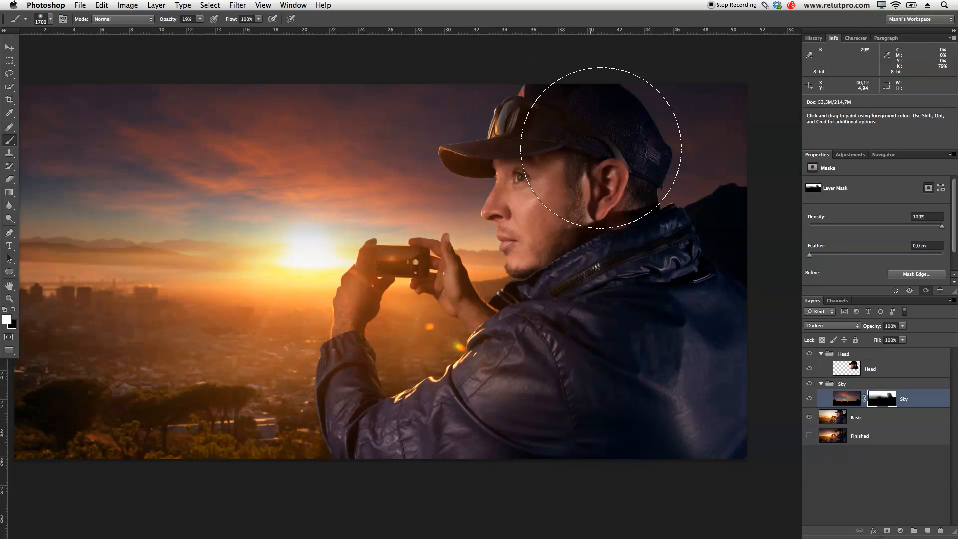
{"action": "key", "text": "space"}
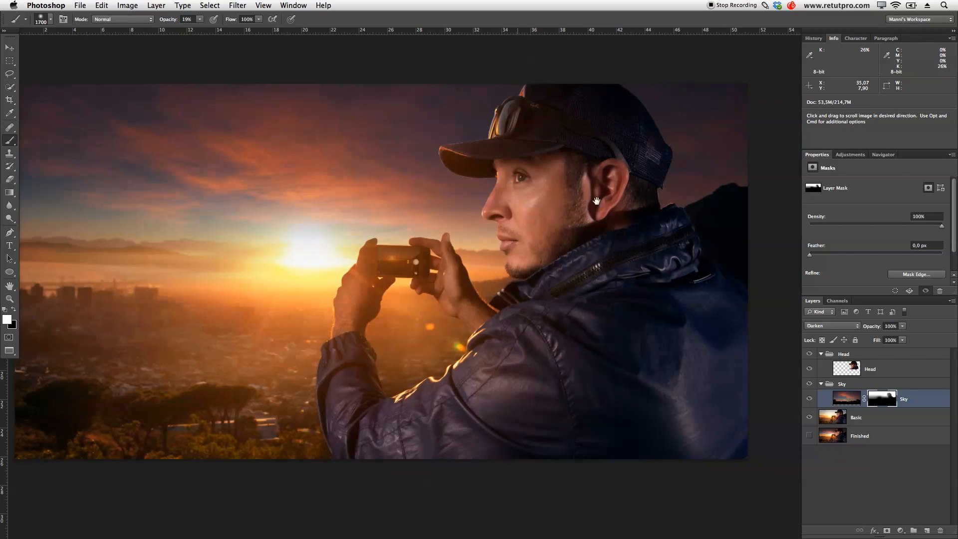
{"action": "left_click_drag", "start_coordinate": [516, 197], "coordinate": [613, 201]}
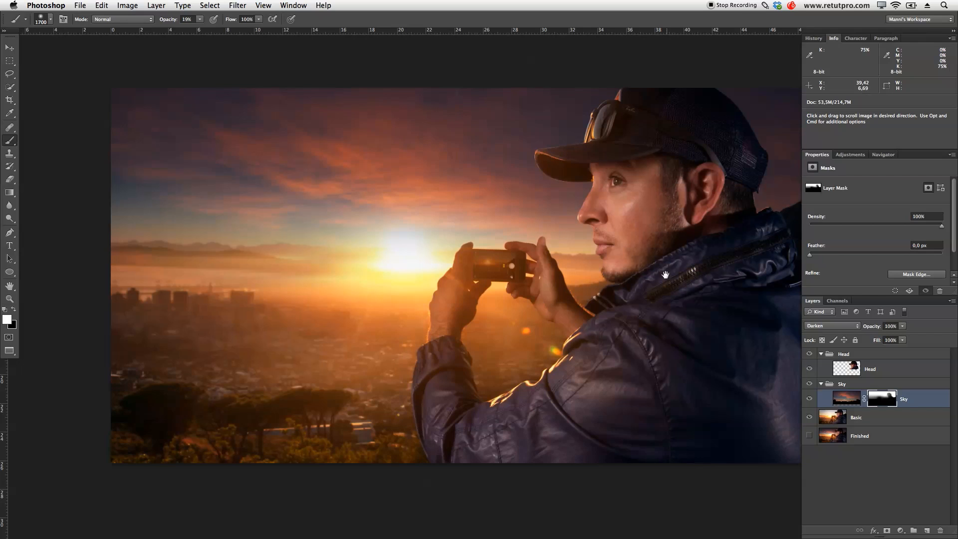
{"action": "left_click_drag", "start_coordinate": [738, 205], "coordinate": [714, 210]}
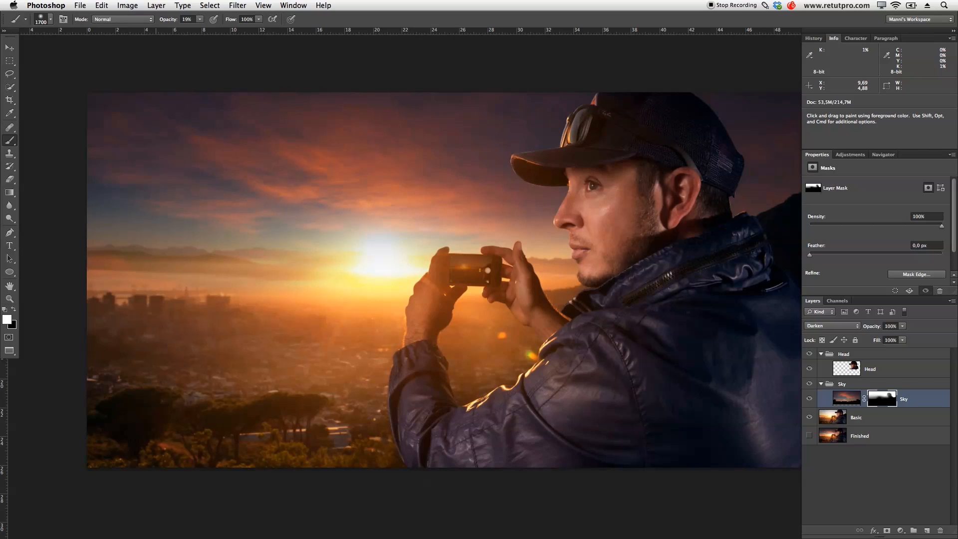
{"action": "left_click_drag", "start_coordinate": [676, 165], "coordinate": [674, 165]}
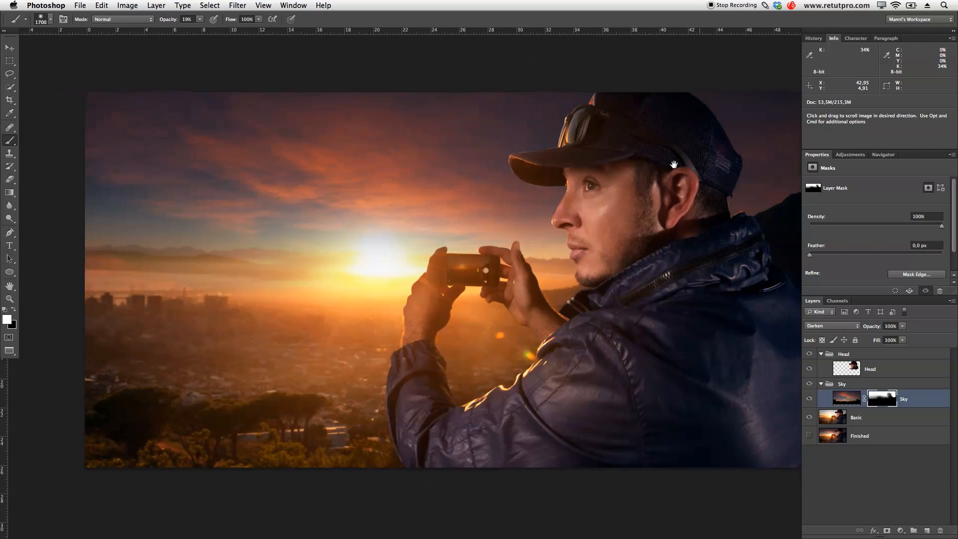
{"action": "key", "text": "z"}
{"action": "left_click_drag", "start_coordinate": [604, 191], "coordinate": [575, 202]}
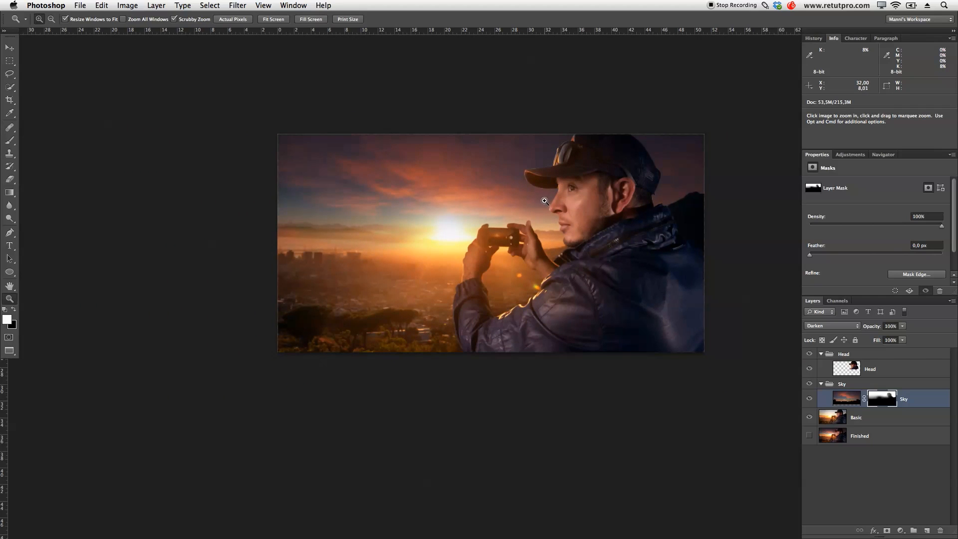
{"action": "left_click_drag", "start_coordinate": [564, 201], "coordinate": [608, 225]}
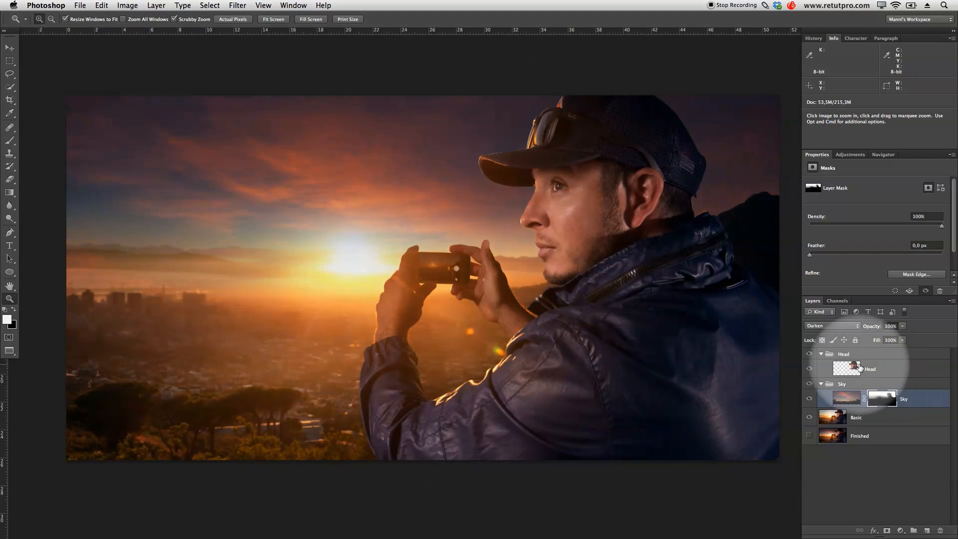
- Add a white layer mask to the Head layer
{"action": "left_click", "coordinate": [879, 371]}
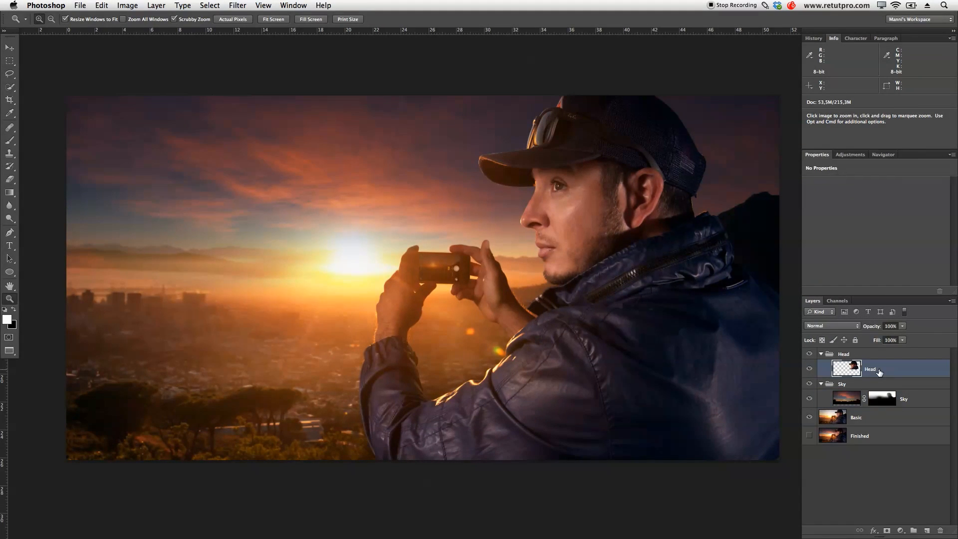
{"action": "left_click", "coordinate": [887, 532]}
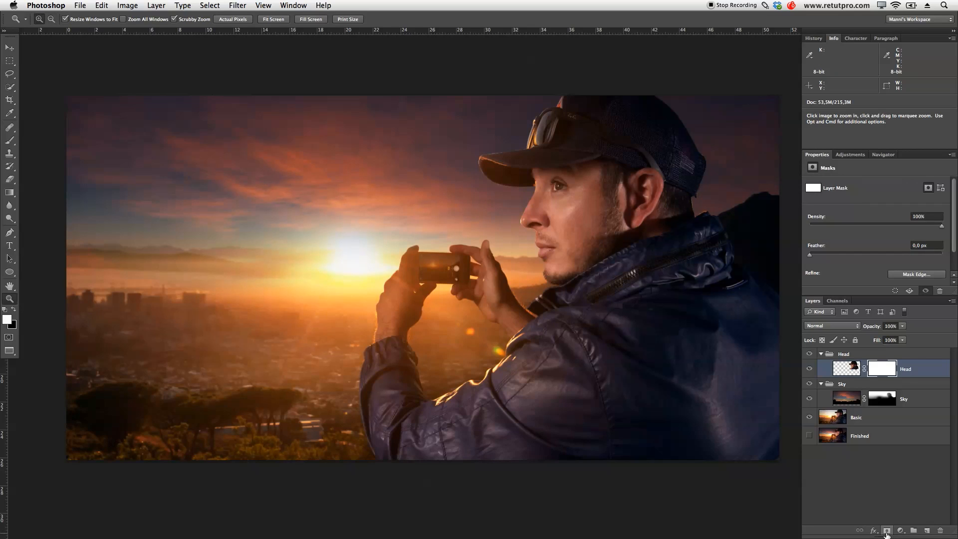
{"action": "left_click_drag", "start_coordinate": [568, 214], "coordinate": [595, 247]}
{"action": "key", "text": "space"}
{"action": "left_click", "coordinate": [444, 330]}
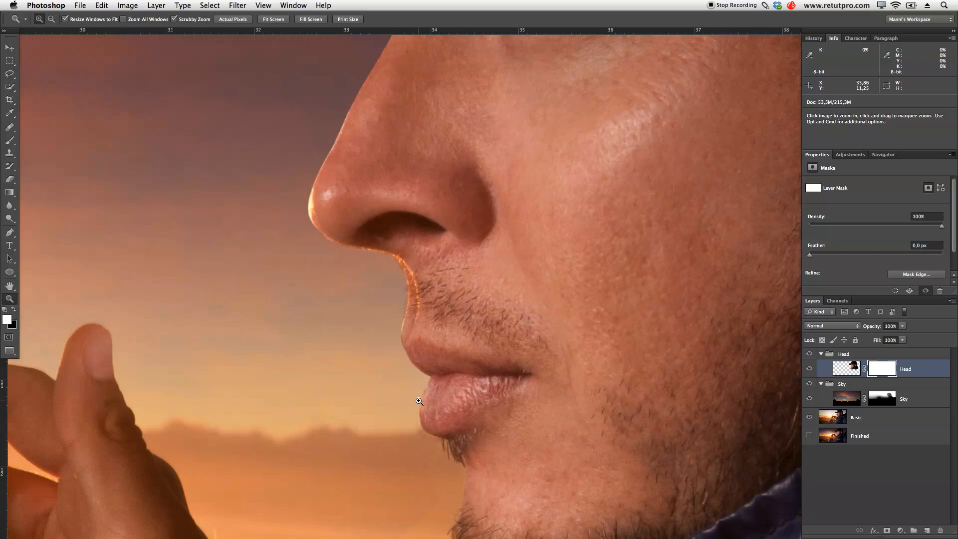
- Set up a black 15 px brush at 100% opacity for retouching the Head mask's edges
{"action": "key", "text": "b"}
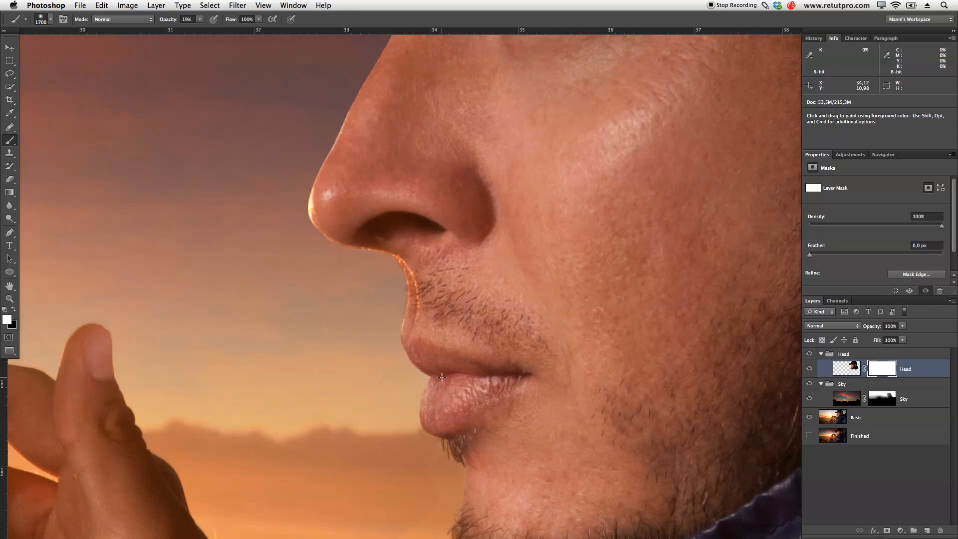
{"action": "key", "text": "bracketleft"}
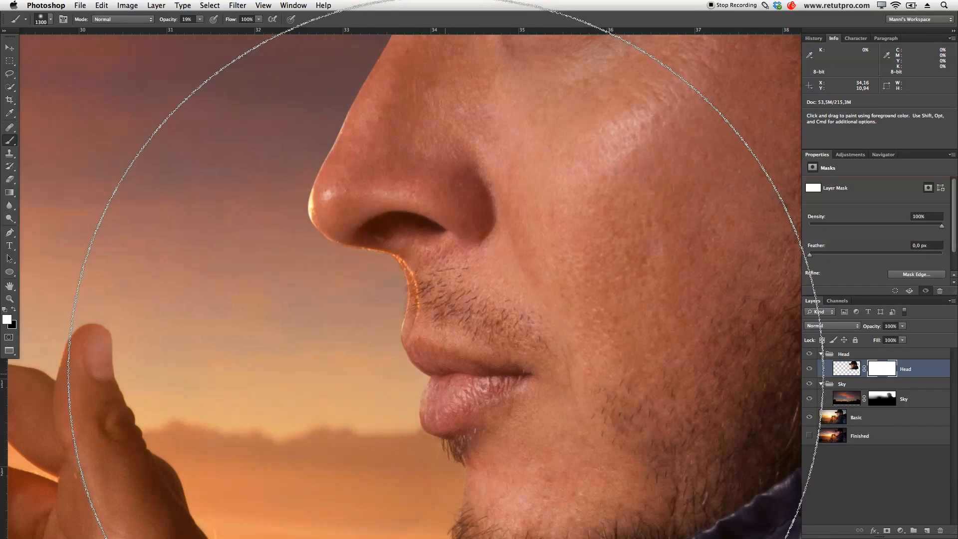
{"action": "key", "text": "bracketleft"}
{"action": "key", "text": "bracketleft"}
{"action": "key", "text": "bracketleft"}
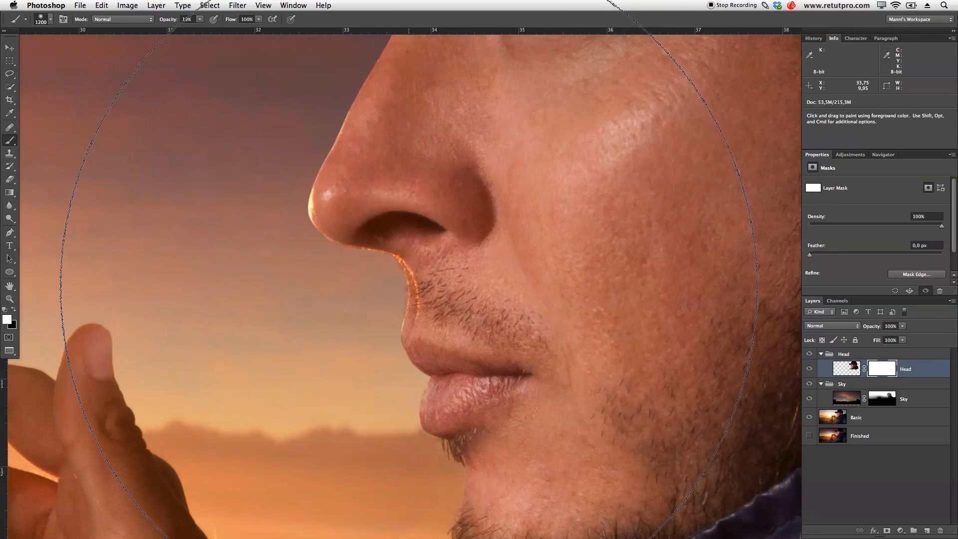
{"action": "key", "text": "bracketleft"}
{"action": "key", "text": "bracketleft"}
{"action": "key", "text": "bracketleft"}
{"action": "key", "text": "bracketleft"}
{"action": "key", "text": "bracketleft"}
{"action": "key", "text": "bracketleft"}
{"action": "key", "text": "bracketleft"}
{"action": "key", "text": "bracketleft"}
{"action": "key", "text": "bracketleft"}
{"action": "key", "text": "bracketleft"}
{"action": "key", "text": "bracketleft"}
{"action": "key", "text": "bracketleft"}
{"action": "key", "text": "bracketleft"}
{"action": "key", "text": "bracketleft"}
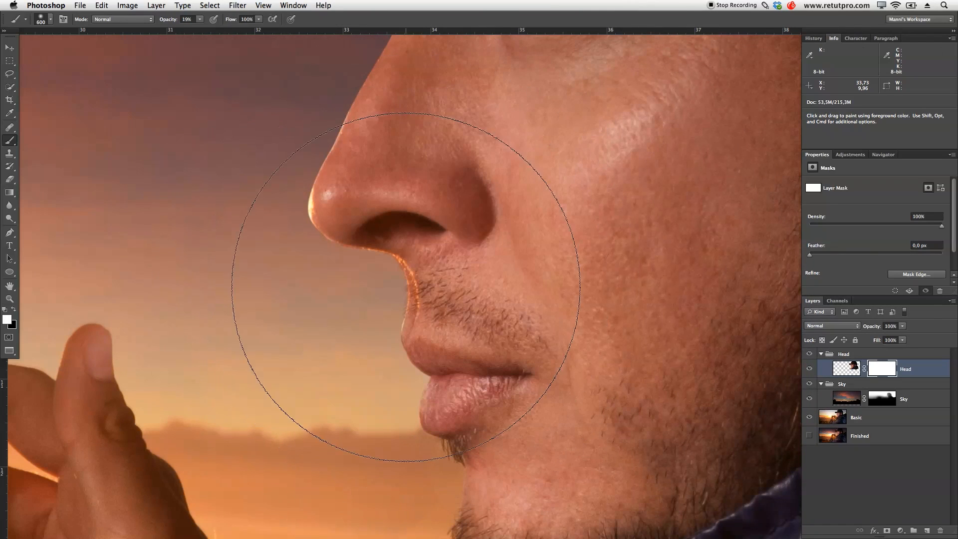
{"action": "key", "text": "bracketleft"}
{"action": "key", "text": "bracketleft"}
{"action": "key", "text": "bracketleft"}
{"action": "key", "text": "bracketleft"}
{"action": "key", "text": "bracketleft"}
{"action": "key", "text": "bracketleft"}
{"action": "key", "text": "bracketleft"}
{"action": "key", "text": "bracketleft"}
{"action": "key", "text": "bracketleft"}
{"action": "key", "text": "bracketleft"}
{"action": "key", "text": "bracketleft"}
{"action": "key", "text": "bracketleft"}
{"action": "key", "text": "bracketleft"}
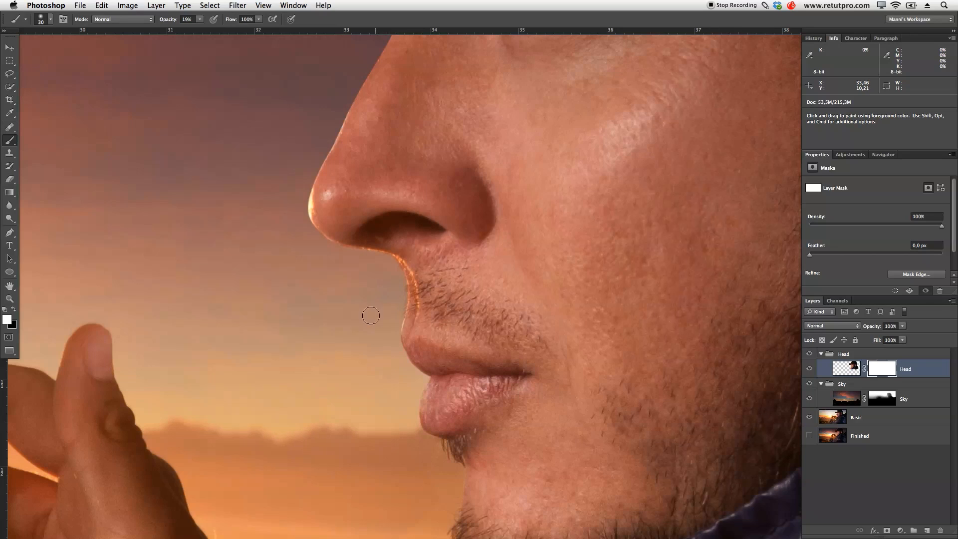
{"action": "left_click_drag", "start_coordinate": [357, 320], "coordinate": [366, 325]}
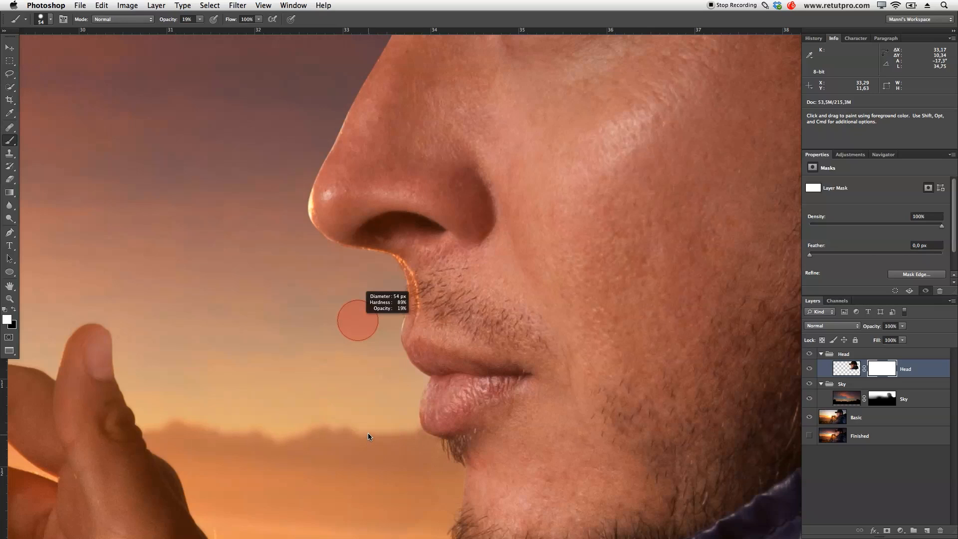
{"action": "left_click_drag", "start_coordinate": [368, 428], "coordinate": [371, 425]}
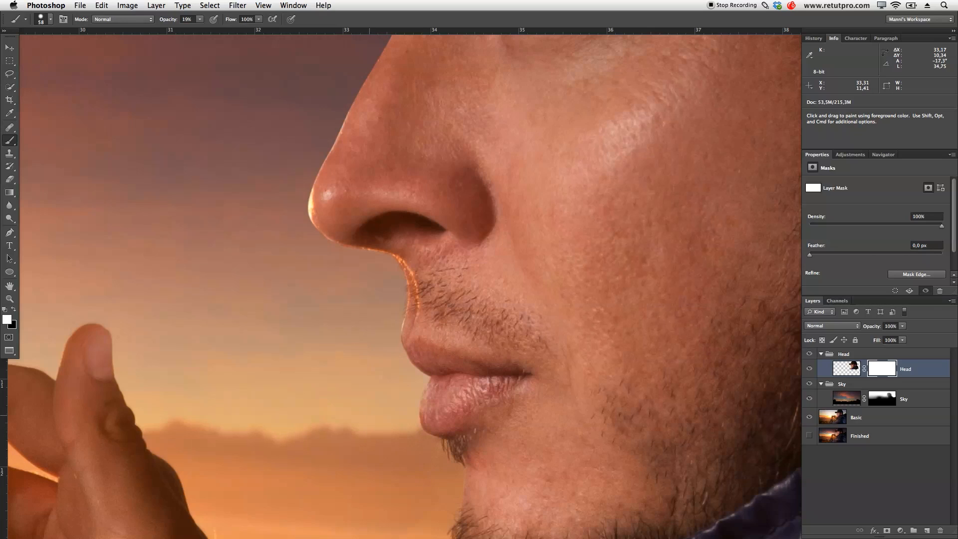
{"action": "key", "text": "bracketleft"}
{"action": "key", "text": "bracketleft"}
{"action": "key", "text": "x"}
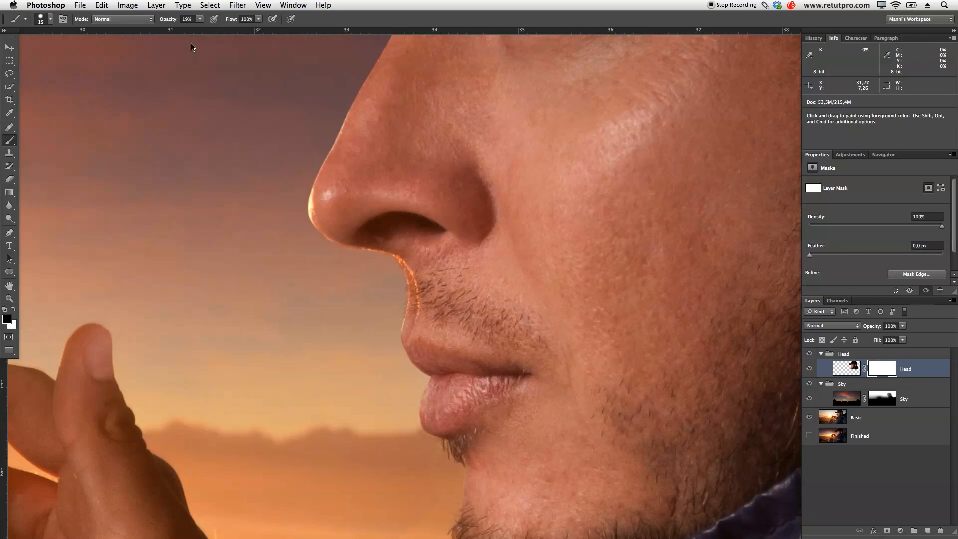
{"action": "left_click_drag", "start_coordinate": [174, 21], "coordinate": [255, 31]}
- Clean the face outline on the Head mask by painting black along the nose edge up to the brow and cap corner
{"action": "left_click", "coordinate": [349, 240], "text": "super"}
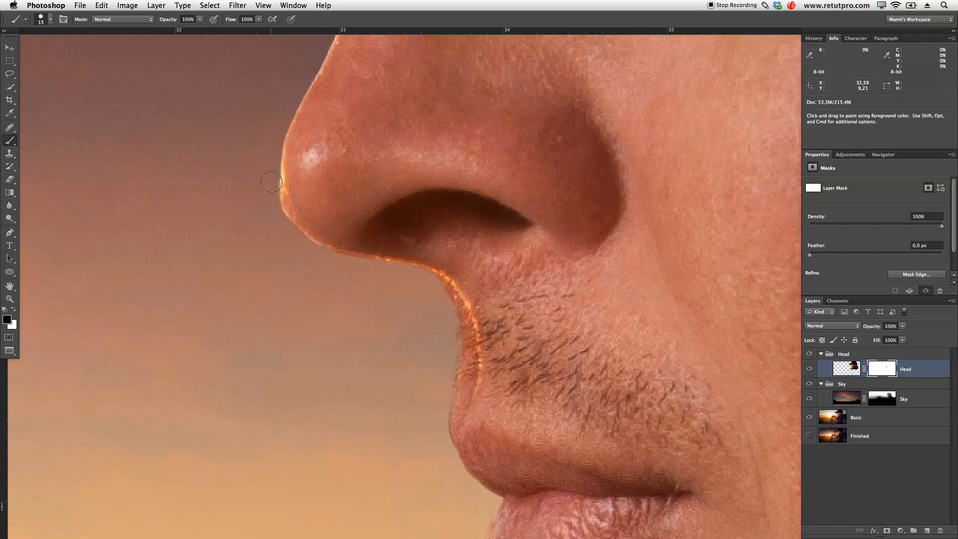
{"action": "mouse_move", "coordinate": [275, 199]}
{"action": "left_mouse_down"}
{"action": "mouse_move", "coordinate": [318, 253]}
{"action": "mouse_move", "coordinate": [351, 266]}
{"action": "left_mouse_up"}
{"action": "key", "text": "x"}
{"action": "key", "text": "x"}
{"action": "left_click_drag", "start_coordinate": [414, 154], "coordinate": [414, 419]}
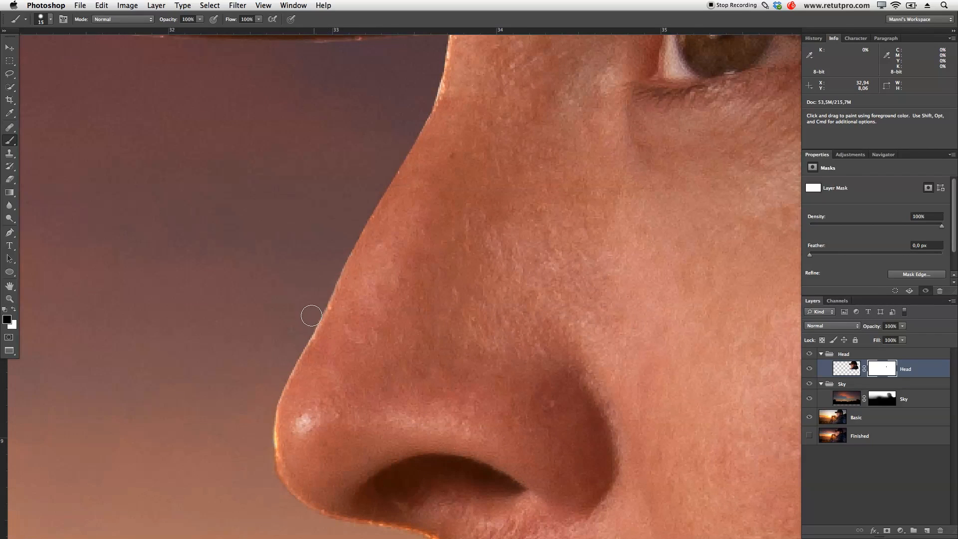
{"action": "mouse_move", "coordinate": [303, 332]}
{"action": "left_mouse_down"}
{"action": "mouse_move", "coordinate": [328, 319]}
{"action": "mouse_move", "coordinate": [318, 336]}
{"action": "mouse_move", "coordinate": [328, 279]}
{"action": "left_mouse_up"}
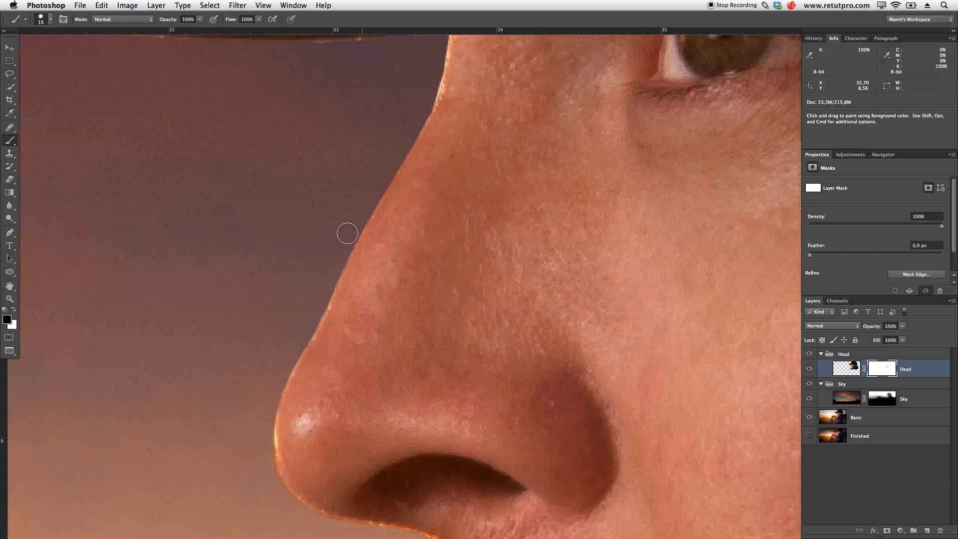
{"action": "mouse_move", "coordinate": [543, 119]}
{"action": "left_mouse_down"}
{"action": "mouse_move", "coordinate": [533, 236]}
{"action": "mouse_move", "coordinate": [503, 354]}
{"action": "left_mouse_up"}
{"action": "mouse_move", "coordinate": [367, 301]}
{"action": "left_mouse_down"}
{"action": "mouse_move", "coordinate": [355, 356]}
{"action": "mouse_move", "coordinate": [373, 289]}
{"action": "mouse_move", "coordinate": [350, 363]}
{"action": "left_mouse_up"}
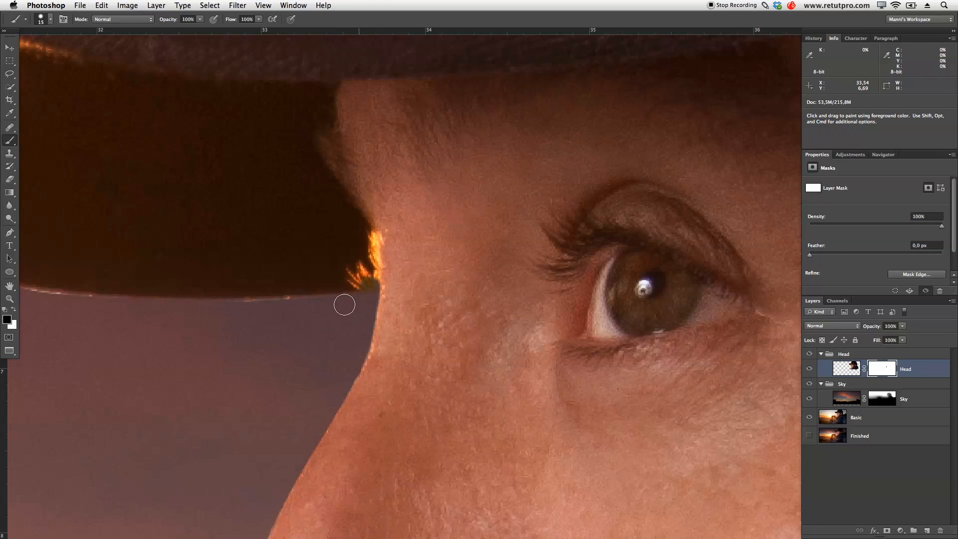
{"action": "key", "text": "x"}
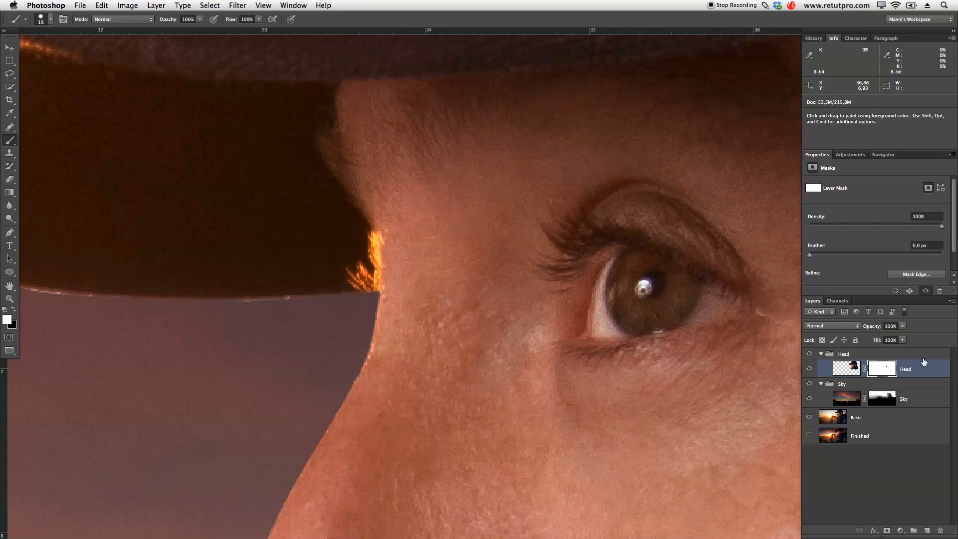
- Target the Head layer's image and set up the Clone Stamp to sample the Current Layer
{"action": "left_click", "coordinate": [846, 369]}
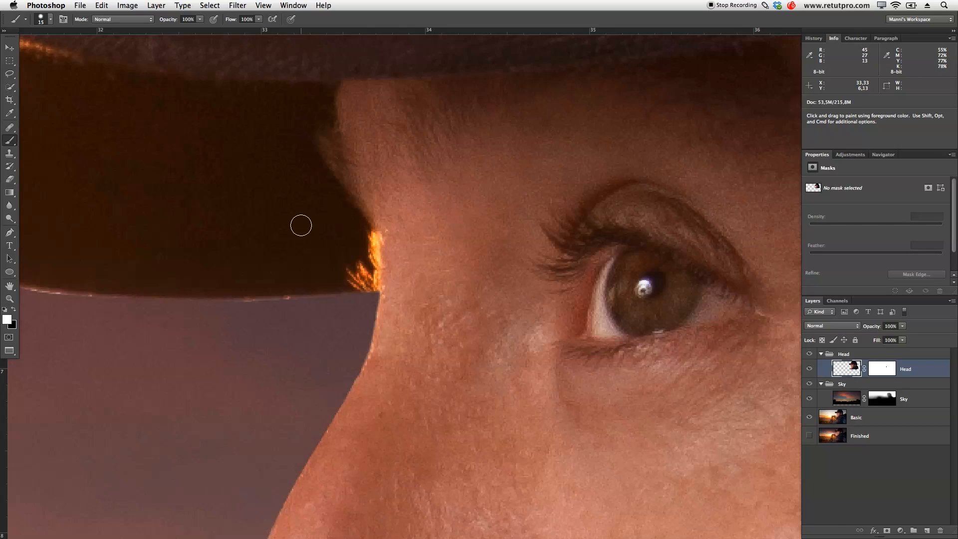
{"action": "left_click", "coordinate": [9, 153]}
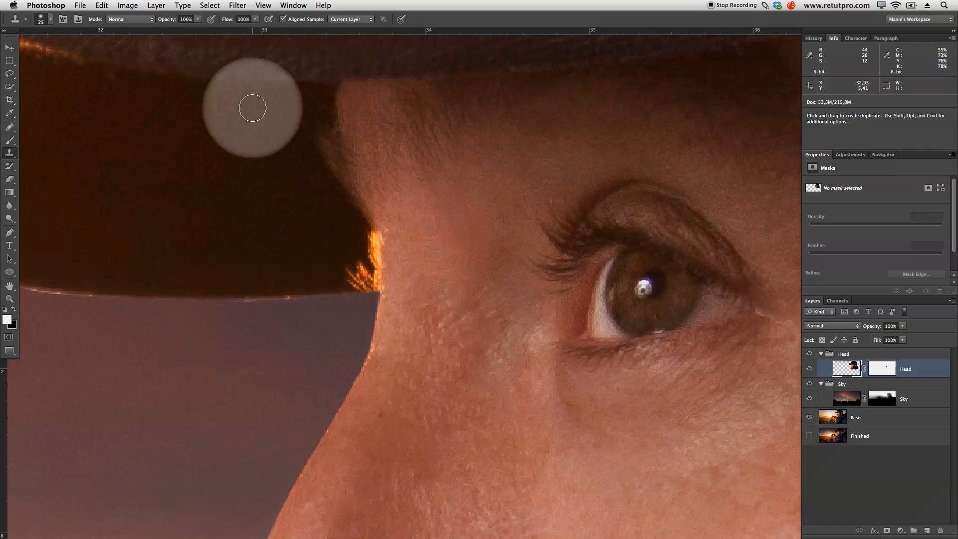
{"action": "left_click", "coordinate": [351, 20]}
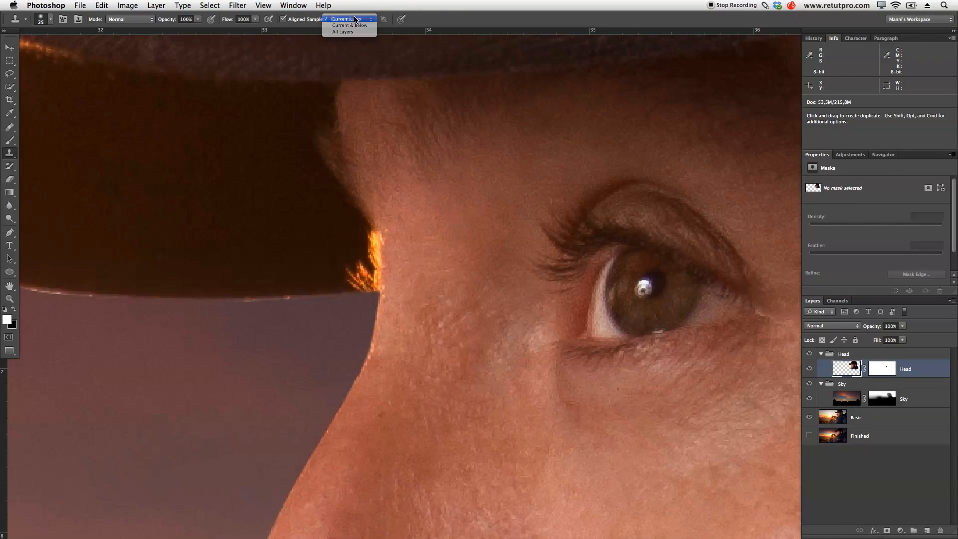
{"action": "left_click", "coordinate": [349, 19]}
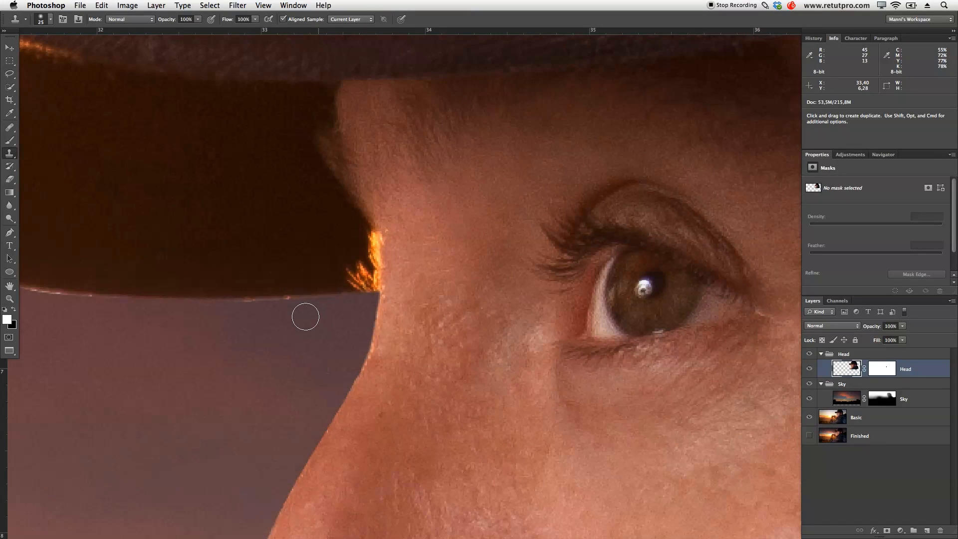
- Clone the dark underside of the cap over the glowing orange brow hairs with a brush of about 20 px
{"action": "left_click", "coordinate": [338, 268], "text": "alt"}
{"action": "mouse_move", "coordinate": [353, 269]}
{"action": "left_mouse_down"}
{"action": "mouse_move", "coordinate": [362, 265]}
{"action": "mouse_move", "coordinate": [318, 261]}
{"action": "mouse_move", "coordinate": [311, 286]}
{"action": "mouse_move", "coordinate": [302, 259]}
{"action": "left_mouse_up"}
{"action": "key", "text": "bracketleft"}
{"action": "key", "text": "bracketleft"}
{"action": "key", "text": "bracketleft"}
{"action": "key", "text": "bracketright"}
{"action": "key", "text": "bracketright"}
{"action": "key", "text": "bracketright"}
{"action": "left_click", "coordinate": [327, 267], "text": "alt"}
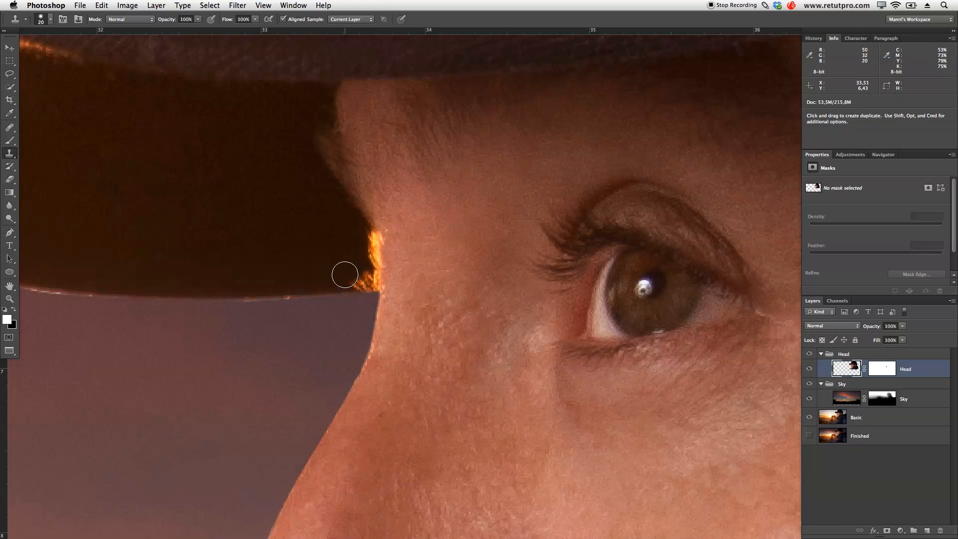
{"action": "mouse_move", "coordinate": [350, 275]}
{"action": "left_mouse_down"}
{"action": "mouse_move", "coordinate": [365, 244]}
{"action": "mouse_move", "coordinate": [352, 257]}
{"action": "mouse_move", "coordinate": [364, 239]}
{"action": "mouse_move", "coordinate": [367, 268]}
{"action": "left_mouse_up"}
{"action": "left_click", "coordinate": [350, 255], "text": "alt"}
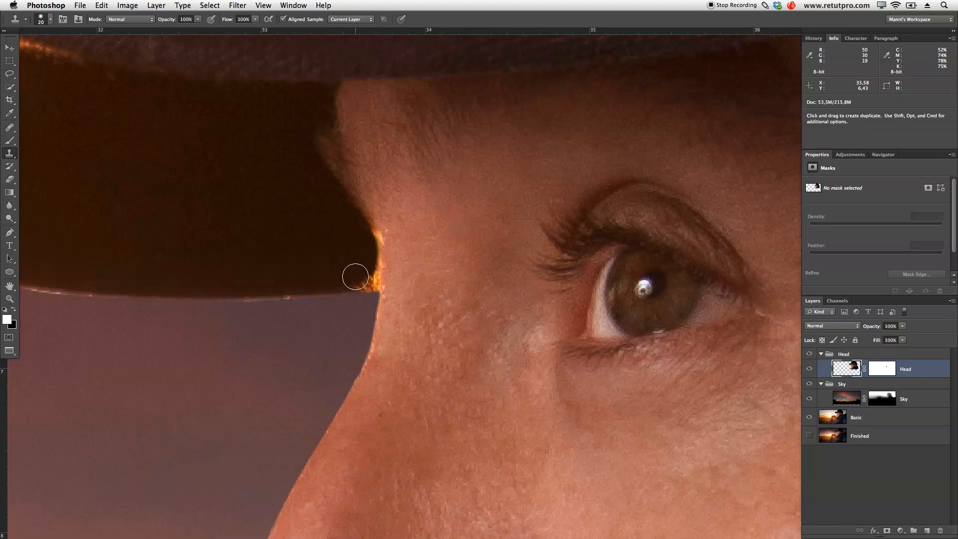
{"action": "left_click", "coordinate": [355, 275], "text": "alt"}
{"action": "left_click_drag", "start_coordinate": [371, 275], "coordinate": [367, 240]}
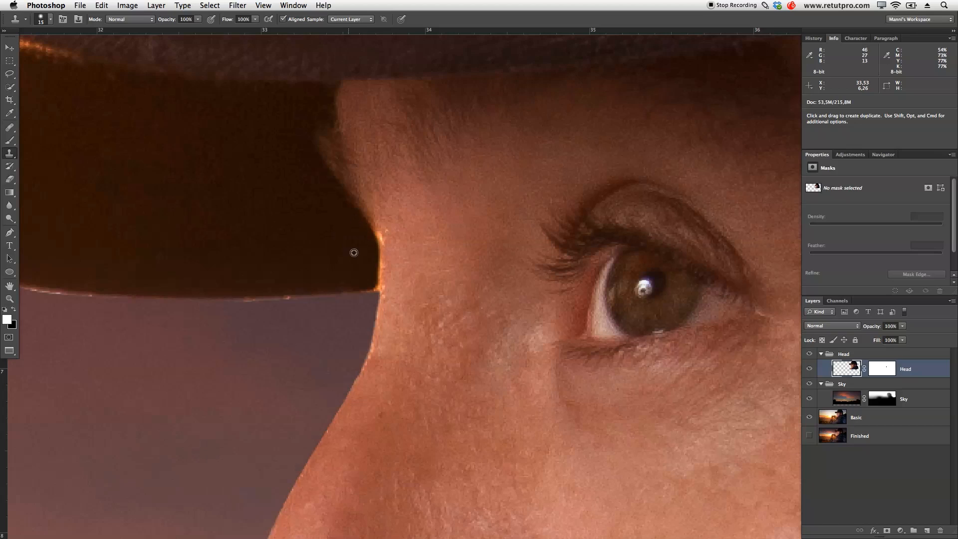
- Clone away the remaining orange glow along the brow edge and cap corner, reducing the brush to 7 px
{"action": "left_click", "coordinate": [331, 245], "text": "alt"}
{"action": "left_click_drag", "start_coordinate": [369, 241], "coordinate": [370, 273]}
{"action": "left_click_drag", "start_coordinate": [377, 244], "coordinate": [366, 224]}
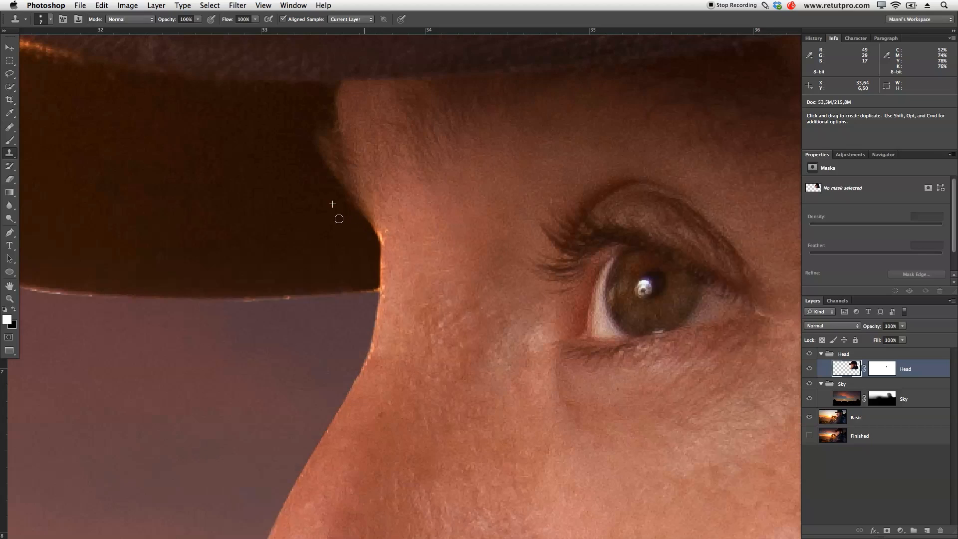
{"action": "left_click", "coordinate": [349, 265], "text": "alt"}
{"action": "left_click", "coordinate": [357, 305], "text": "alt"}
{"action": "left_click_drag", "start_coordinate": [364, 295], "coordinate": [376, 291]}
{"action": "left_click", "coordinate": [357, 282], "text": "alt"}
{"action": "left_click_drag", "start_coordinate": [377, 289], "coordinate": [502, 312]}
- Target the Head layer's mask and paint black with a smaller brush along the cap brim's lower edge beside the face
{"action": "left_click", "coordinate": [883, 369]}
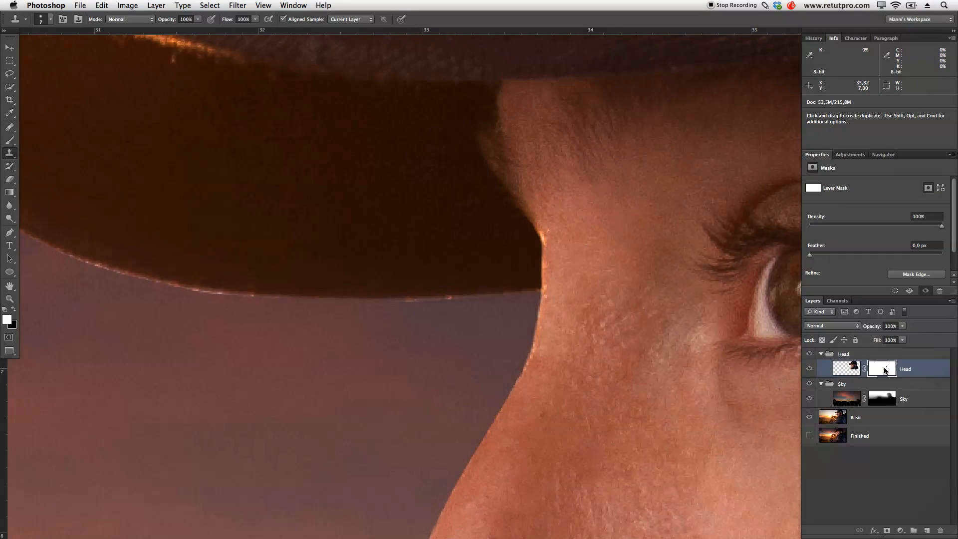
{"action": "key", "text": "b"}
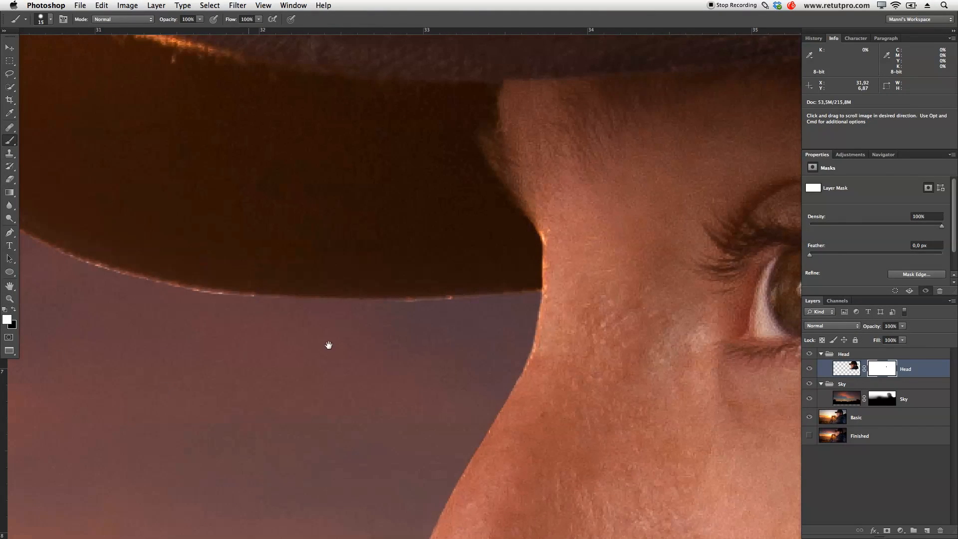
{"action": "left_click_drag", "start_coordinate": [249, 345], "coordinate": [333, 345]}
{"action": "key", "text": "x"}
{"action": "key", "text": "bracketleft"}
{"action": "key", "text": "bracketleft"}
{"action": "left_click_drag", "start_coordinate": [451, 306], "coordinate": [581, 300]}
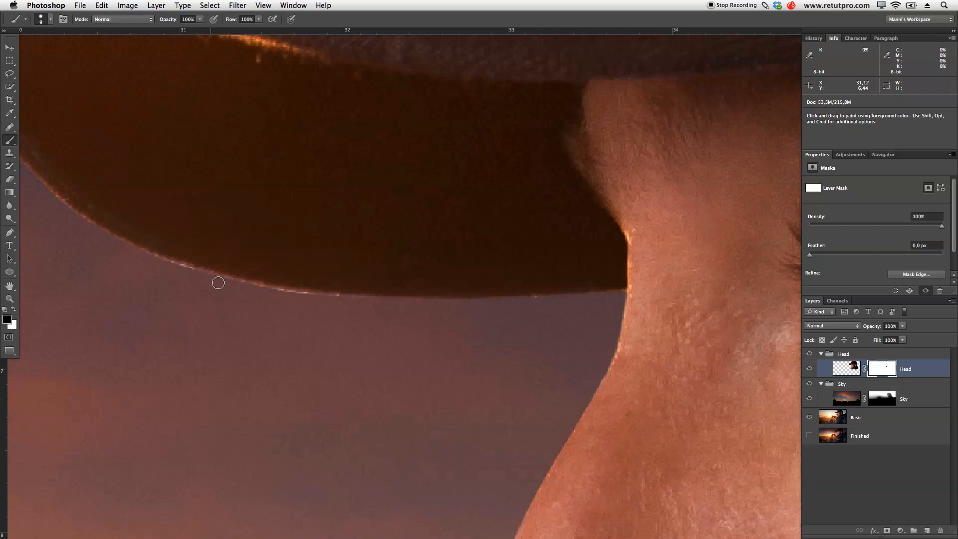
{"action": "left_click_drag", "start_coordinate": [246, 288], "coordinate": [343, 302]}
- Paint black on the Head mask along the brim's curved front edge, from its underside up to the tip
{"action": "left_click_drag", "start_coordinate": [373, 331], "coordinate": [458, 319]}
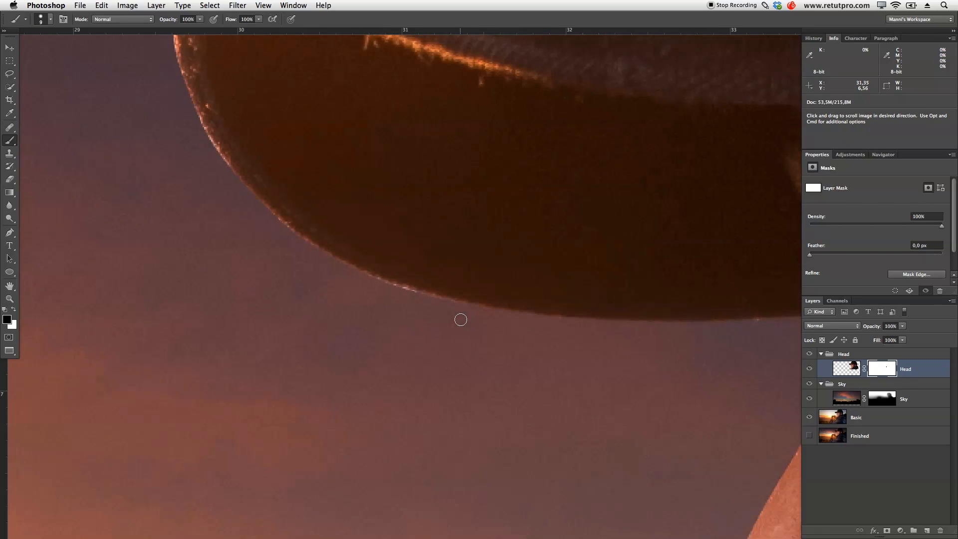
{"action": "left_click_drag", "start_coordinate": [355, 274], "coordinate": [454, 308]}
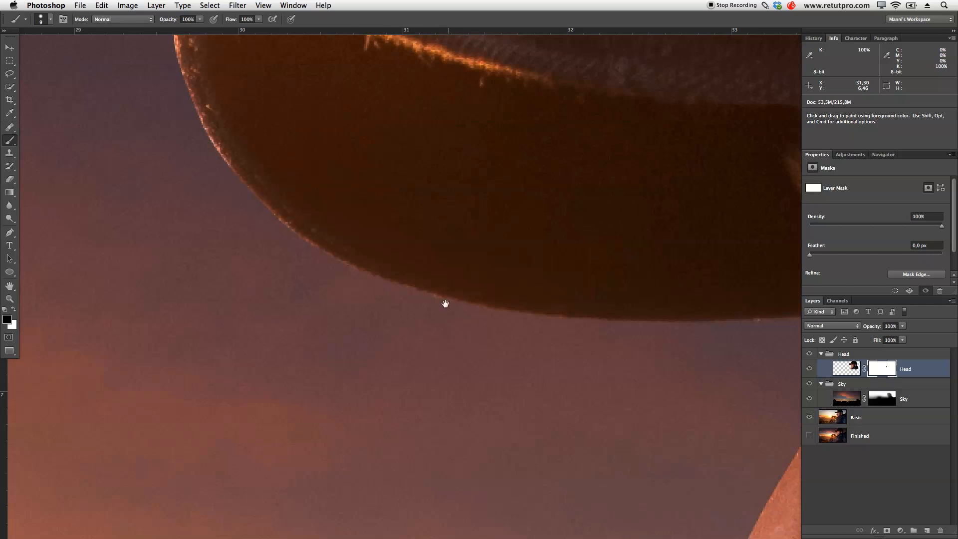
{"action": "left_click_drag", "start_coordinate": [302, 211], "coordinate": [291, 220]}
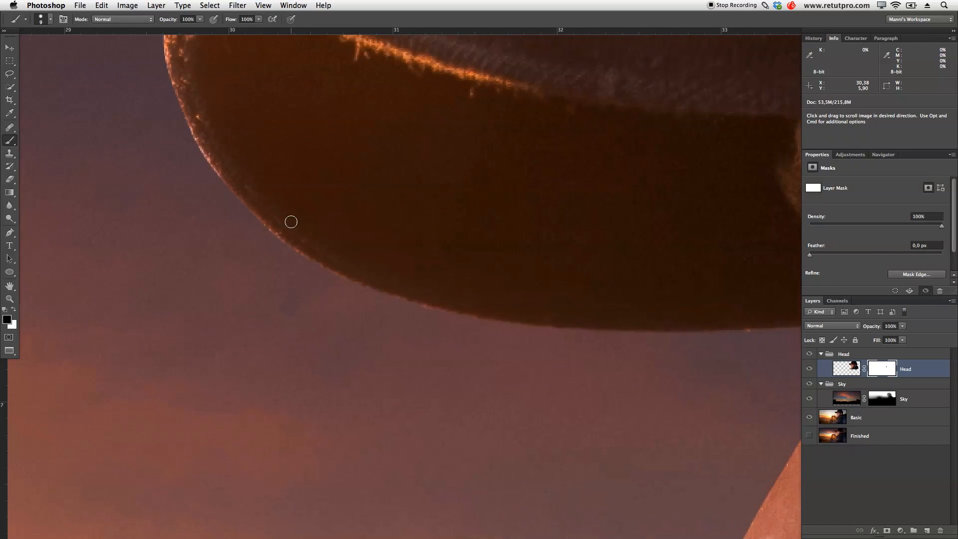
{"action": "mouse_move", "coordinate": [186, 130]}
{"action": "left_mouse_down"}
{"action": "mouse_move", "coordinate": [226, 192]}
{"action": "mouse_move", "coordinate": [294, 257]}
{"action": "left_mouse_up"}
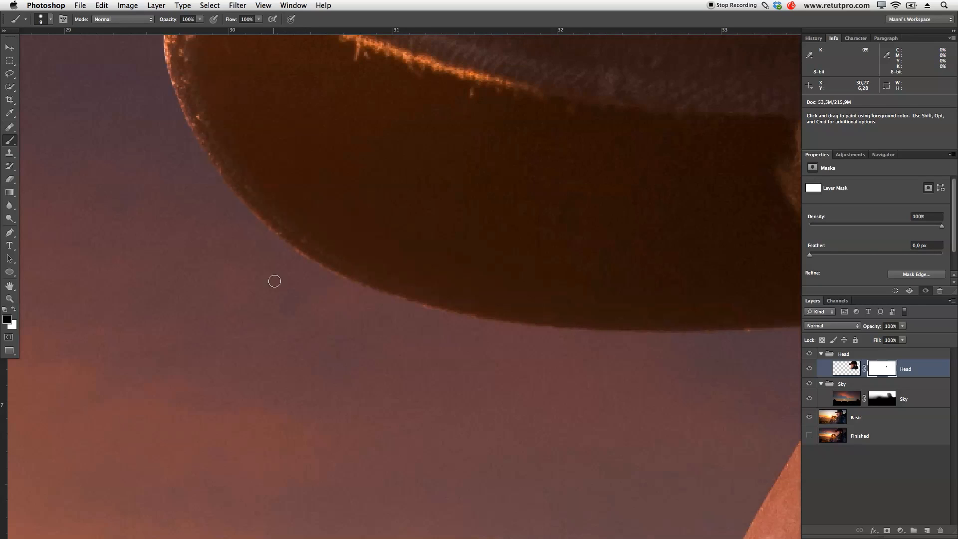
{"action": "mouse_move", "coordinate": [293, 255]}
{"action": "left_mouse_down"}
{"action": "mouse_move", "coordinate": [342, 283]}
{"action": "mouse_move", "coordinate": [331, 346]}
{"action": "mouse_move", "coordinate": [343, 372]}
{"action": "left_mouse_up"}
{"action": "key", "text": "space"}
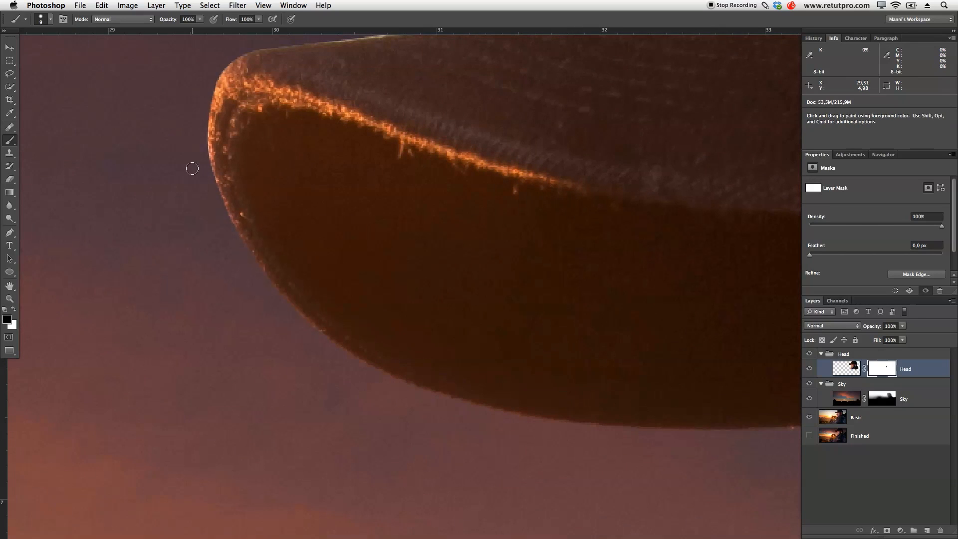
{"action": "left_click_drag", "start_coordinate": [199, 150], "coordinate": [226, 56]}
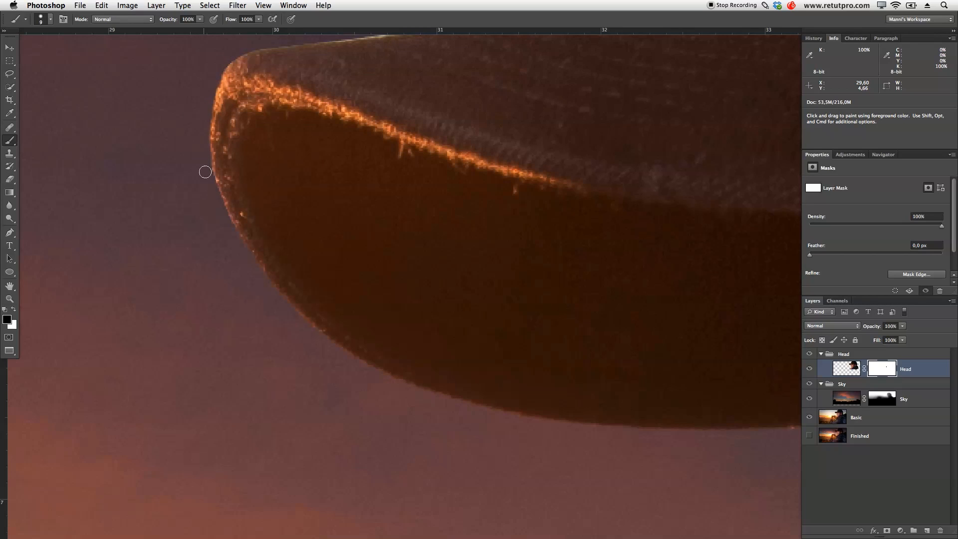
{"action": "left_click_drag", "start_coordinate": [209, 178], "coordinate": [246, 310]}
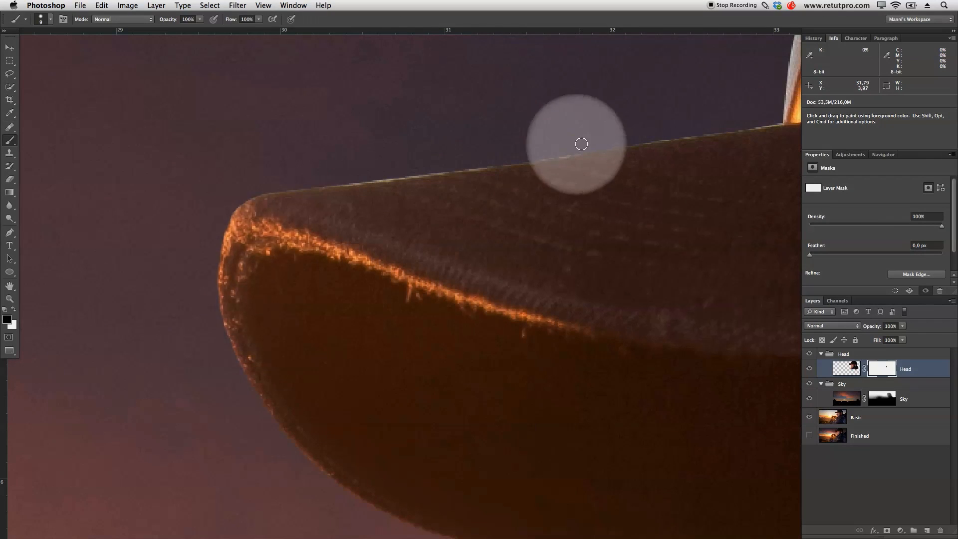
- Remove the light fringe on the brim's upper edge by painting black on the Head mask from the tip towards the sunglasses
{"action": "key", "text": "z"}
{"action": "left_click_drag", "start_coordinate": [676, 286], "coordinate": [525, 270]}
{"action": "left_click", "coordinate": [525, 269]}
{"action": "key", "text": "b"}
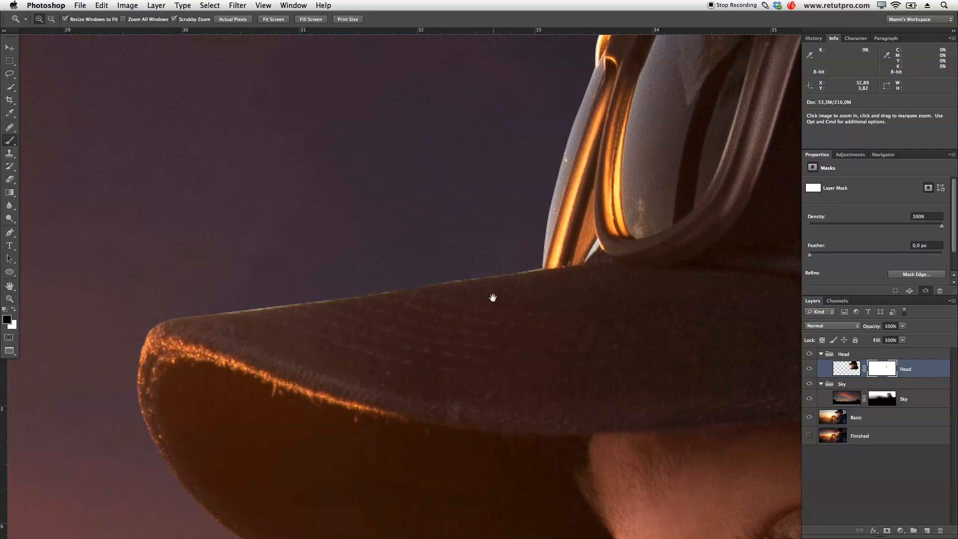
{"action": "left_click_drag", "start_coordinate": [280, 326], "coordinate": [307, 324]}
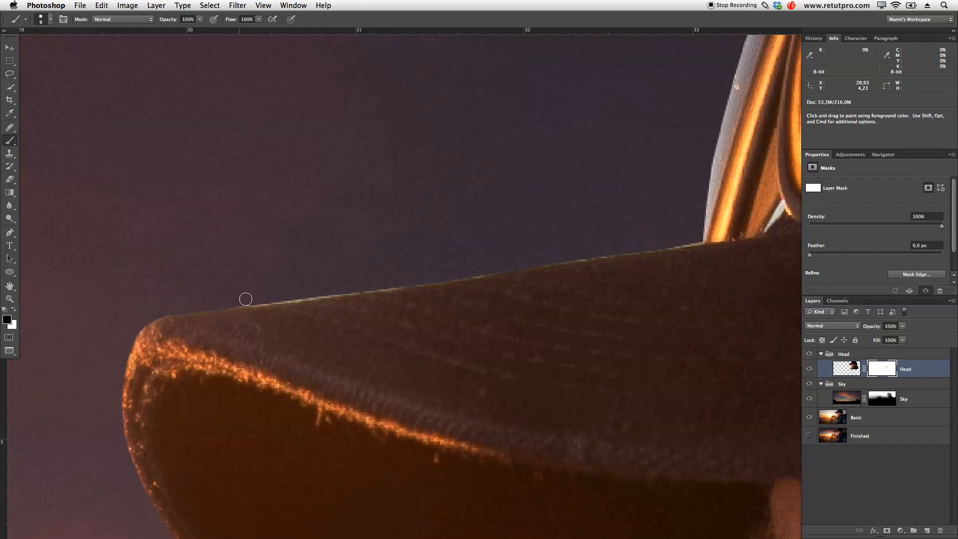
{"action": "mouse_move", "coordinate": [233, 303]}
{"action": "left_mouse_down"}
{"action": "mouse_move", "coordinate": [452, 275]}
{"action": "mouse_move", "coordinate": [417, 279]}
{"action": "left_mouse_up"}
{"action": "key", "text": "space"}
{"action": "left_click_drag", "start_coordinate": [559, 305], "coordinate": [514, 311]}
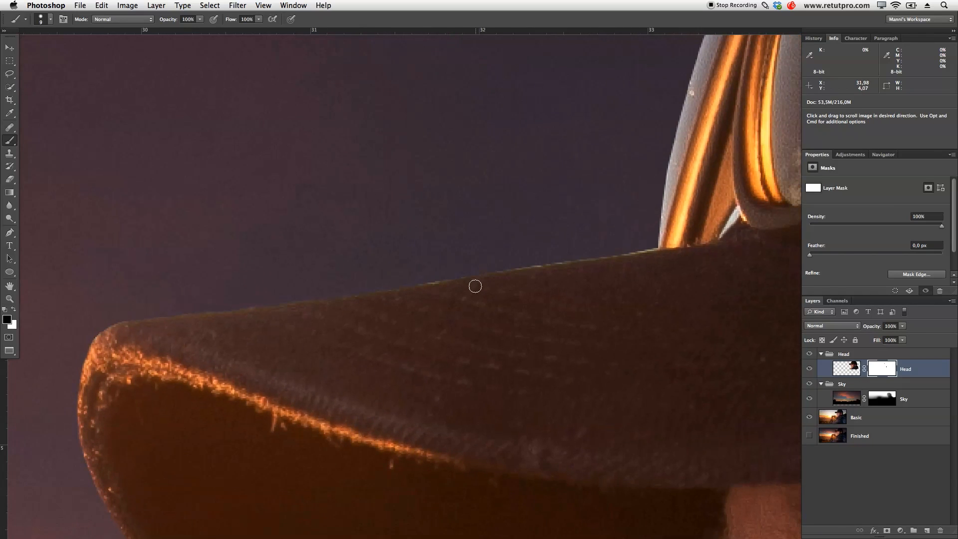
{"action": "left_click_drag", "start_coordinate": [431, 278], "coordinate": [640, 249]}
- Clean the corner where the brim meets the sunglasses with a 4 px brush, and display the edit history
{"action": "key", "text": "space"}
{"action": "left_click_drag", "start_coordinate": [700, 285], "coordinate": [495, 298]}
{"action": "key", "text": "bracketleft"}
{"action": "key", "text": "bracketleft"}
{"action": "key", "text": "bracketleft"}
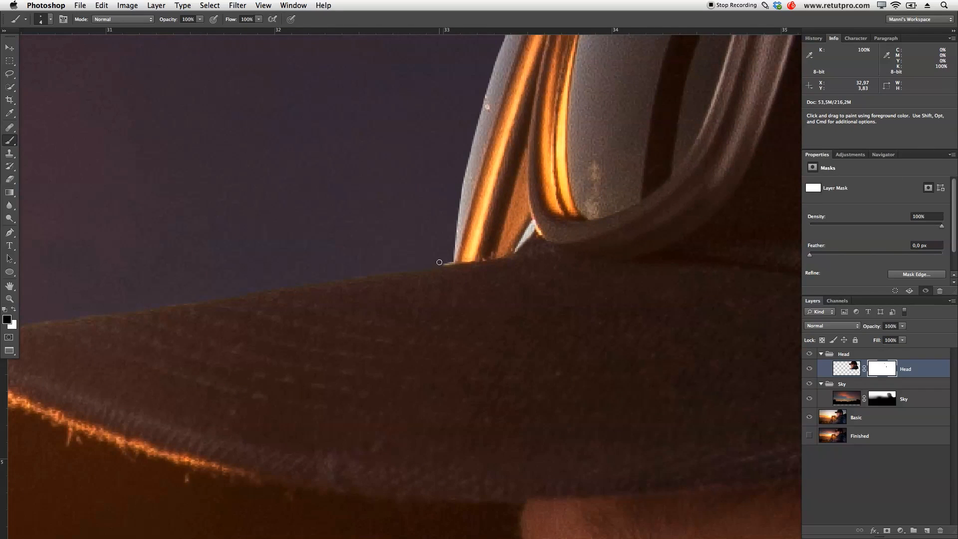
{"action": "left_click_drag", "start_coordinate": [453, 260], "coordinate": [459, 260]}
{"action": "key", "text": "super+z"}
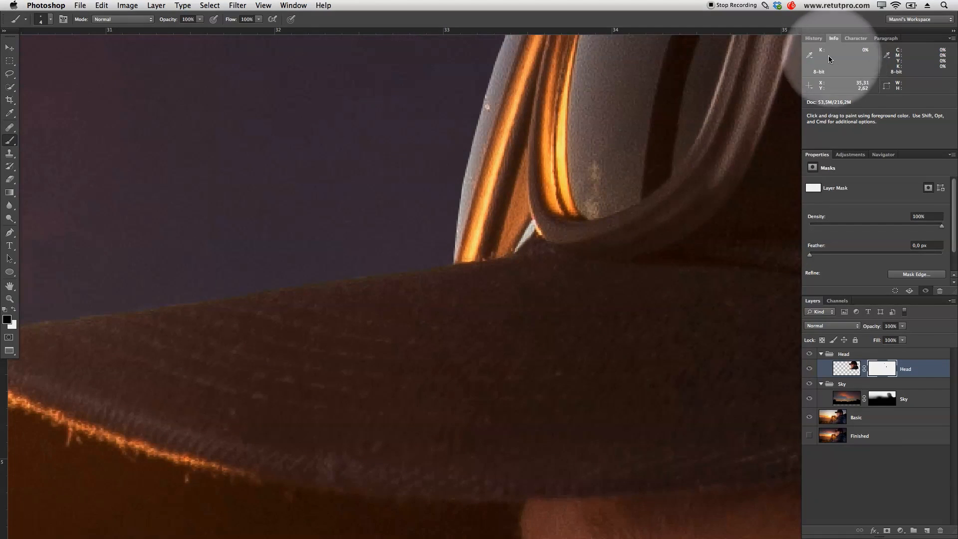
{"action": "left_click", "coordinate": [819, 40]}
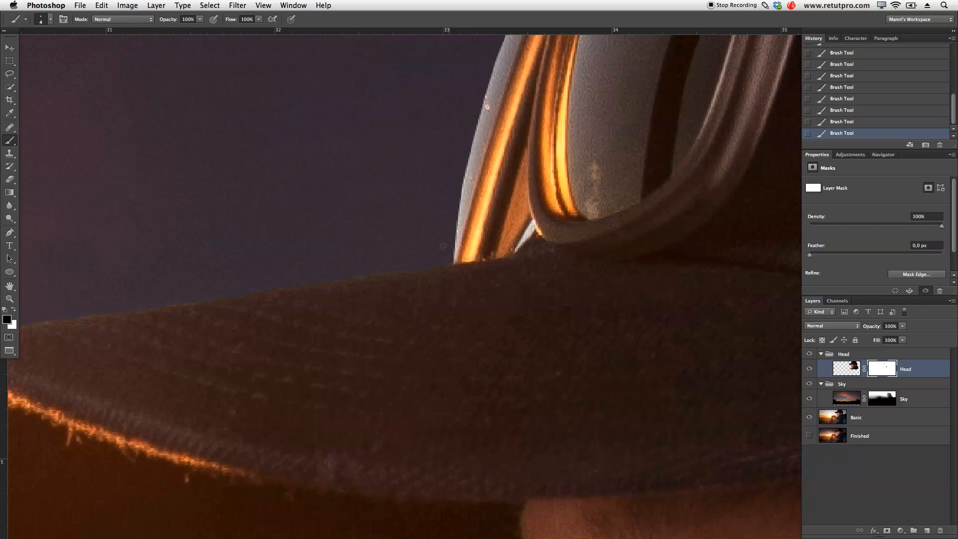
- Paint black on the Head mask along the sunglasses' outer edge and upper frame up to the front of the cap
{"action": "left_click_drag", "start_coordinate": [506, 210], "coordinate": [437, 424]}
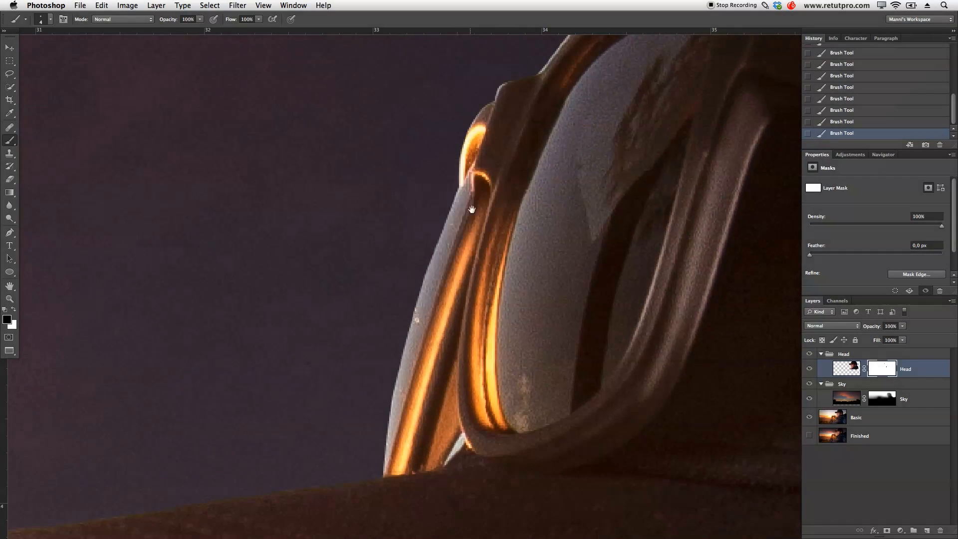
{"action": "left_click_drag", "start_coordinate": [532, 186], "coordinate": [467, 329]}
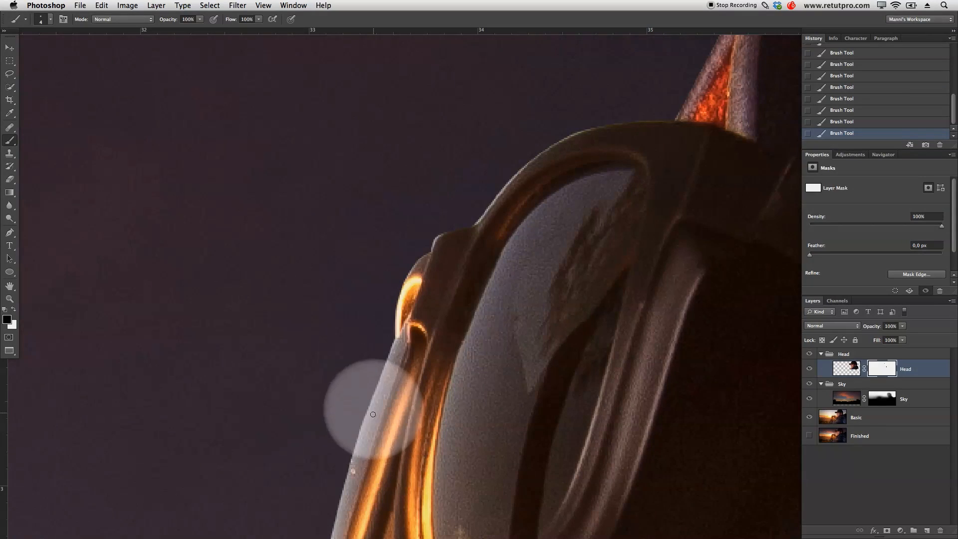
{"action": "mouse_move", "coordinate": [388, 293]}
{"action": "left_mouse_down"}
{"action": "mouse_move", "coordinate": [395, 269]}
{"action": "mouse_move", "coordinate": [473, 195]}
{"action": "mouse_move", "coordinate": [404, 279]}
{"action": "left_mouse_up"}
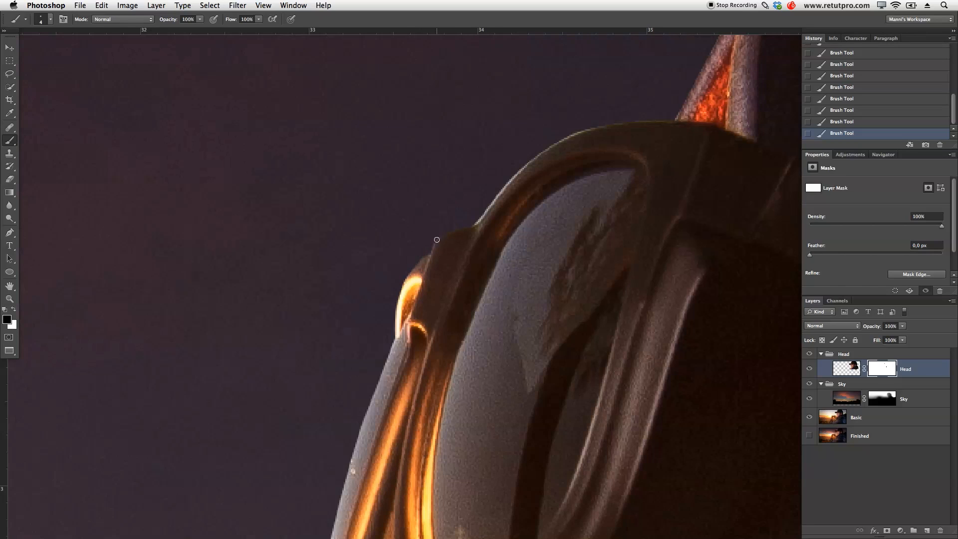
{"action": "mouse_move", "coordinate": [429, 249]}
{"action": "left_mouse_down"}
{"action": "mouse_move", "coordinate": [441, 235]}
{"action": "mouse_move", "coordinate": [409, 257]}
{"action": "left_mouse_up"}
{"action": "left_click_drag", "start_coordinate": [507, 266], "coordinate": [447, 359]}
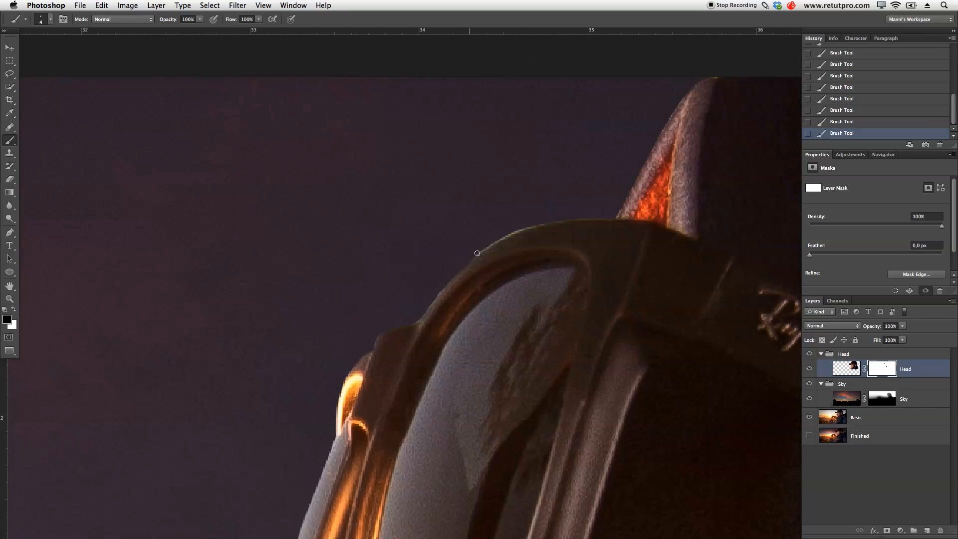
{"action": "left_click_drag", "start_coordinate": [492, 241], "coordinate": [530, 223]}
{"action": "left_click_drag", "start_coordinate": [728, 139], "coordinate": [528, 299]}
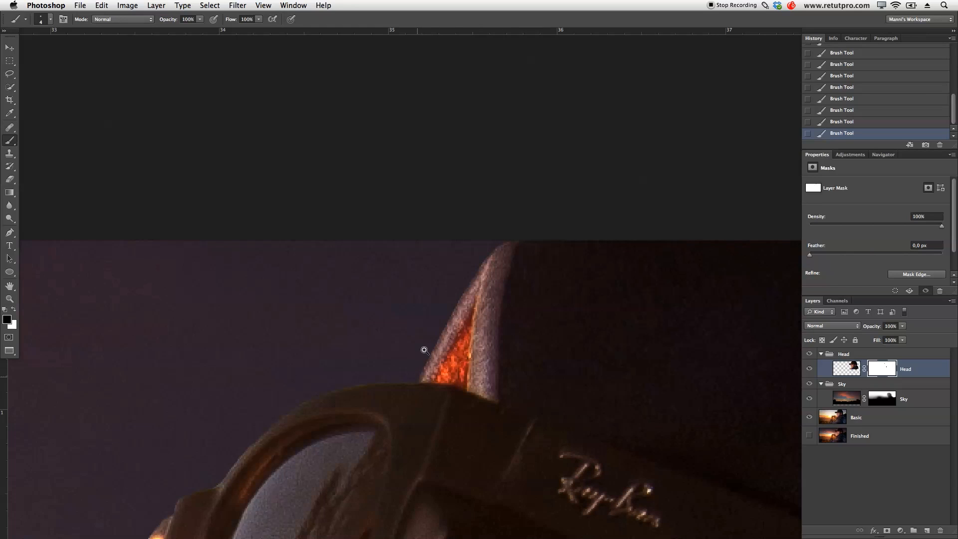
- Clean the rear outline of the mesh cap down towards the neck on the Head mask, enlarging the brush to 7 px
{"action": "key", "text": "z"}
{"action": "left_click_drag", "start_coordinate": [449, 350], "coordinate": [374, 351]}
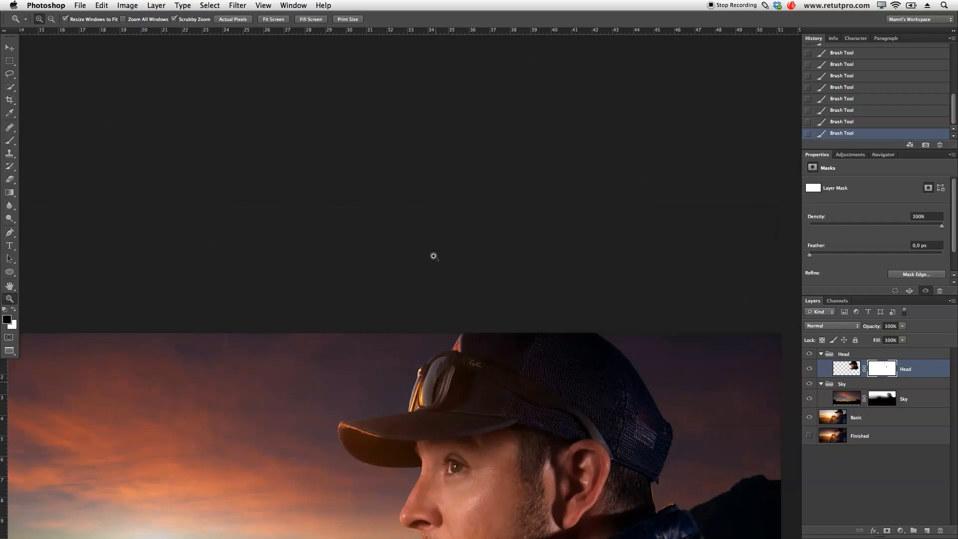
{"action": "scroll", "coordinate": [439, 257], "scroll_direction": "down", "scroll_amount": 4}
{"action": "left_click_drag", "start_coordinate": [668, 298], "coordinate": [727, 319]}
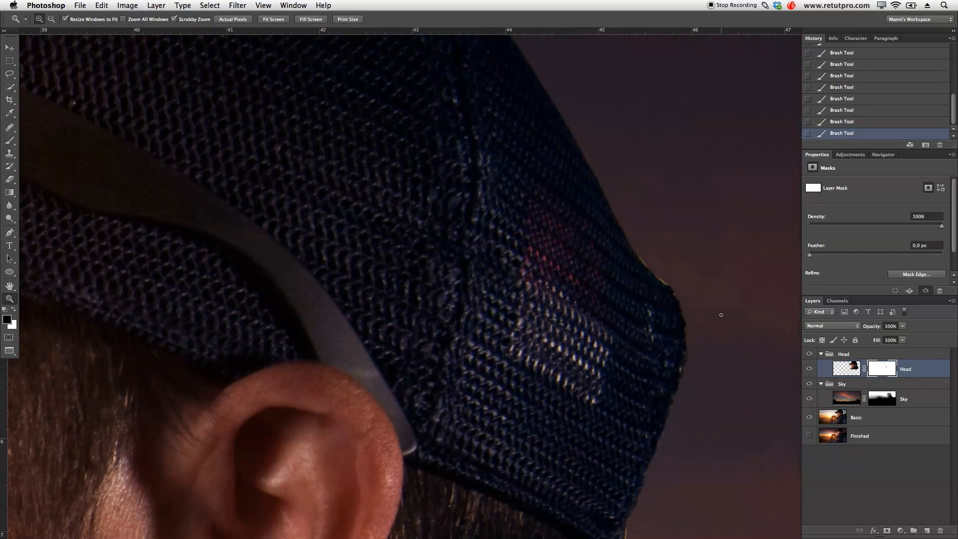
{"action": "key", "text": "b"}
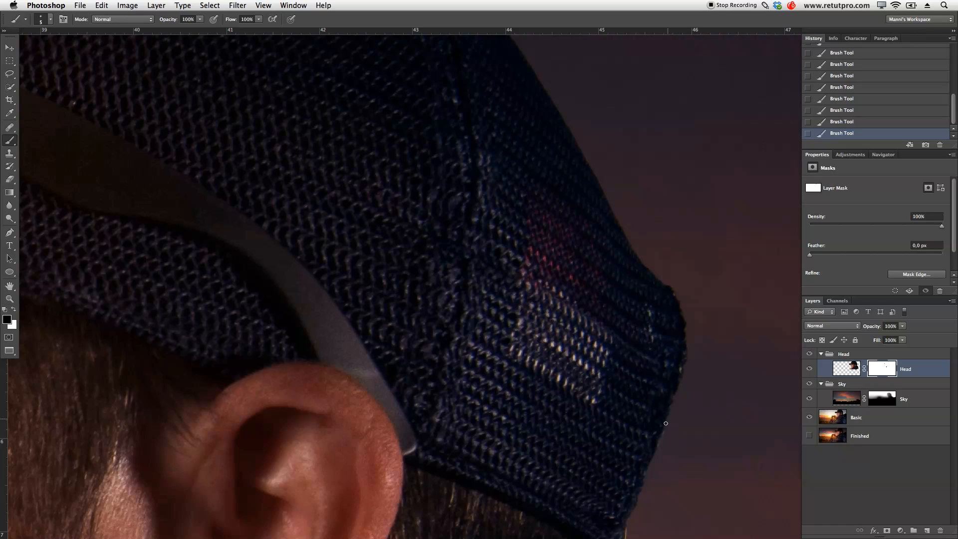
{"action": "mouse_move", "coordinate": [675, 415]}
{"action": "left_mouse_down"}
{"action": "mouse_move", "coordinate": [674, 302]}
{"action": "mouse_move", "coordinate": [619, 228]}
{"action": "left_mouse_up"}
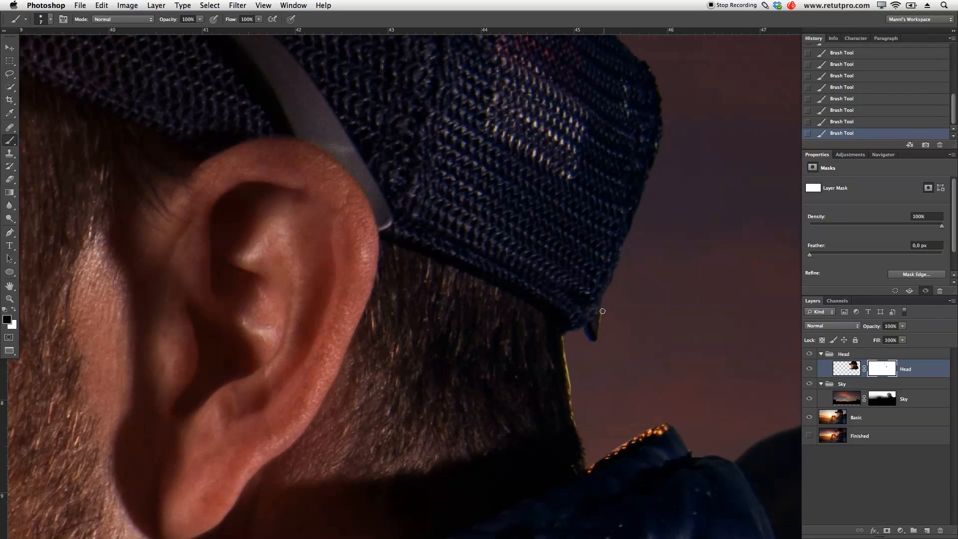
{"action": "key", "text": "bracketright"}
{"action": "key", "text": "bracketright"}
- Clean the Head mask along the cap's upper rear edge up to the crown with a 5 px brush
{"action": "key", "text": "z"}
{"action": "left_click_drag", "start_coordinate": [705, 412], "coordinate": [659, 417]}
{"action": "left_click_drag", "start_coordinate": [628, 214], "coordinate": [674, 209]}
{"action": "left_click_drag", "start_coordinate": [608, 195], "coordinate": [585, 400]}
{"action": "left_click_drag", "start_coordinate": [573, 353], "coordinate": [586, 343]}
{"action": "key", "text": "b"}
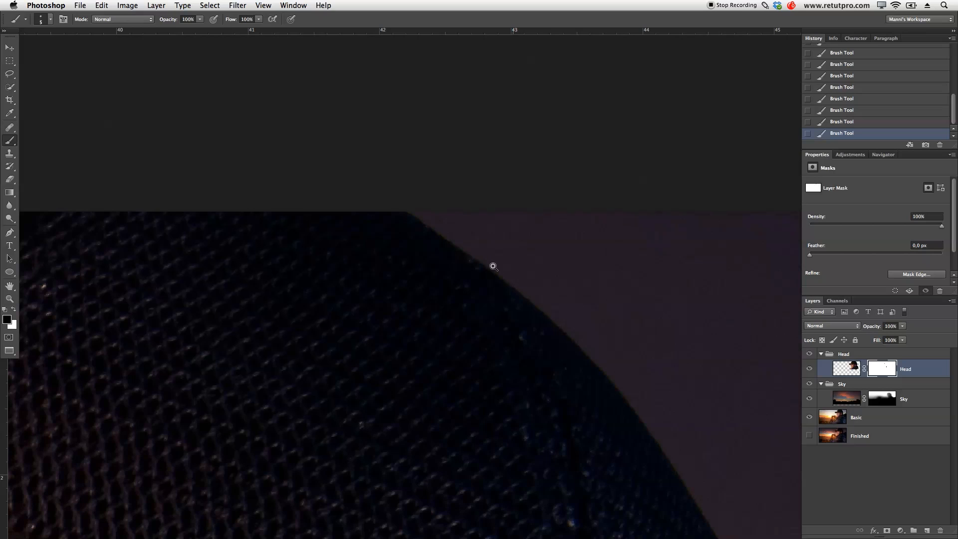
- View the whole image and toggle the Head layer's visibility to compare the result with and without it
{"action": "key", "text": "z"}
{"action": "mouse_move", "coordinate": [505, 262]}
{"action": "left_mouse_down"}
{"action": "mouse_move", "coordinate": [416, 260]}
{"action": "mouse_move", "coordinate": [404, 275]}
{"action": "mouse_move", "coordinate": [514, 166]}
{"action": "left_mouse_up"}
{"action": "left_click_drag", "start_coordinate": [567, 210], "coordinate": [552, 244]}
{"action": "left_click", "coordinate": [810, 370]}
{"action": "left_click", "coordinate": [810, 369]}
{"action": "left_click", "coordinate": [810, 368]}
{"action": "left_click", "coordinate": [809, 368]}
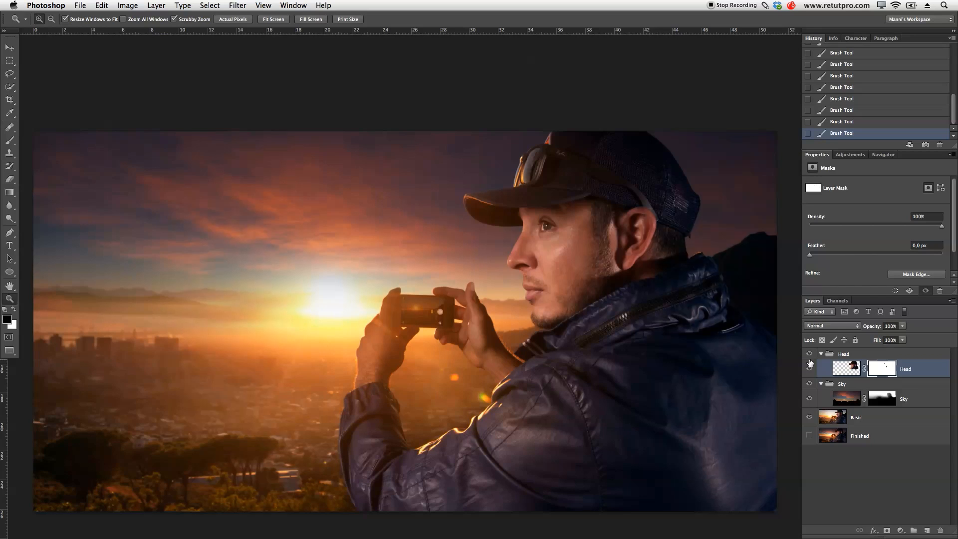
- Add a Curves adjustment above the Sky layer and clip it to that layer
{"action": "key", "text": "x"}
{"action": "left_click", "coordinate": [920, 402]}
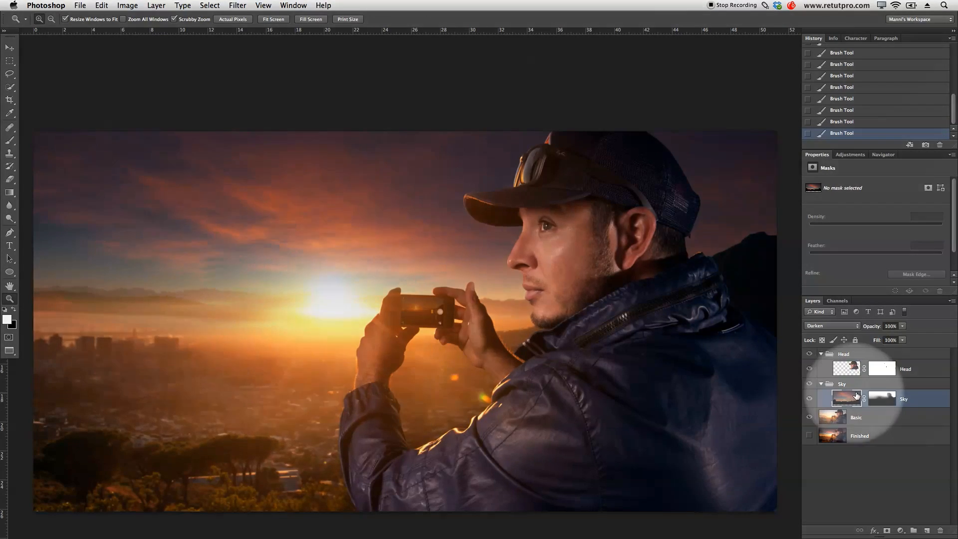
{"action": "left_click", "coordinate": [853, 158]}
{"action": "left_click", "coordinate": [855, 173]}
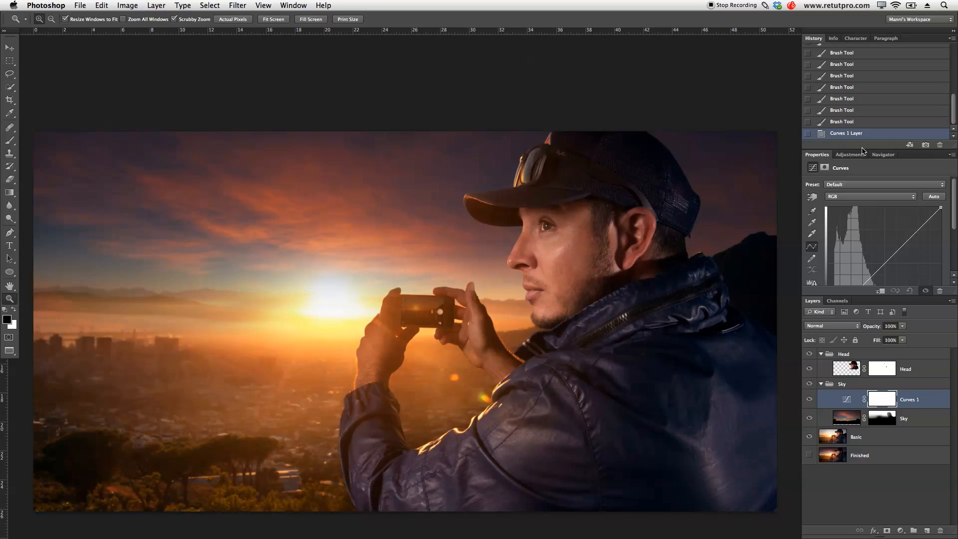
{"action": "left_click_drag", "start_coordinate": [862, 142], "coordinate": [866, 88]}
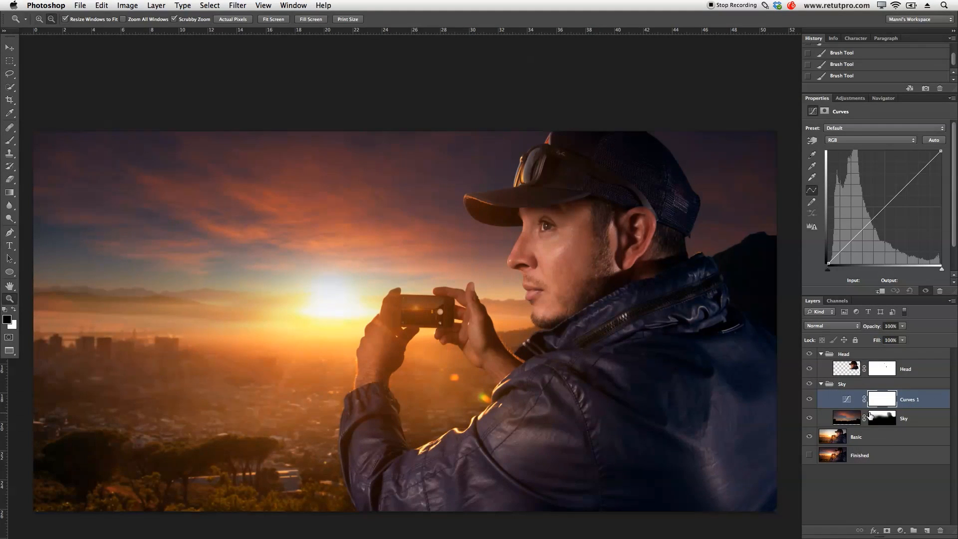
{"action": "left_click", "coordinate": [834, 406], "text": "alt"}
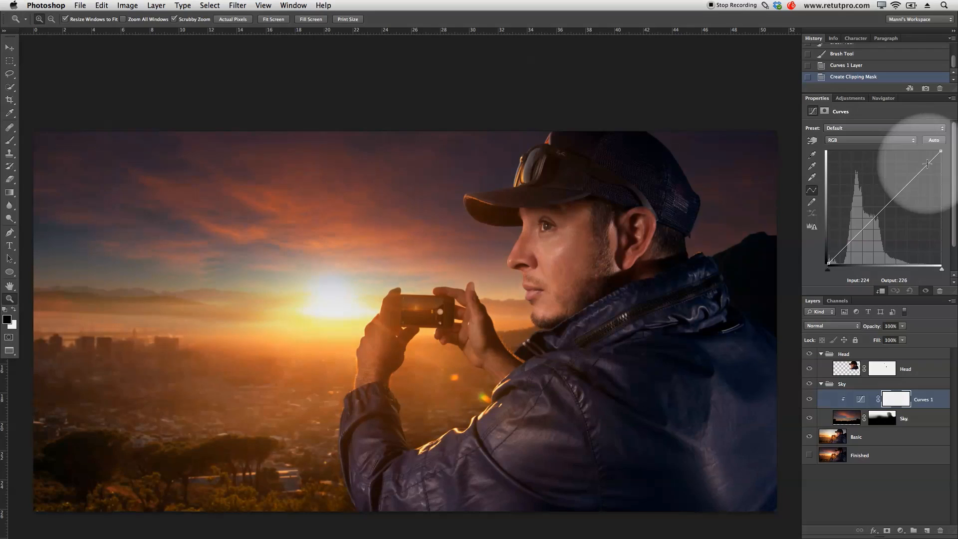
- Darken the sky by bending the RGB curve down with a point at input 49, output 34
{"action": "left_click_drag", "start_coordinate": [924, 166], "coordinate": [856, 249]}
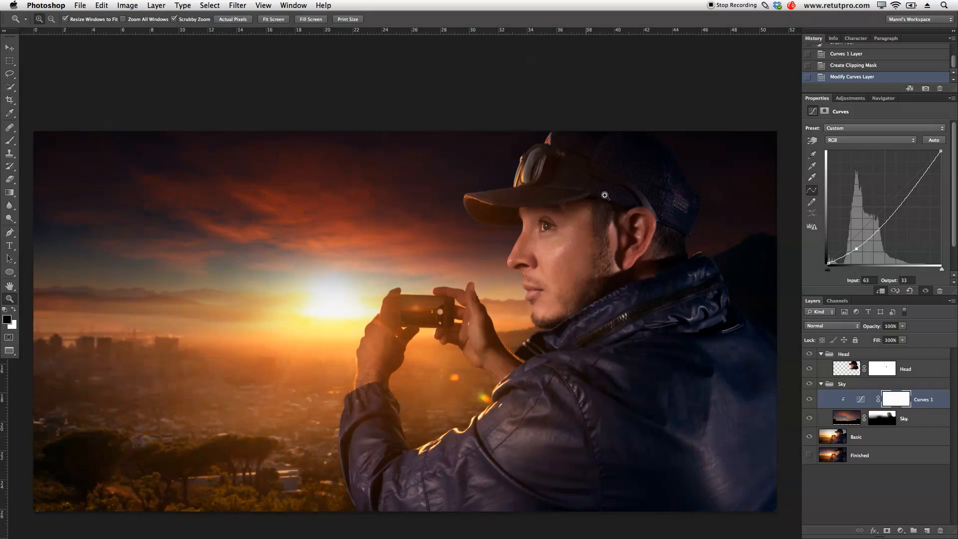
{"action": "left_click_drag", "start_coordinate": [854, 250], "coordinate": [849, 249]}
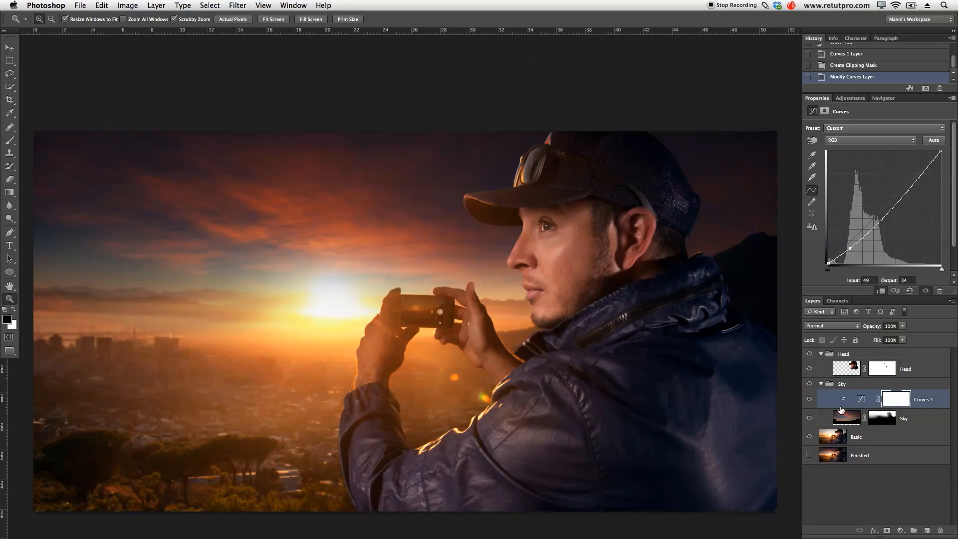
- Compare the sky with and without the Curves adjustment by toggling its visibility in a wider view
{"action": "left_click_drag", "start_coordinate": [533, 278], "coordinate": [522, 280]}
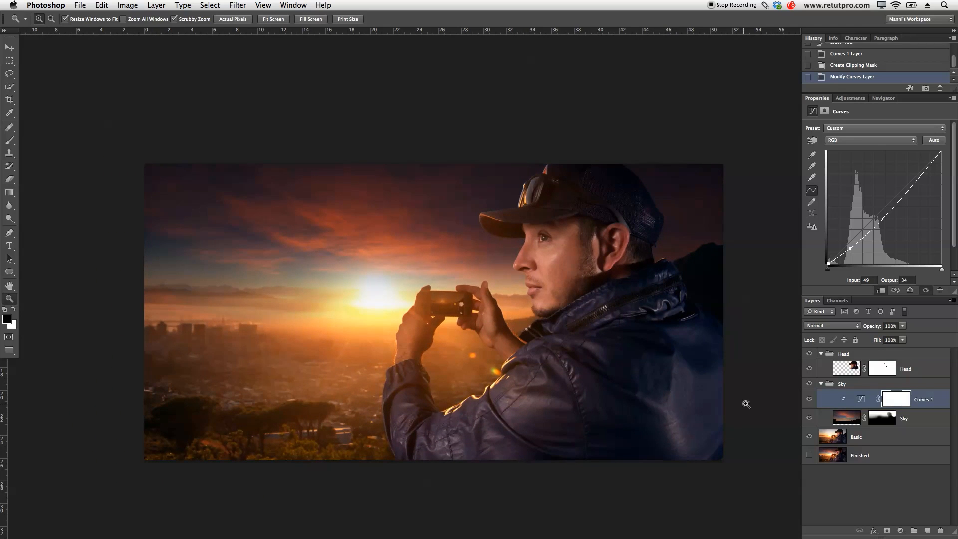
{"action": "left_click", "coordinate": [808, 400]}
{"action": "left_click", "coordinate": [809, 401]}
{"action": "left_click", "coordinate": [809, 401]}
{"action": "left_click", "coordinate": [809, 401]}
- Add a Curves adjustment above the Head layer and clip it to that layer
{"action": "left_click", "coordinate": [854, 372]}
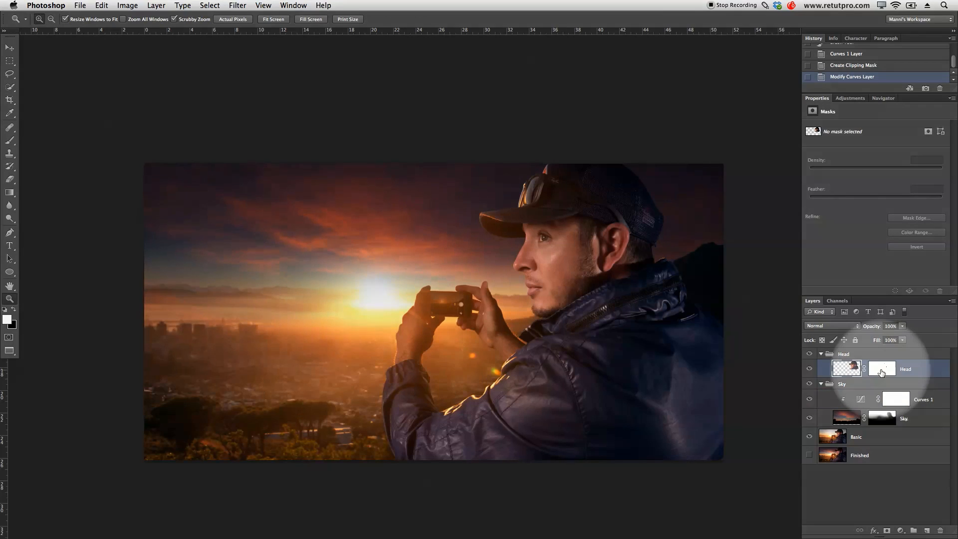
{"action": "left_click", "coordinate": [851, 98]}
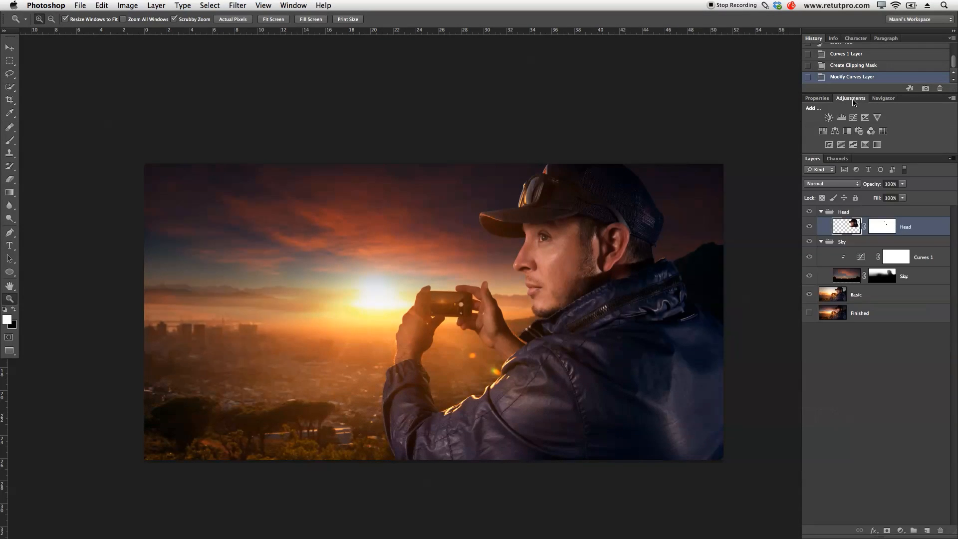
{"action": "left_click", "coordinate": [852, 119]}
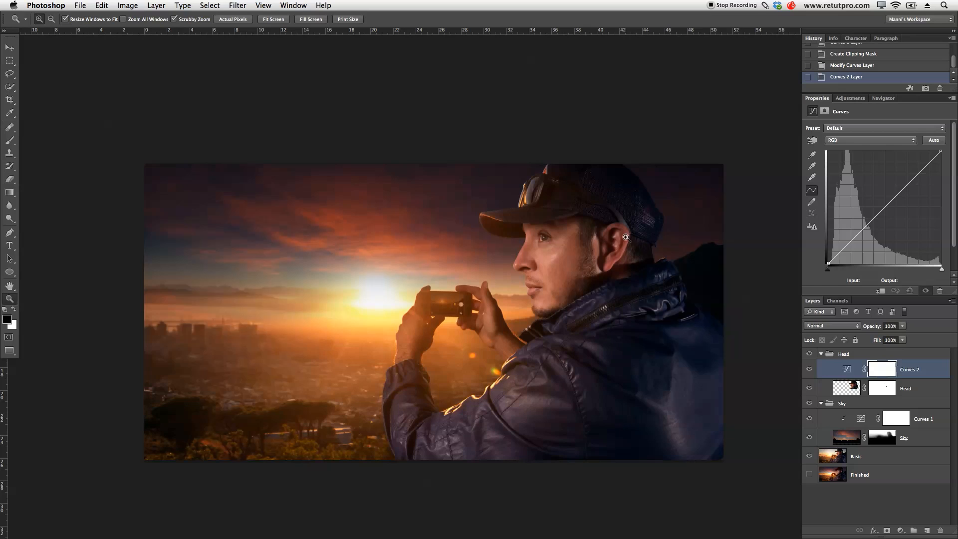
{"action": "key", "text": "alt"}
{"action": "key", "text": "alt"}
{"action": "left_click", "coordinate": [840, 376], "text": "alt"}
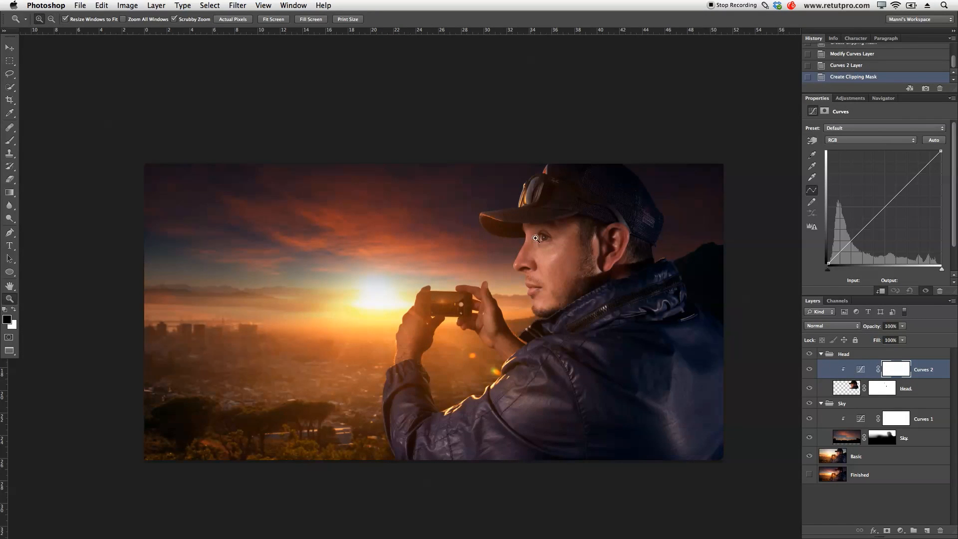
{"action": "key", "text": "F1"}
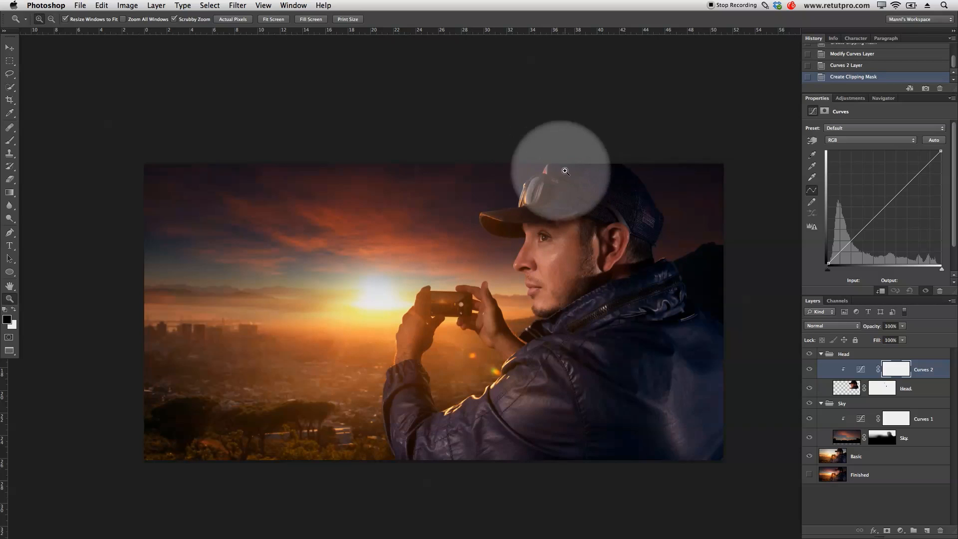
{"action": "key", "text": "F1"}
{"action": "key", "text": "F1"}
{"action": "key", "text": "F1"}
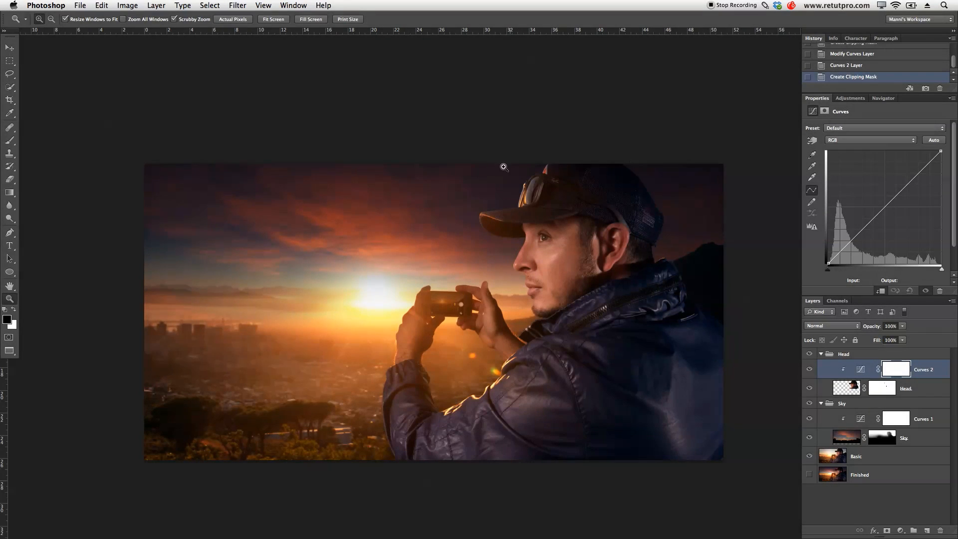
{"action": "key", "text": "F1"}
{"action": "key", "text": "F1"}
{"action": "key", "text": "F1"}
{"action": "key", "text": "F1"}
- Darken the head by bending the RGB curve down in the shadows and adding a midtone point at input 134, output 122
{"action": "left_click", "coordinate": [860, 233]}
{"action": "left_click_drag", "start_coordinate": [859, 238], "coordinate": [854, 246]}
{"action": "left_click_drag", "start_coordinate": [891, 210], "coordinate": [886, 209]}
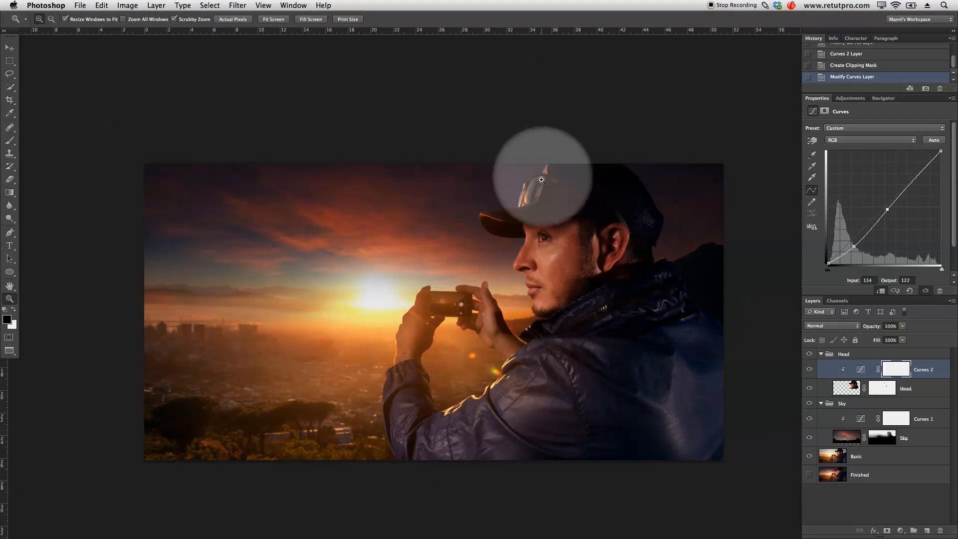
- Toggle the Curves 2 adjustment's visibility to compare the head with and without the darkening
{"action": "left_click", "coordinate": [809, 370]}
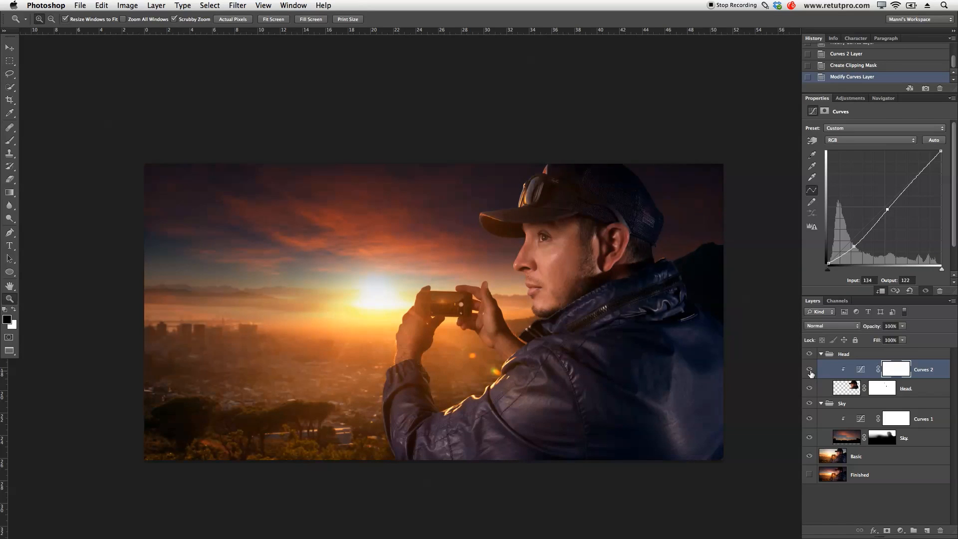
{"action": "left_click", "coordinate": [809, 371]}
{"action": "left_click", "coordinate": [809, 370]}
{"action": "left_click", "coordinate": [810, 371]}
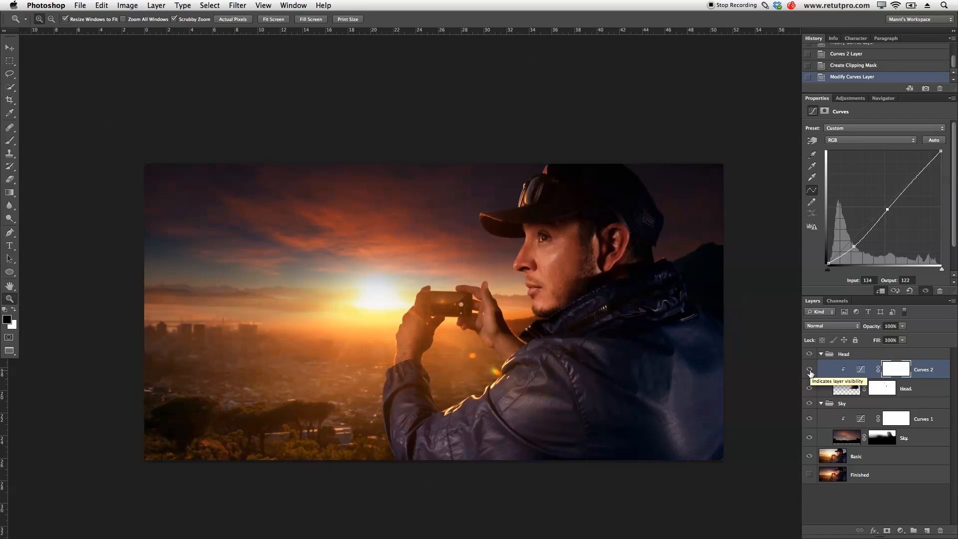
- Invert the Curves 2 mask to black and set up a large soft white brush at 50% opacity
{"action": "left_click", "coordinate": [896, 370]}
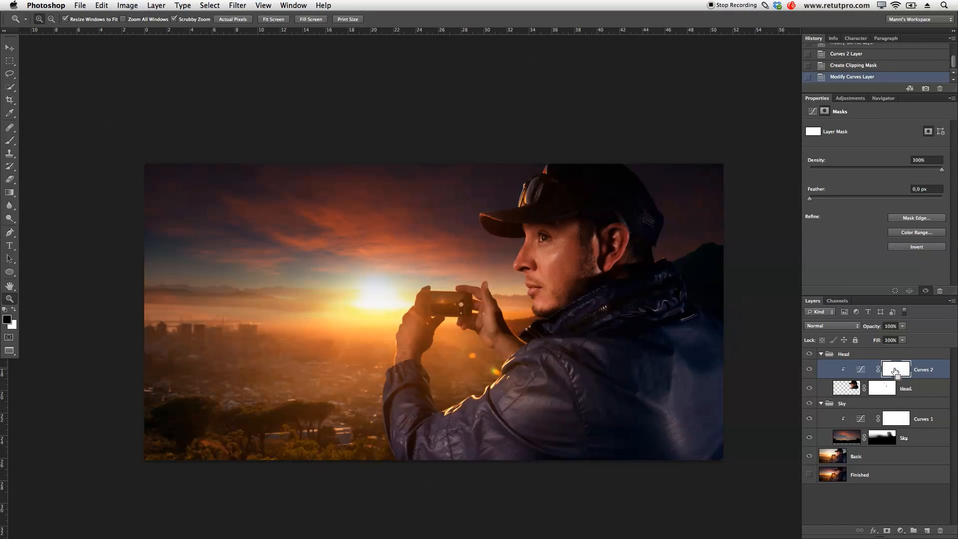
{"action": "key", "text": "super+i"}
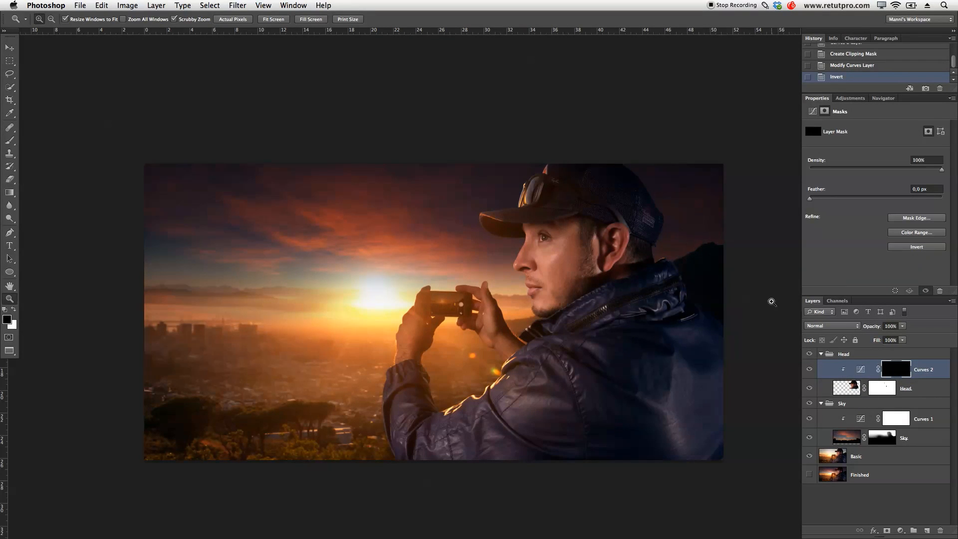
{"action": "key", "text": "b"}
{"action": "key", "text": "z"}
{"action": "key", "text": "b"}
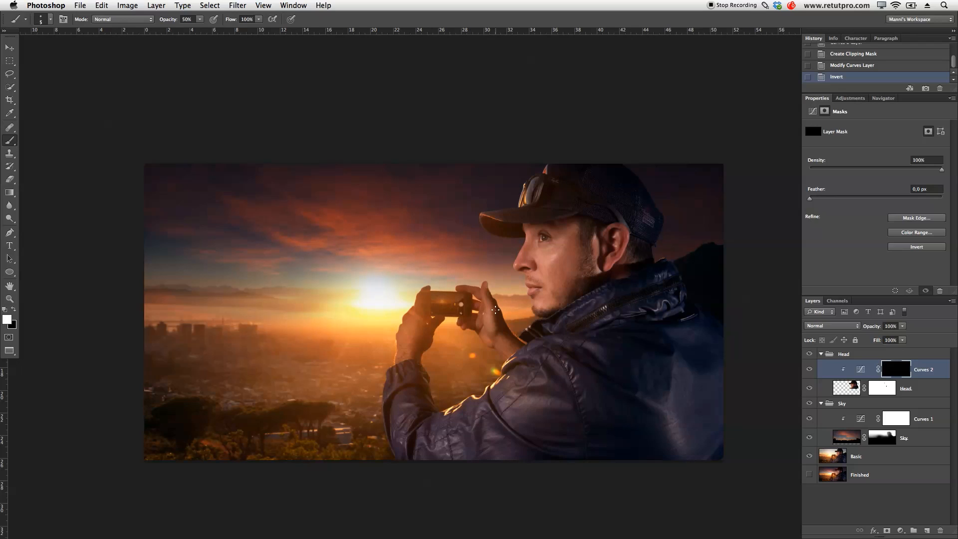
{"action": "mouse_move", "coordinate": [418, 276]}
{"action": "left_mouse_down"}
{"action": "mouse_move", "coordinate": [459, 274]}
{"action": "mouse_move", "coordinate": [456, 105]}
{"action": "left_mouse_up"}
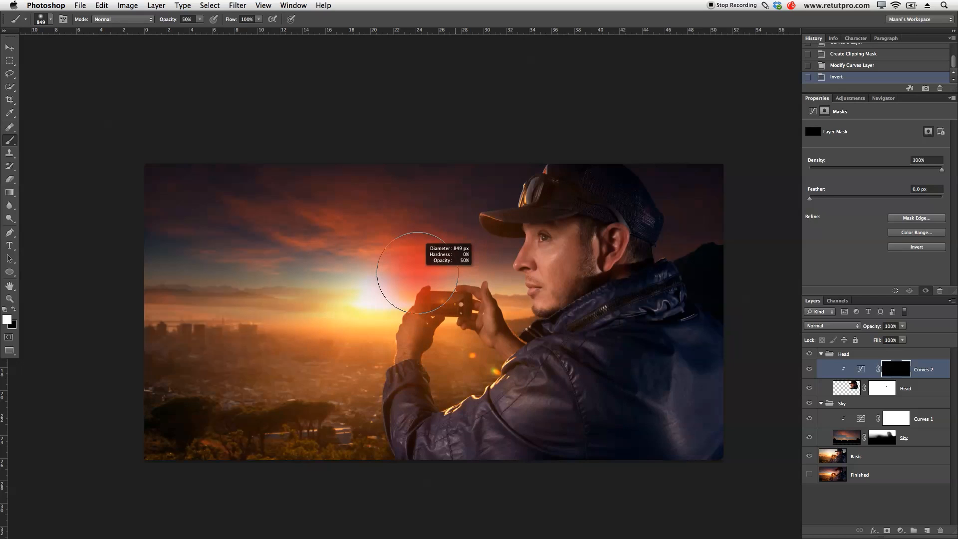
- Paint white on the Curves 2 mask over the cap's brim and front with a soft brush of 500 to 600 px
{"action": "key", "text": "z"}
{"action": "left_click", "coordinate": [487, 265]}
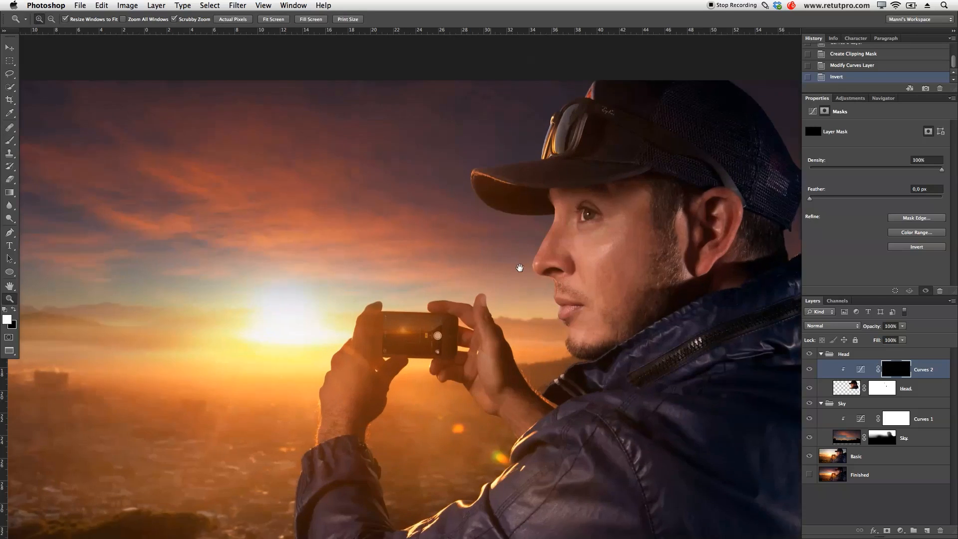
{"action": "left_click_drag", "start_coordinate": [605, 259], "coordinate": [467, 337]}
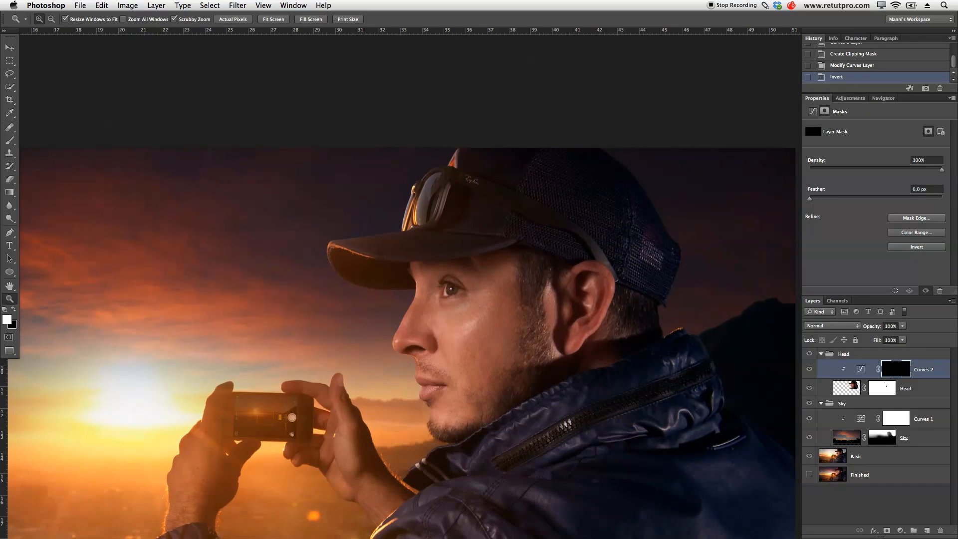
{"action": "key", "text": "b"}
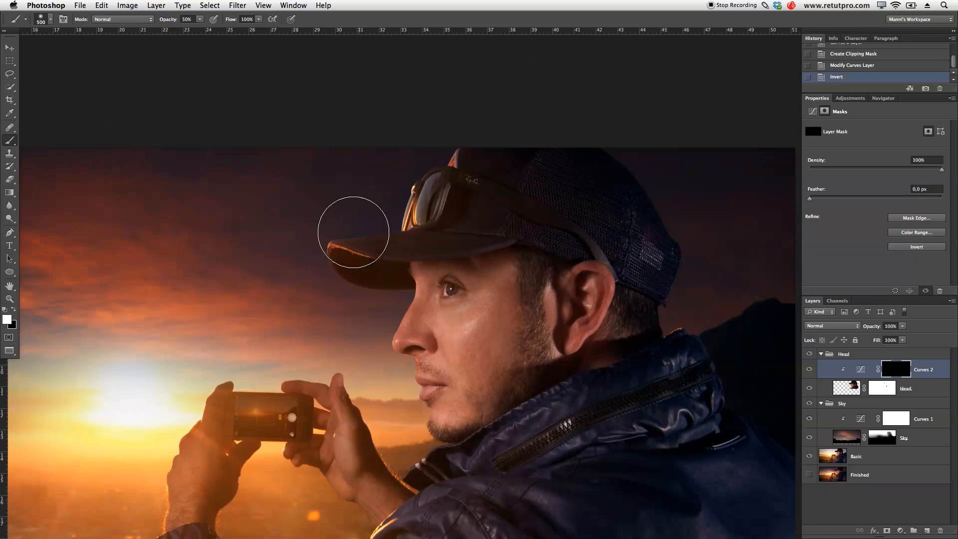
{"action": "mouse_move", "coordinate": [370, 227]}
{"action": "left_mouse_down"}
{"action": "mouse_move", "coordinate": [392, 218]}
{"action": "mouse_move", "coordinate": [368, 217]}
{"action": "left_mouse_up"}
{"action": "key", "text": "bracketright"}
{"action": "left_click_drag", "start_coordinate": [368, 217], "coordinate": [341, 224]}
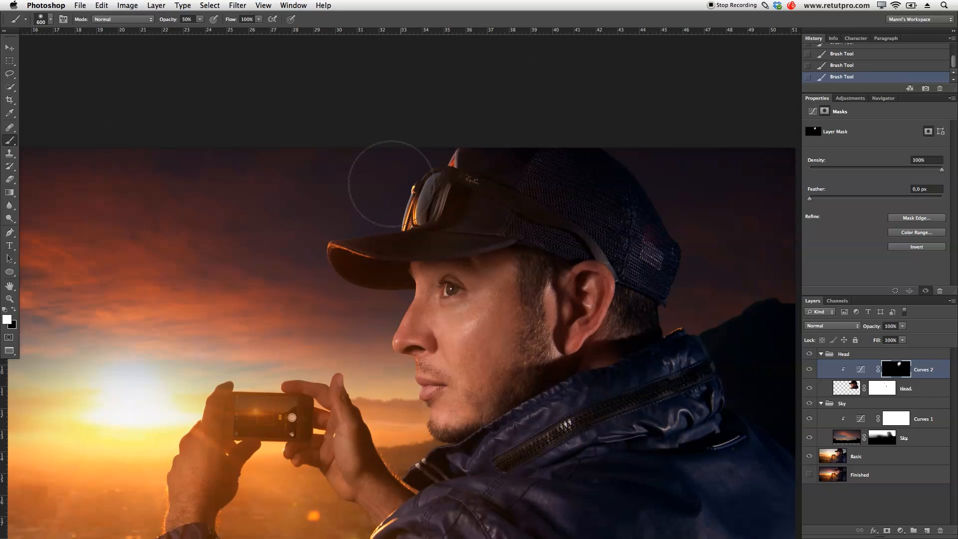
- Paint the darkening over the sunglasses and the top and back of the cap, varying the soft brush between 900 and 1300 px
{"action": "key", "text": "bracketright"}
{"action": "key", "text": "bracketright"}
{"action": "key", "text": "bracketright"}
{"action": "key", "text": "bracketright"}
{"action": "key", "text": "bracketright"}
{"action": "key", "text": "bracketright"}
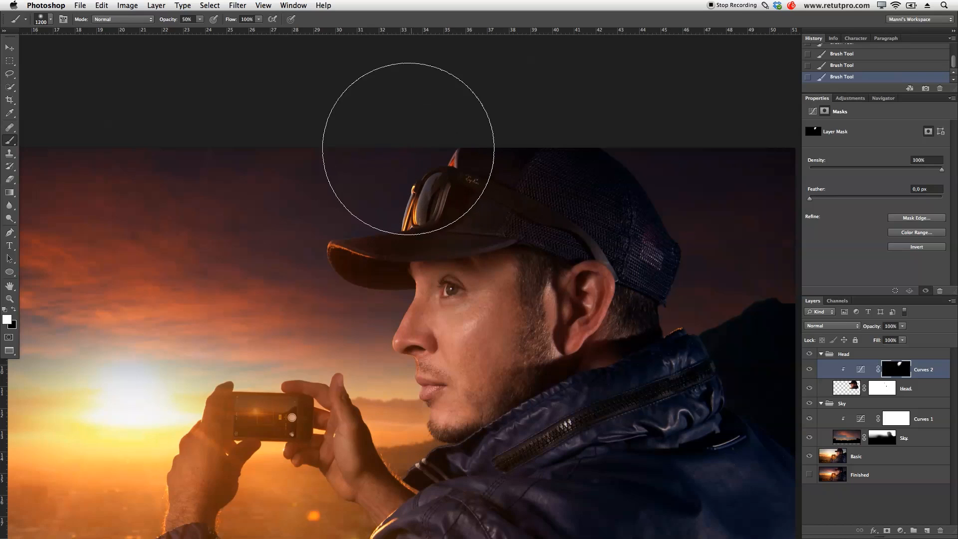
{"action": "key", "text": "bracketright"}
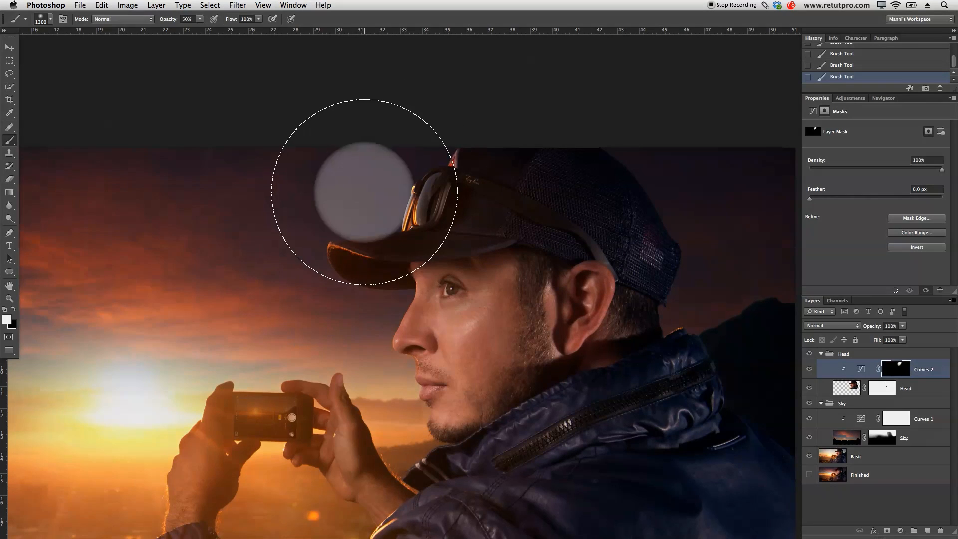
{"action": "key", "text": "bracketleft"}
{"action": "key", "text": "bracketleft"}
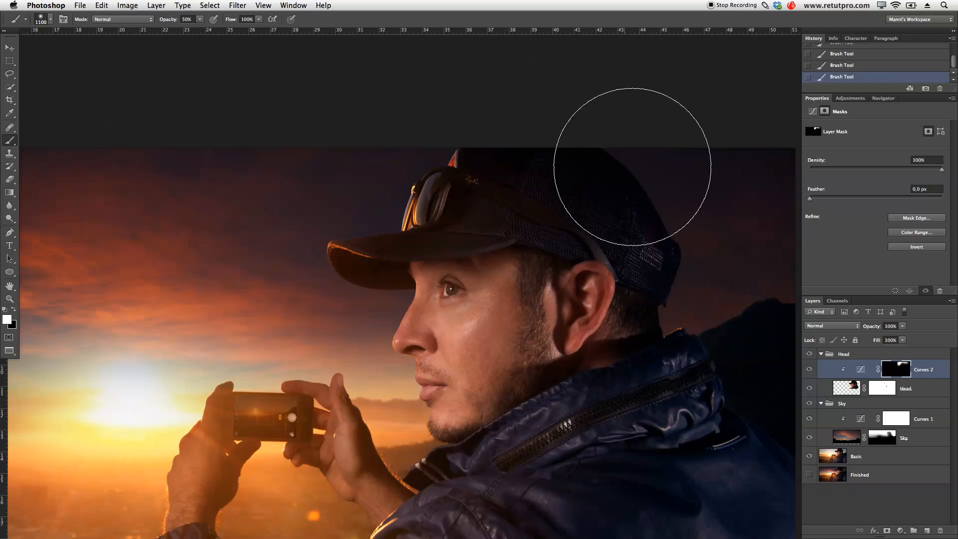
{"action": "key", "text": "bracketleft"}
{"action": "key", "text": "bracketleft"}
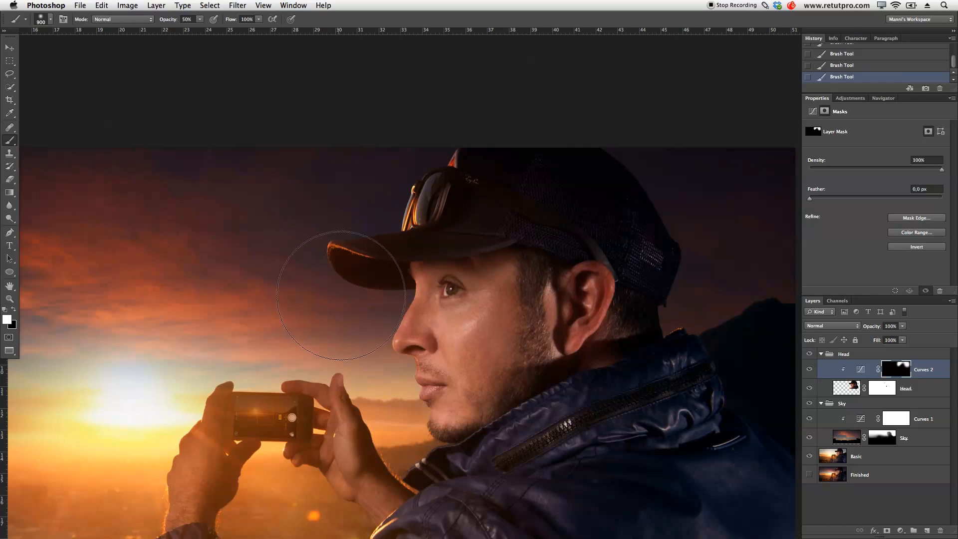
- Compare the masked head darkening on and off, both close up and with the whole image in view
{"action": "left_click", "coordinate": [808, 370]}
{"action": "left_click", "coordinate": [809, 369]}
{"action": "left_click", "coordinate": [808, 369]}
{"action": "left_click", "coordinate": [808, 369]}
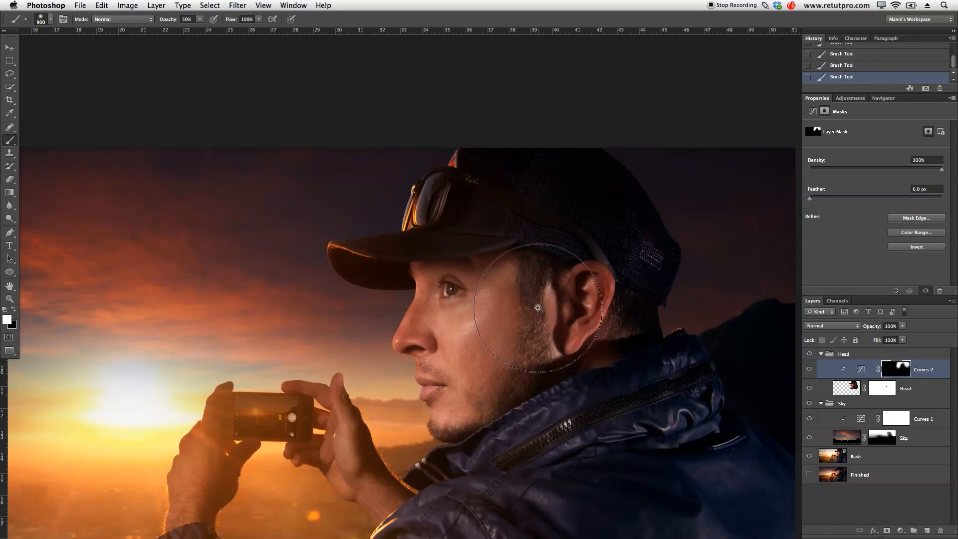
{"action": "left_click_drag", "start_coordinate": [465, 313], "coordinate": [511, 304]}
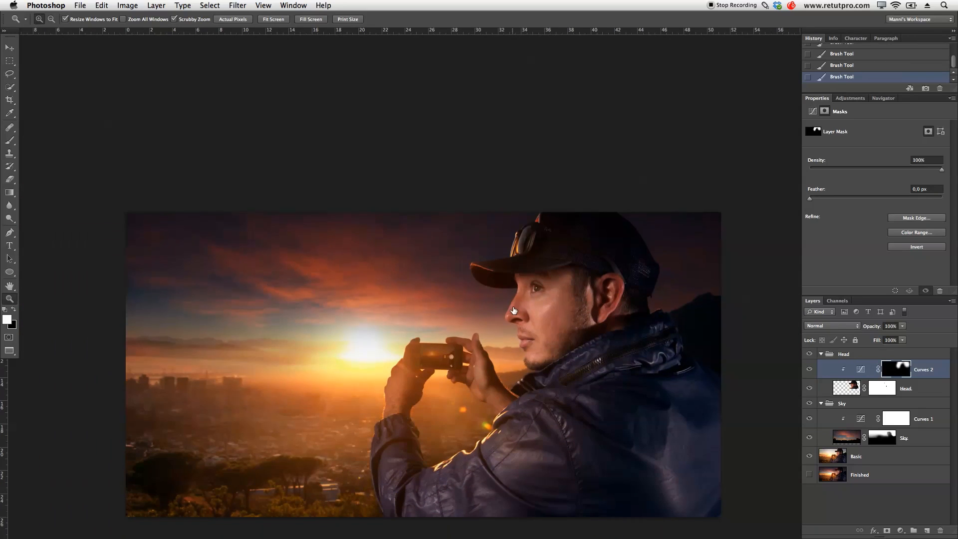
{"action": "left_click", "coordinate": [810, 369]}
{"action": "left_click", "coordinate": [809, 370]}
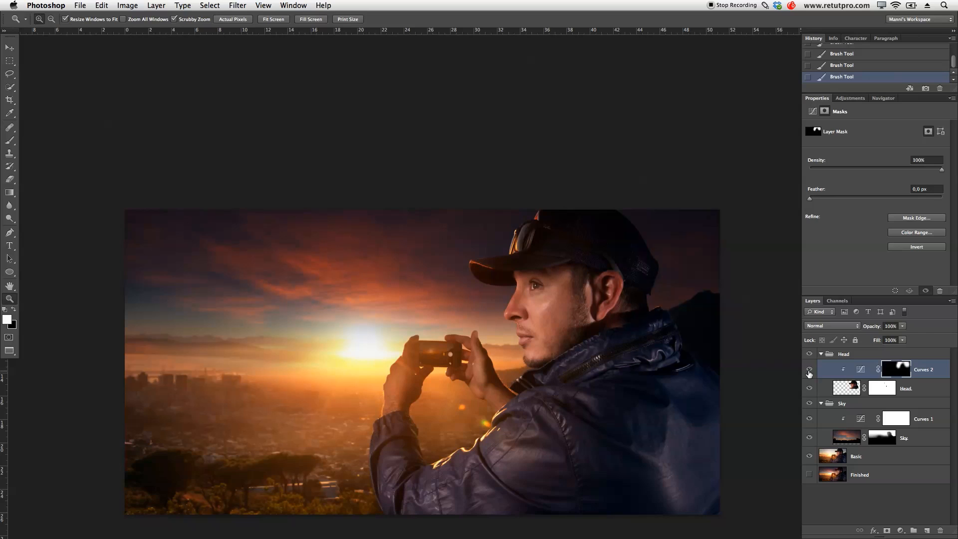
{"action": "left_click", "coordinate": [810, 371]}
{"action": "left_click", "coordinate": [809, 370]}
{"action": "left_click_drag", "start_coordinate": [709, 350], "coordinate": [689, 338]}
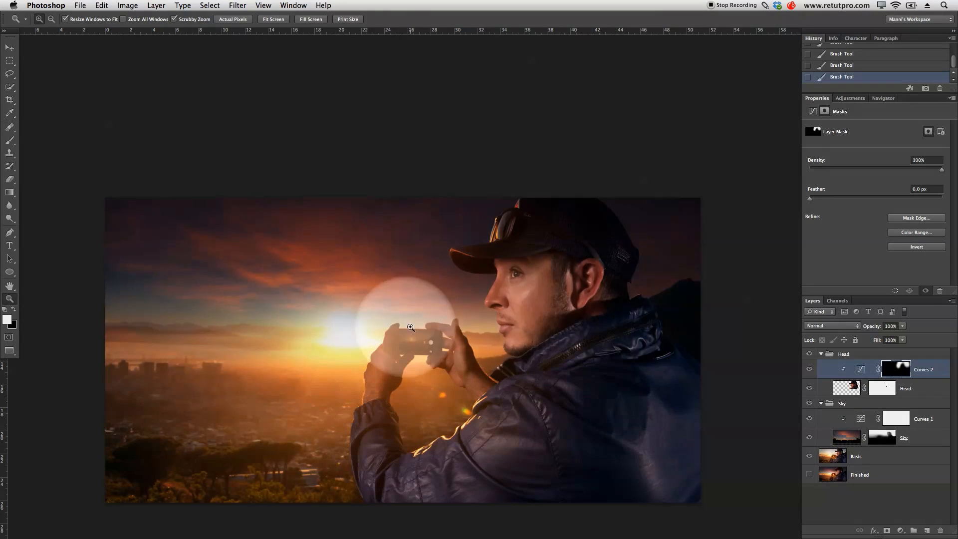
- Toggle the Sky layer's visibility to check how it affects the hands and phone
{"action": "left_click", "coordinate": [810, 438]}
{"action": "left_click", "coordinate": [810, 437]}
{"action": "left_click", "coordinate": [810, 437]}
{"action": "left_click", "coordinate": [810, 438]}
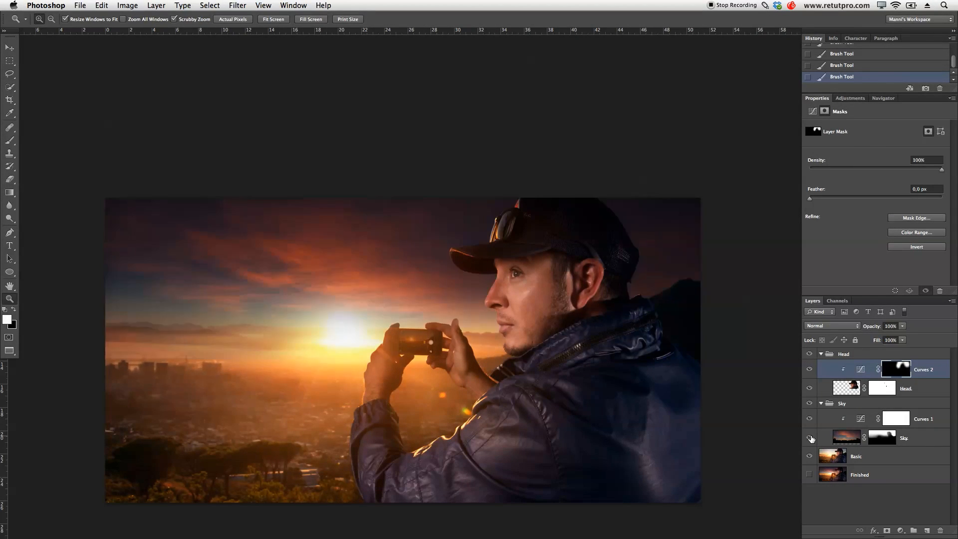
- Paint black on the Sky mask over the fingers and hand beside the phone with a small soft brush at 100% opacity
{"action": "left_click", "coordinate": [880, 437]}
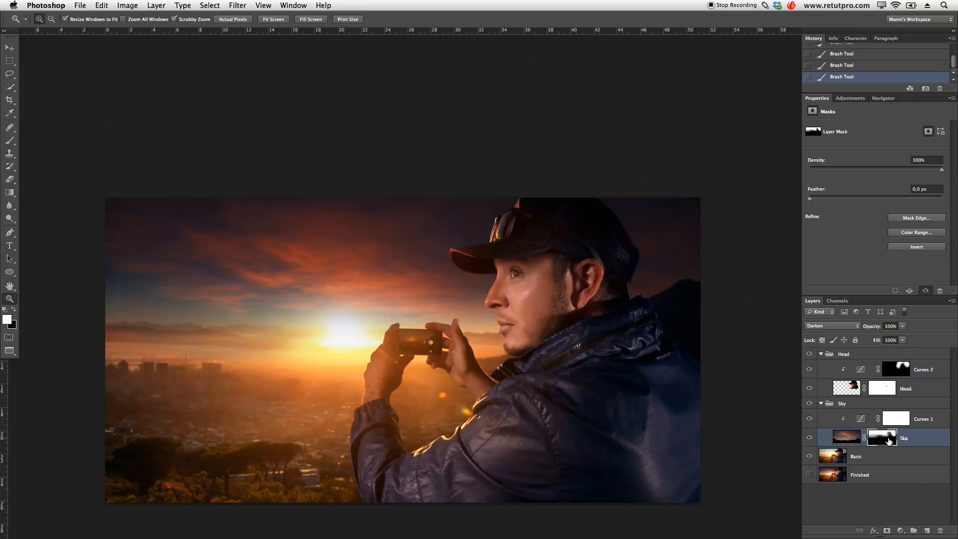
{"action": "left_click", "coordinate": [455, 343]}
{"action": "key", "text": "b"}
{"action": "key", "text": "bracketleft"}
{"action": "key", "text": "bracketleft"}
{"action": "key", "text": "bracketleft"}
{"action": "key", "text": "bracketleft"}
{"action": "key", "text": "bracketleft"}
{"action": "key", "text": "bracketleft"}
{"action": "key", "text": "bracketleft"}
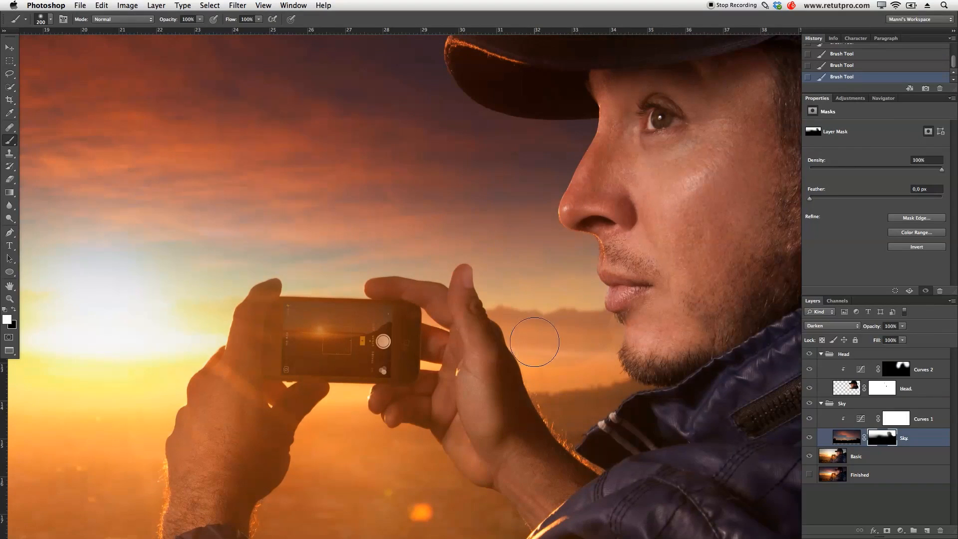
{"action": "key", "text": "x"}
{"action": "key", "text": "bracketleft"}
{"action": "key", "text": "bracketleft"}
{"action": "key", "text": "bracketleft"}
{"action": "left_click_drag", "start_coordinate": [465, 278], "coordinate": [463, 280]}
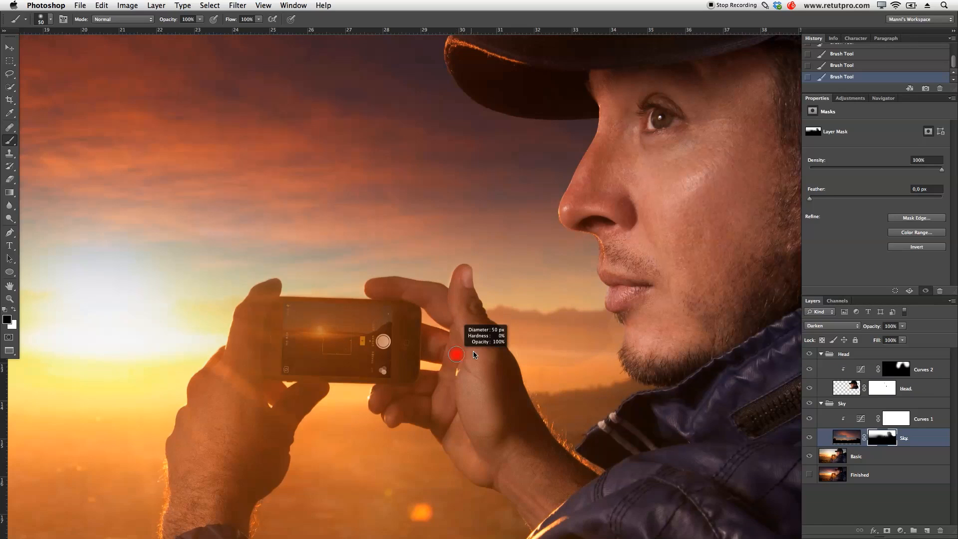
{"action": "left_click_drag", "start_coordinate": [473, 352], "coordinate": [476, 354]}
{"action": "mouse_move", "coordinate": [463, 217]}
{"action": "left_mouse_down"}
{"action": "mouse_move", "coordinate": [463, 394]}
{"action": "mouse_move", "coordinate": [467, 367]}
{"action": "left_mouse_up"}
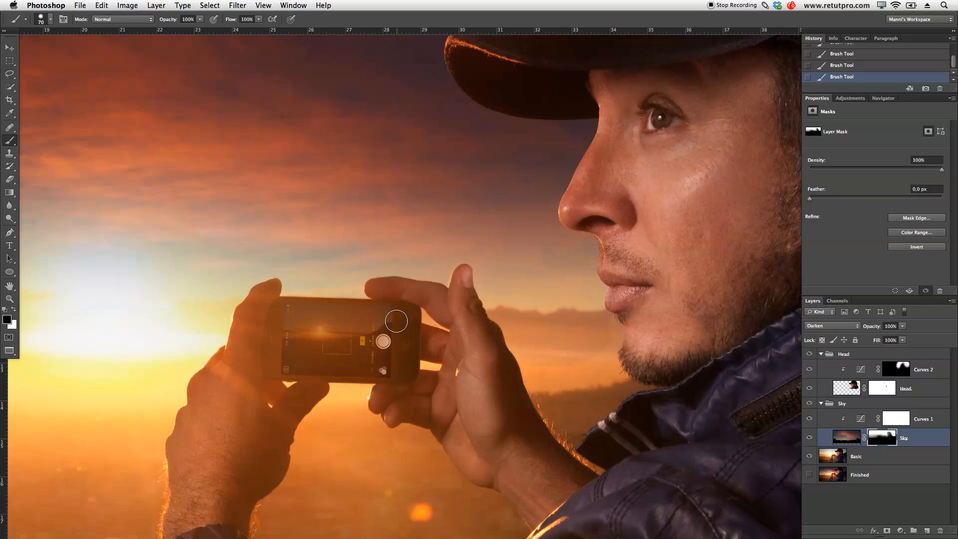
- Fade the sky between the hand and chin by painting black on the Sky mask with a 400 px brush at 51% opacity
{"action": "key", "text": "z"}
{"action": "left_click_drag", "start_coordinate": [458, 342], "coordinate": [444, 340]}
{"action": "left_click_drag", "start_coordinate": [570, 344], "coordinate": [542, 338]}
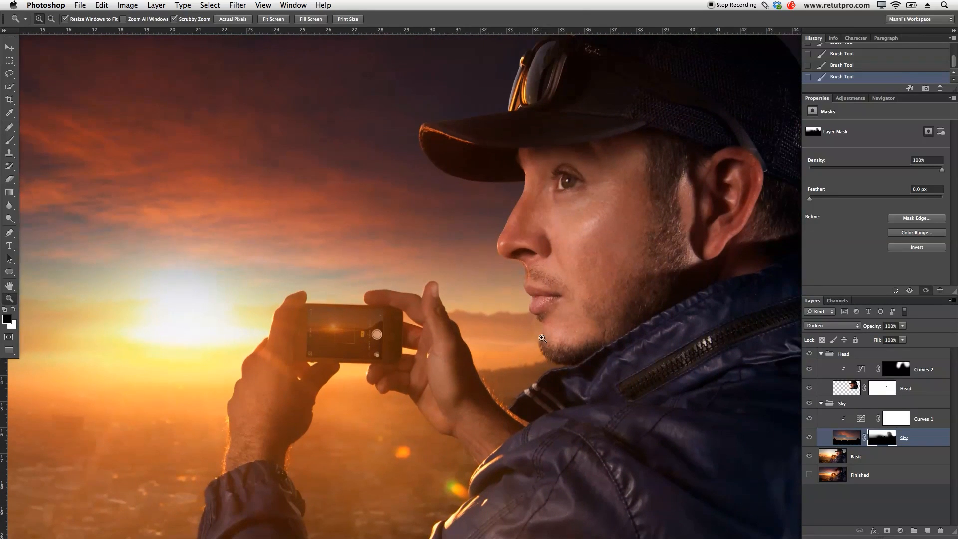
{"action": "key", "text": "b"}
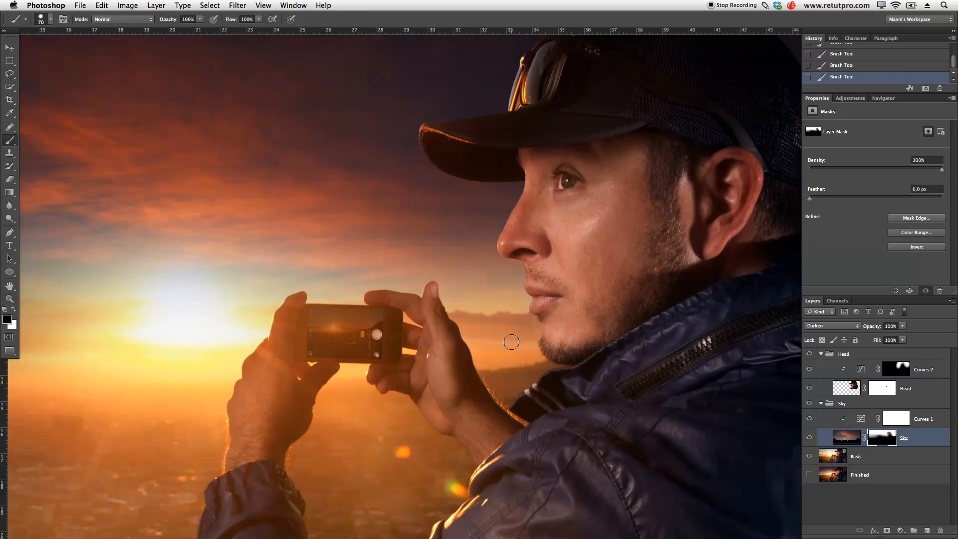
{"action": "key", "text": "bracketright"}
{"action": "key", "text": "bracketright"}
{"action": "key", "text": "bracketright"}
{"action": "key", "text": "bracketright"}
{"action": "key", "text": "bracketright"}
{"action": "key", "text": "bracketright"}
{"action": "key", "text": "bracketright"}
{"action": "key", "text": "bracketright"}
{"action": "key", "text": "bracketright"}
{"action": "key", "text": "bracketright"}
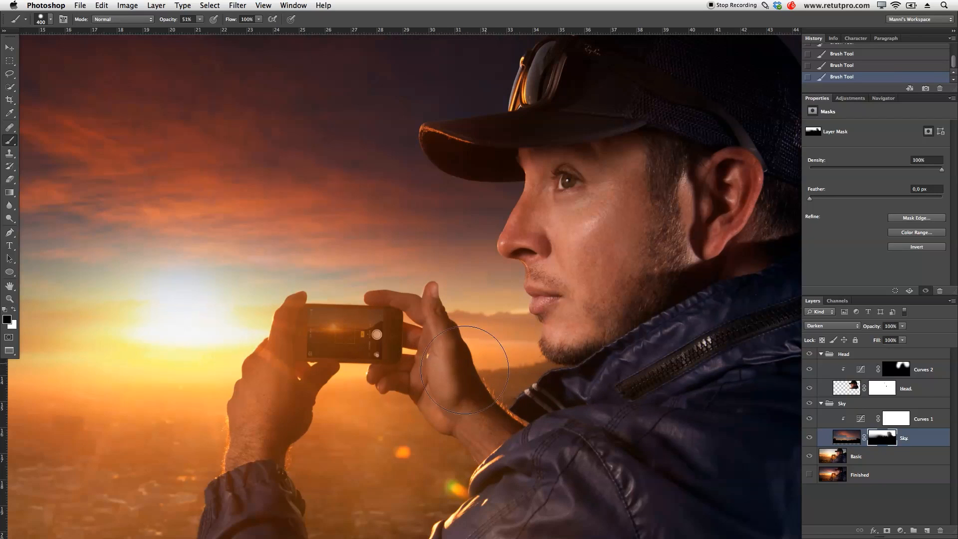
- Toggle the Sky layer's visibility to compare the hand and horizon area with and without it
{"action": "left_click", "coordinate": [809, 437]}
{"action": "left_click", "coordinate": [810, 438]}
{"action": "left_click", "coordinate": [810, 437]}
{"action": "left_click", "coordinate": [810, 438]}
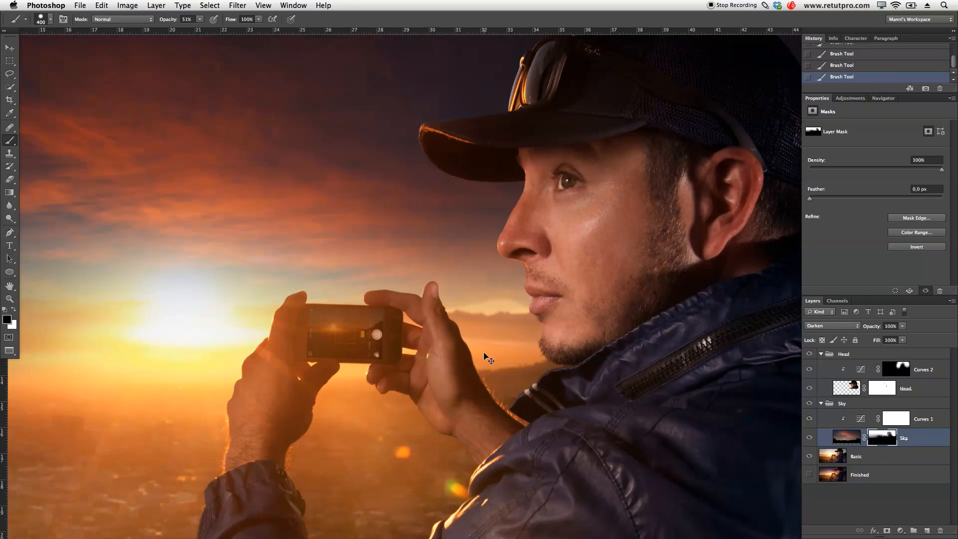
- Try a further black dab on the Sky mask near the horizon between hand and face, and undo it
{"action": "left_click", "coordinate": [487, 300]}
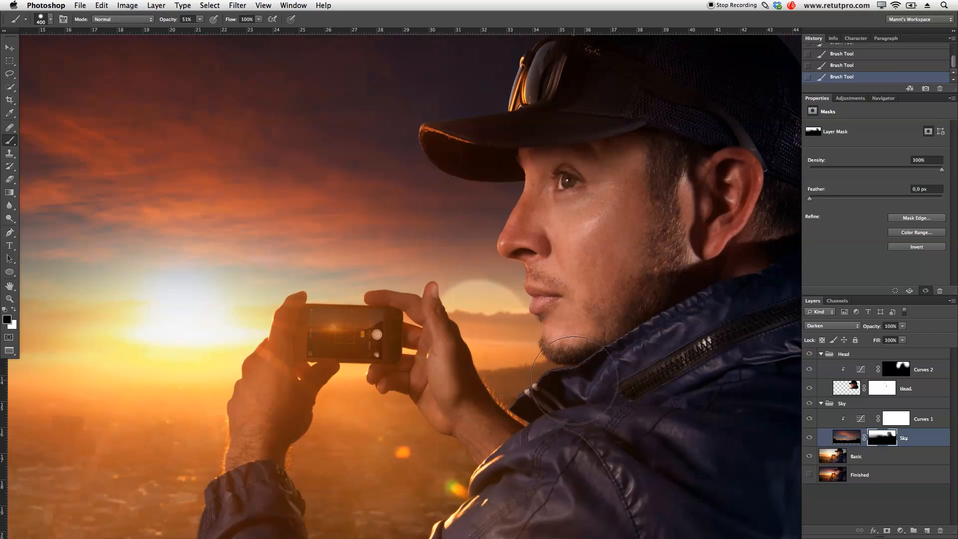
{"action": "key", "text": "super+z"}
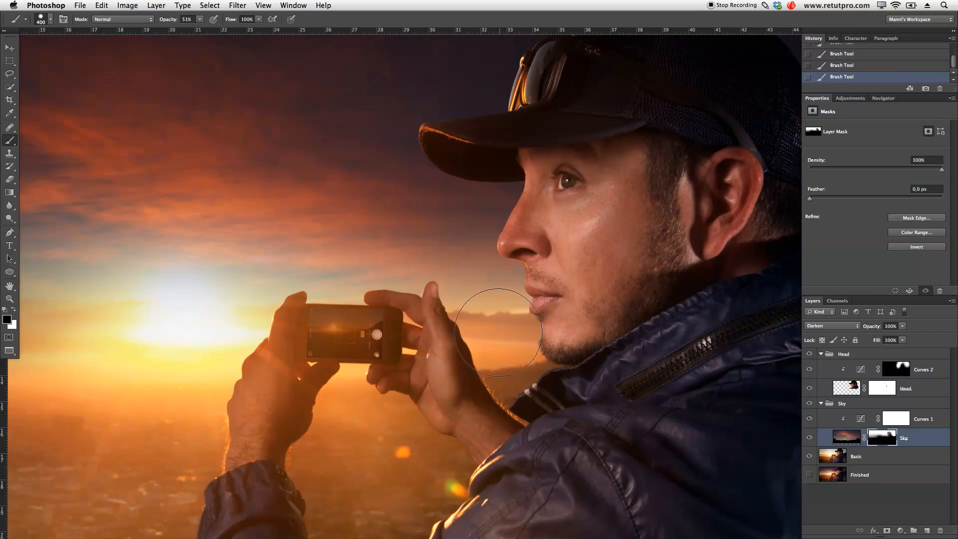
- View the whole image and toggle the Sky layer's visibility to compare it with and without the cloud sky
{"action": "left_click_drag", "start_coordinate": [417, 357], "coordinate": [449, 357]}
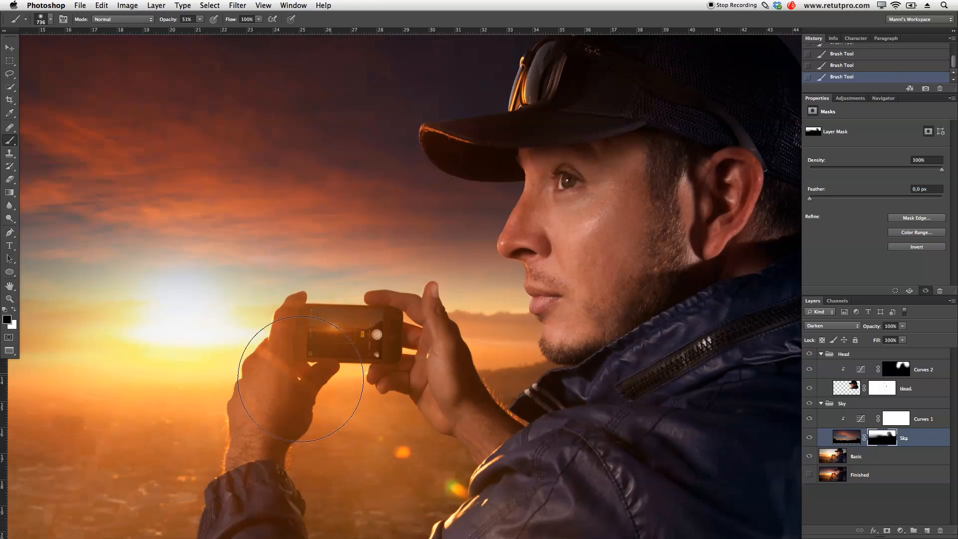
{"action": "key", "text": "z"}
{"action": "left_click", "coordinate": [405, 374], "text": "alt"}
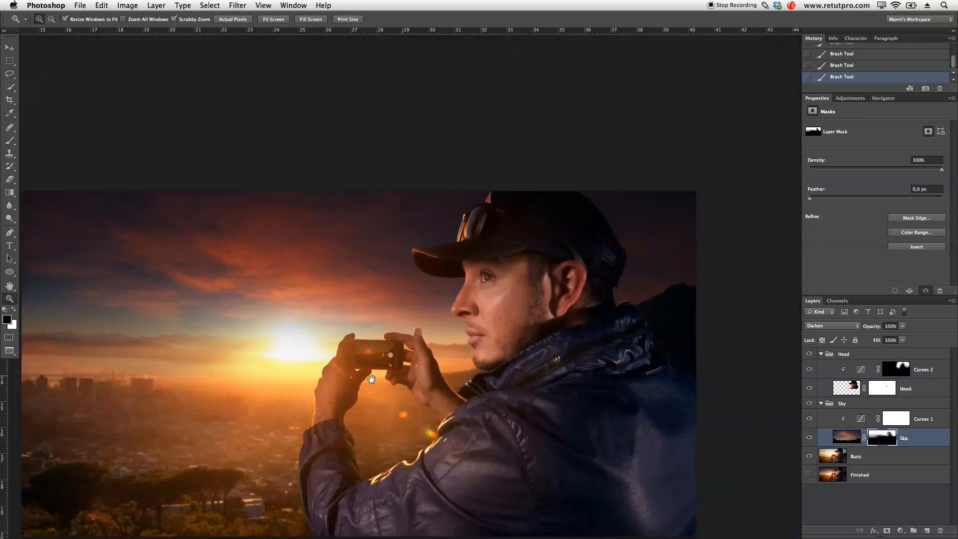
{"action": "left_click", "coordinate": [446, 338]}
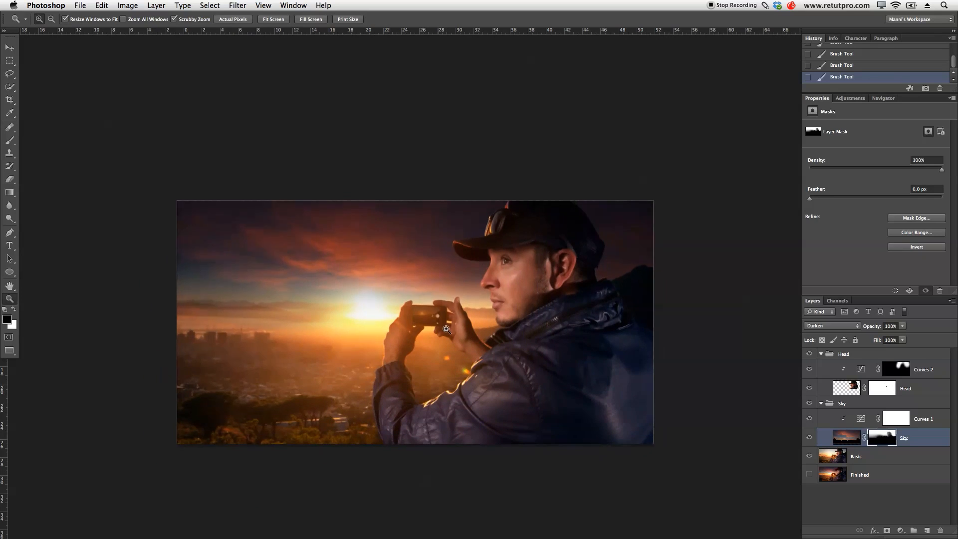
{"action": "left_click", "coordinate": [808, 437]}
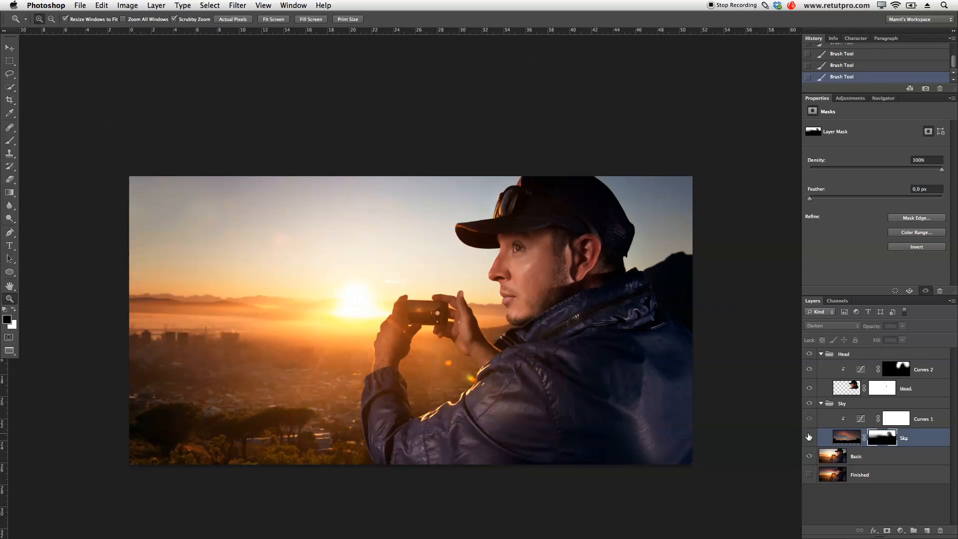
{"action": "left_click", "coordinate": [809, 437]}
{"action": "left_click", "coordinate": [809, 437]}
{"action": "left_click", "coordinate": [809, 436]}
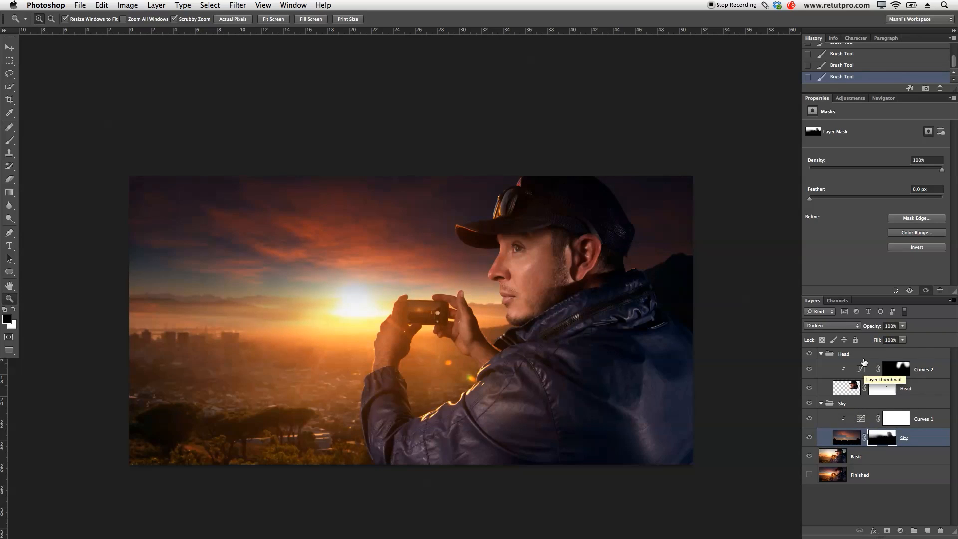
- Create a new layer, move it to the top of the layer stack above the Head group, and name it White Bar
{"action": "left_click", "coordinate": [928, 531]}
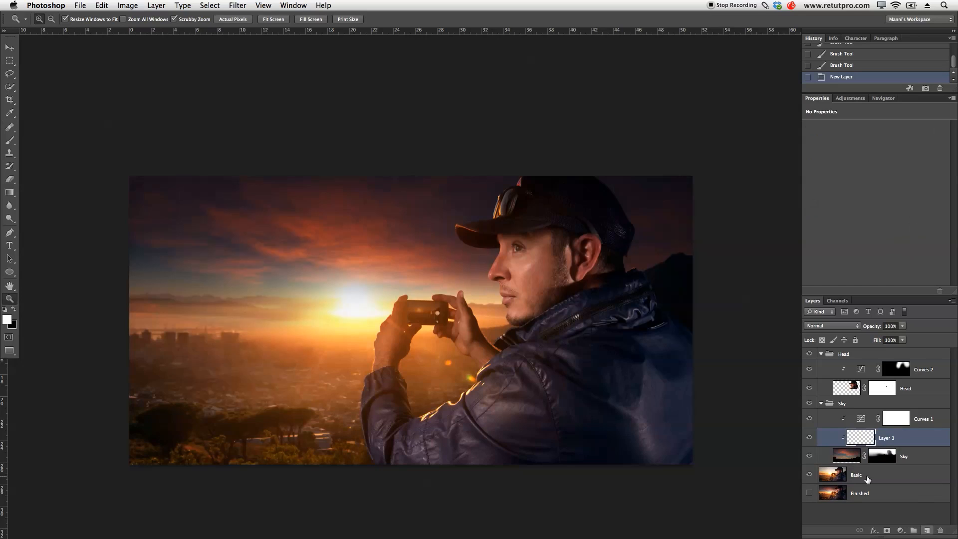
{"action": "left_click_drag", "start_coordinate": [857, 441], "coordinate": [860, 351]}
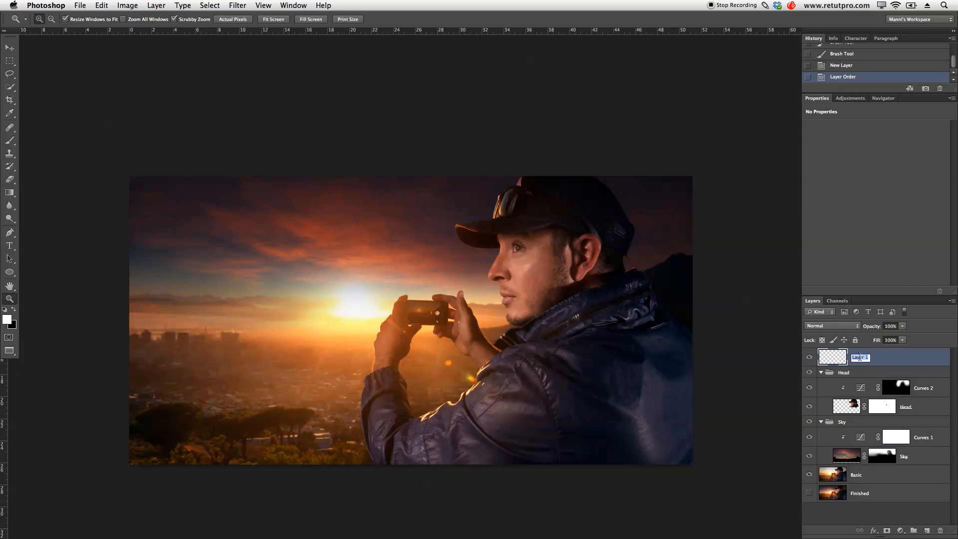
{"action": "key", "text": "Return"}
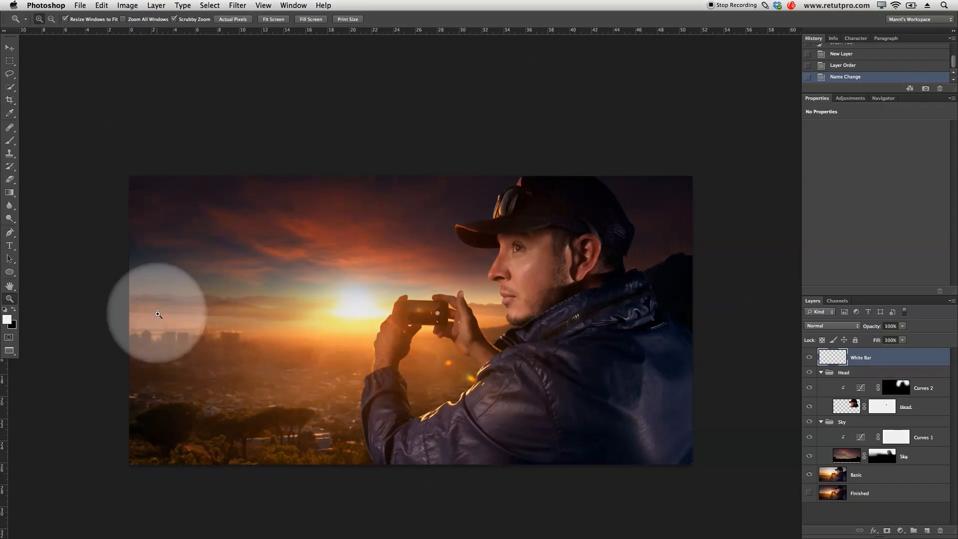
- Compare with the Sky layer hidden, then fade the sky over the left horizon by painting black on its mask at 51% opacity
{"action": "left_click", "coordinate": [809, 457]}
{"action": "left_click", "coordinate": [810, 457]}
{"action": "left_click", "coordinate": [809, 457]}
{"action": "left_click", "coordinate": [808, 456]}
{"action": "left_click", "coordinate": [808, 456]}
{"action": "left_click", "coordinate": [808, 456]}
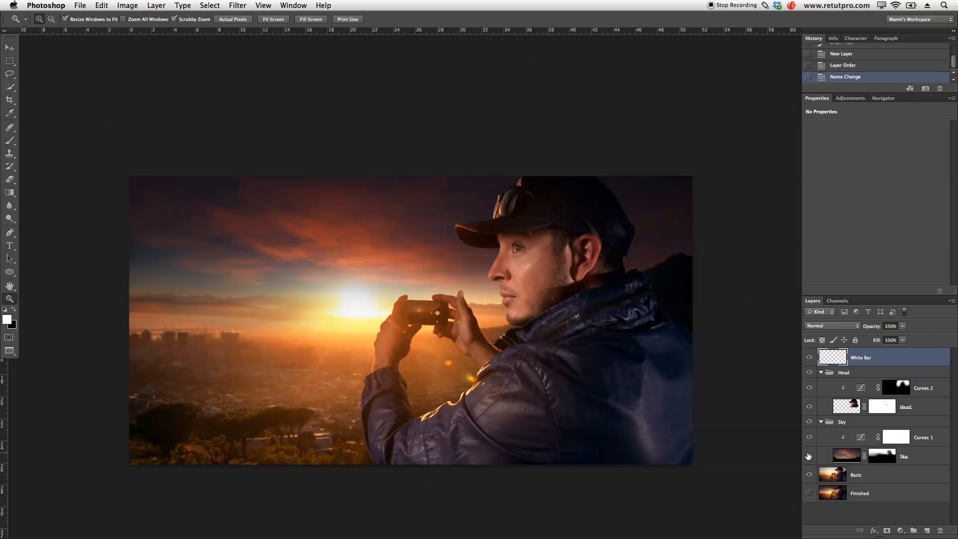
{"action": "left_click", "coordinate": [879, 459]}
{"action": "key", "text": "b"}
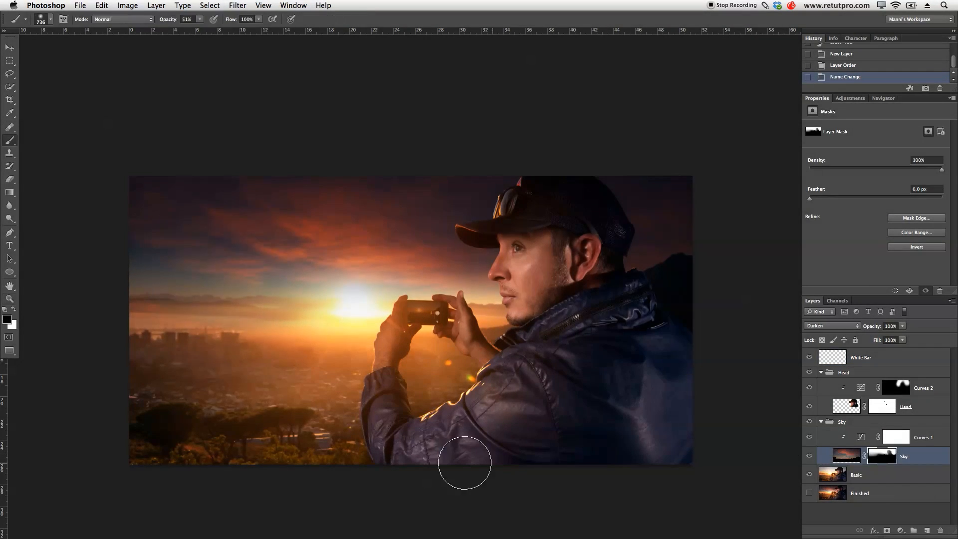
{"action": "left_click_drag", "start_coordinate": [138, 324], "coordinate": [142, 328]}
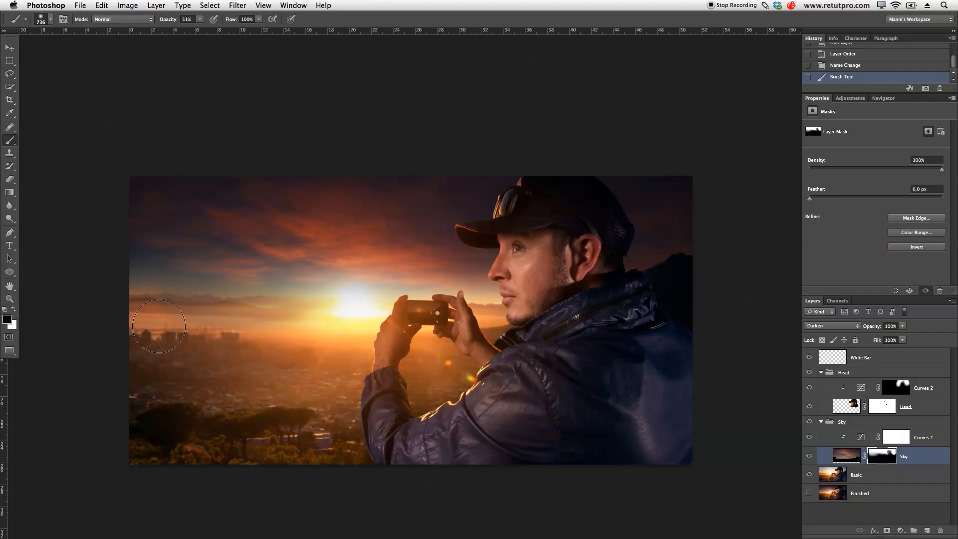
{"action": "left_click_drag", "start_coordinate": [205, 335], "coordinate": [110, 339]}
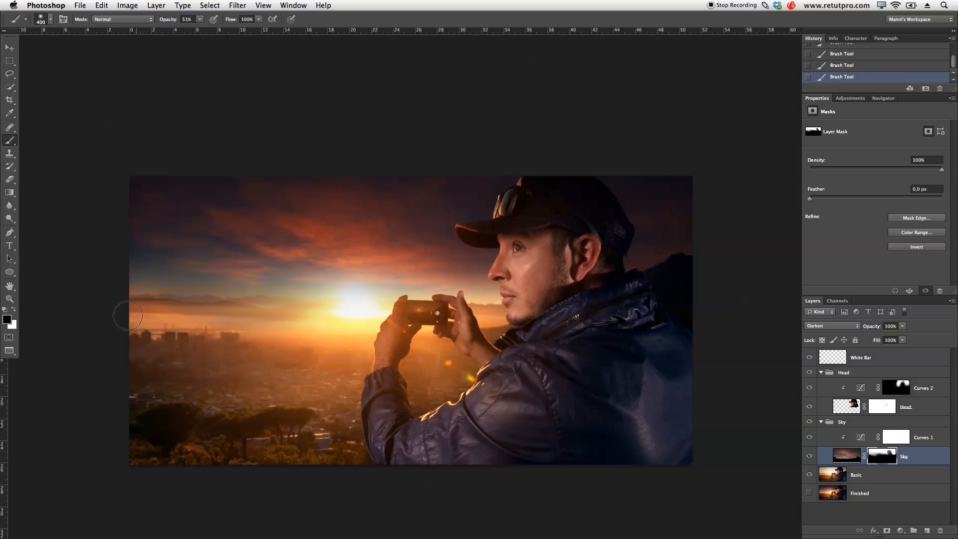
{"action": "left_click_drag", "start_coordinate": [195, 320], "coordinate": [234, 322]}
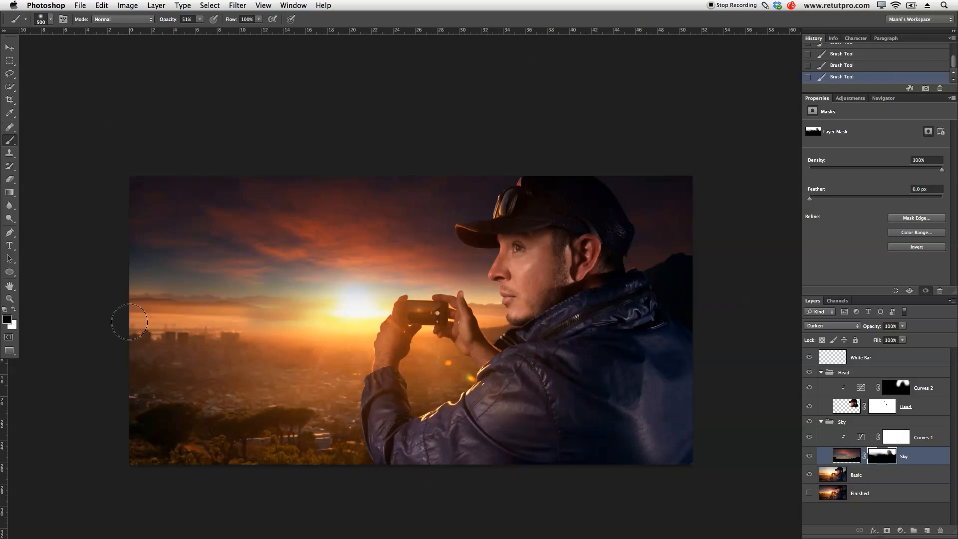
- Clear more of the sky over the city skyline near the left image edge, painting the Sky mask black with an 800 px brush at 100% opacity
{"action": "key", "text": "bracketright"}
{"action": "key", "text": "bracketright"}
{"action": "key", "text": "bracketright"}
{"action": "key", "text": "bracketright"}
{"action": "key", "text": "bracketright"}
{"action": "key", "text": "bracketright"}
{"action": "mouse_move", "coordinate": [137, 345]}
{"action": "left_mouse_down"}
{"action": "mouse_move", "coordinate": [214, 363]}
{"action": "mouse_move", "coordinate": [171, 347]}
{"action": "mouse_move", "coordinate": [246, 352]}
{"action": "mouse_move", "coordinate": [99, 345]}
{"action": "mouse_move", "coordinate": [160, 364]}
{"action": "mouse_move", "coordinate": [293, 358]}
{"action": "mouse_move", "coordinate": [141, 344]}
{"action": "left_mouse_up"}
{"action": "key", "text": "bracketleft"}
{"action": "key", "text": "bracketleft"}
{"action": "key", "text": "bracketleft"}
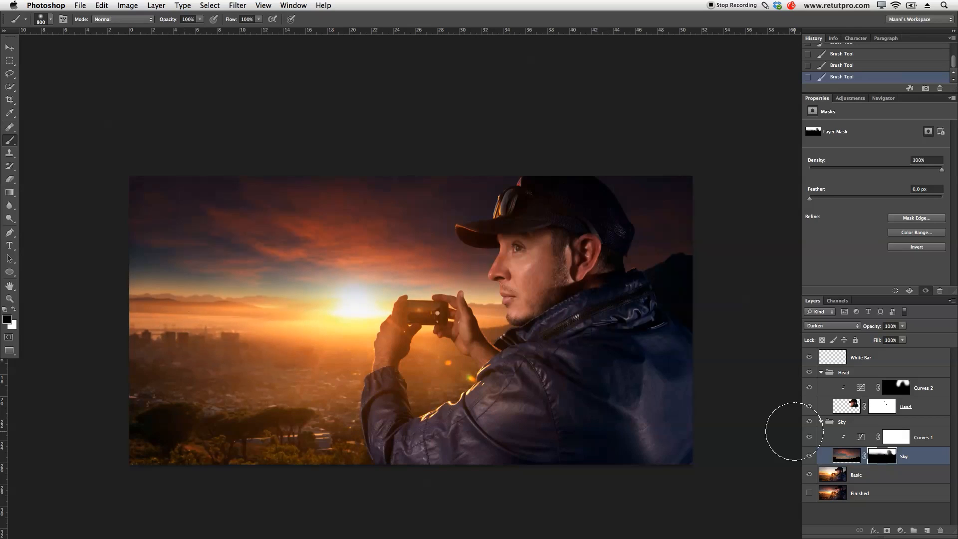
- On the White Bar layer, make a wide rectangular selection across the horizon from the left image edge to the man's cheek
{"action": "left_click", "coordinate": [843, 360]}
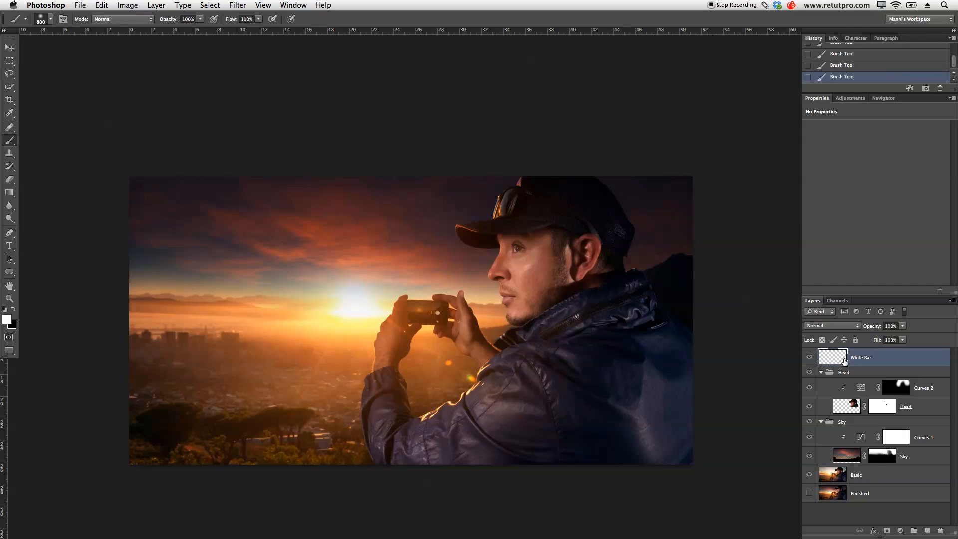
{"action": "key", "text": "m"}
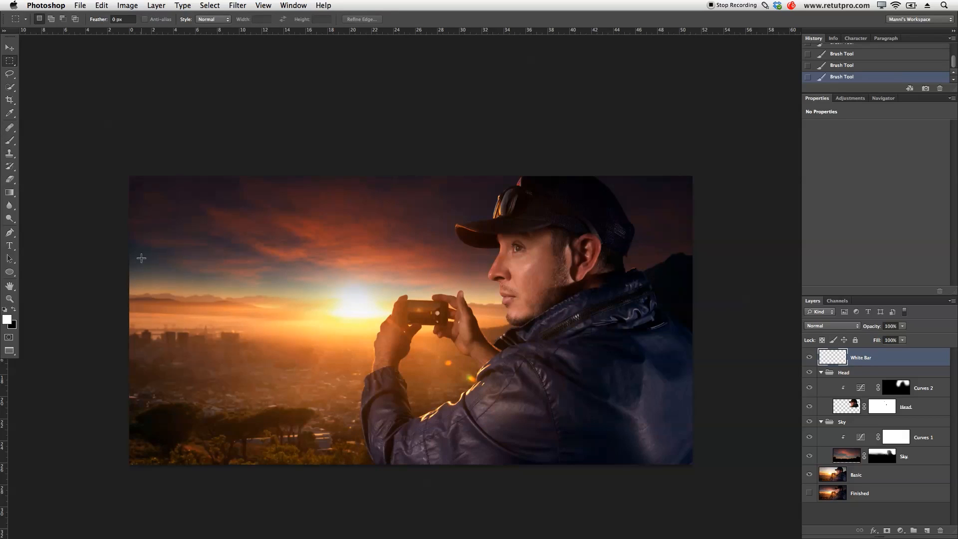
{"action": "left_click_drag", "start_coordinate": [115, 269], "coordinate": [538, 337]}
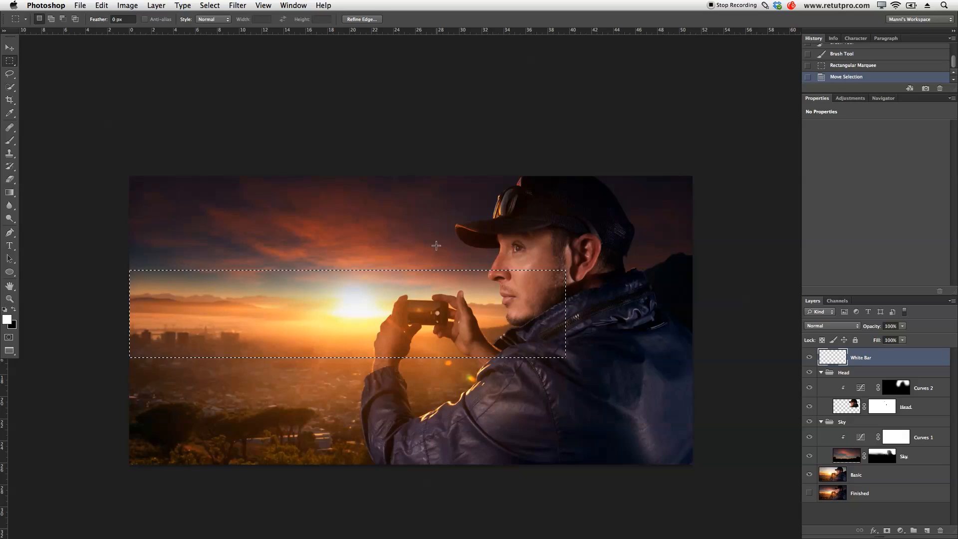
{"action": "key", "text": "F1"}
- Fill the rectangular selection with white in Normal mode at 100% opacity and deselect
{"action": "right_click", "coordinate": [429, 283]}
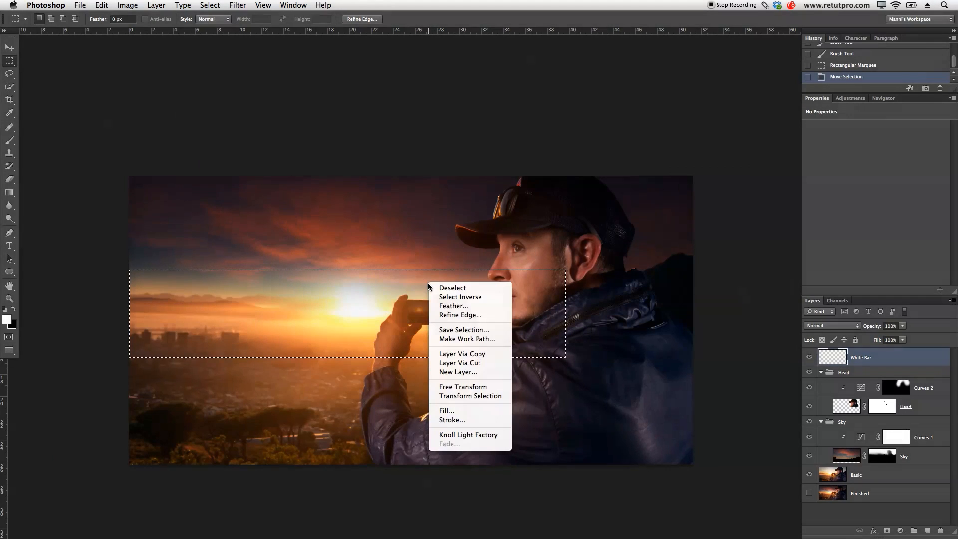
{"action": "left_click", "coordinate": [456, 411]}
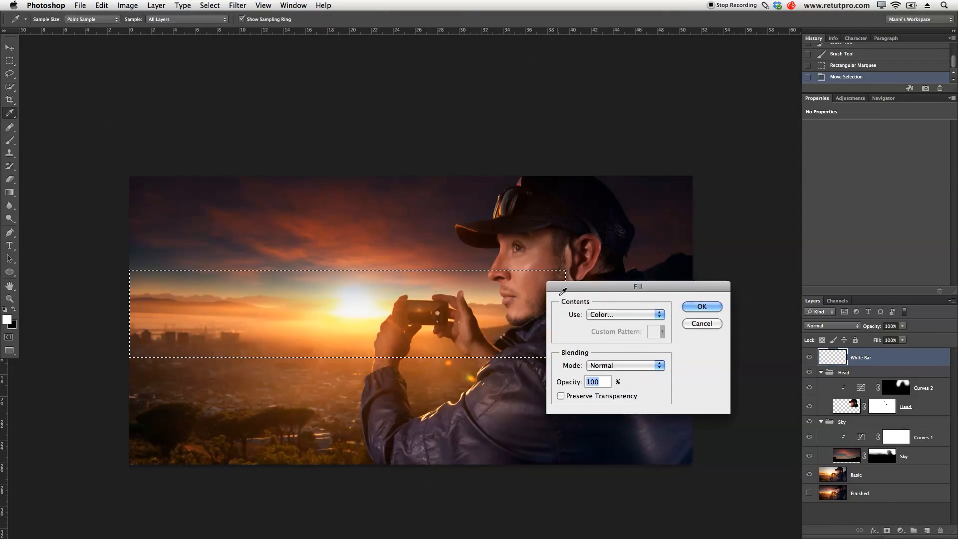
{"action": "left_click", "coordinate": [619, 315]}
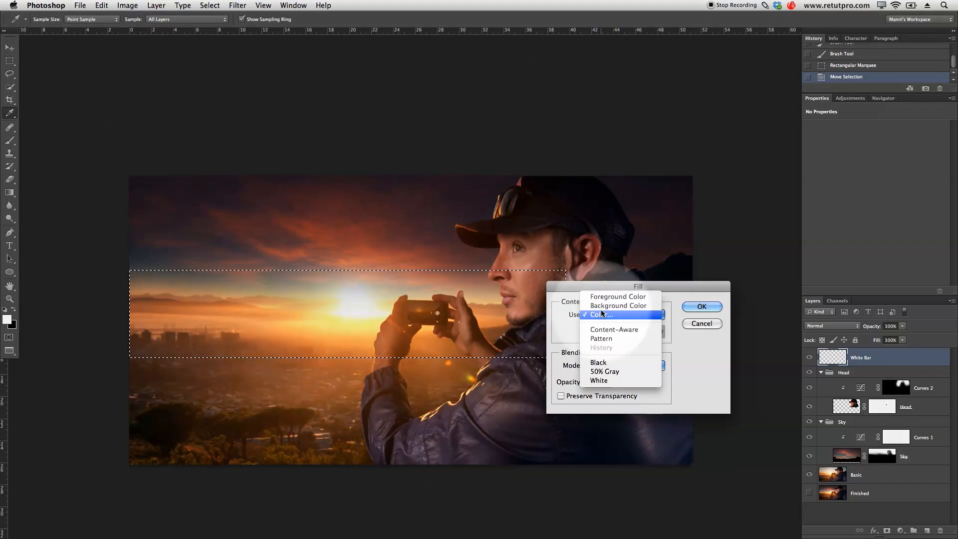
{"action": "left_click", "coordinate": [599, 380]}
{"action": "left_click", "coordinate": [693, 306]}
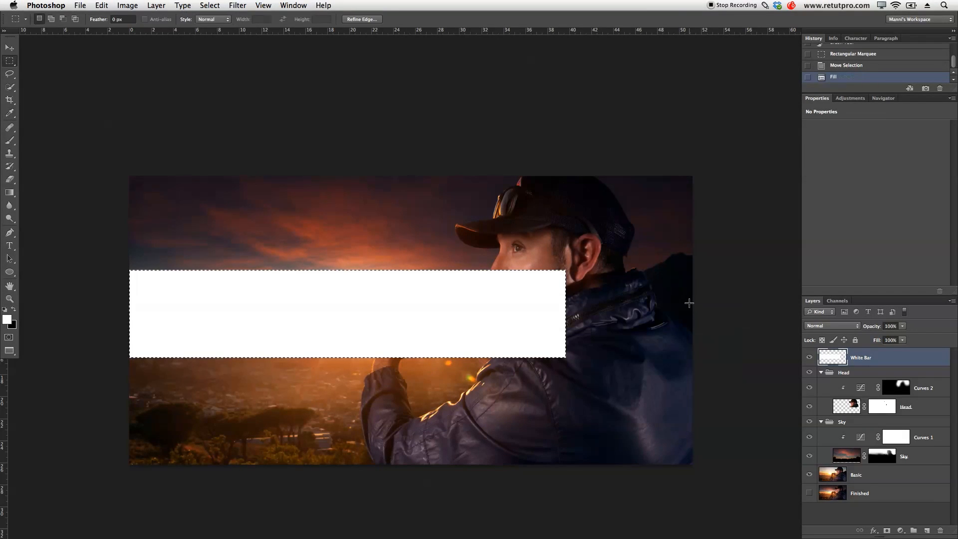
{"action": "key", "text": "ctrl+d"}
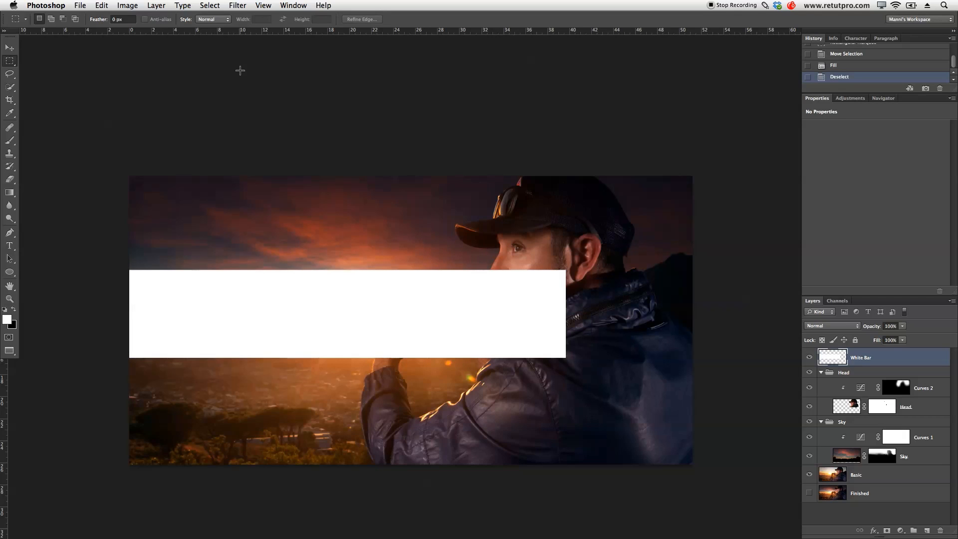
- Apply a Gaussian Blur with a radius of about 120 pixels to the white bar
{"action": "left_click", "coordinate": [238, 4]}
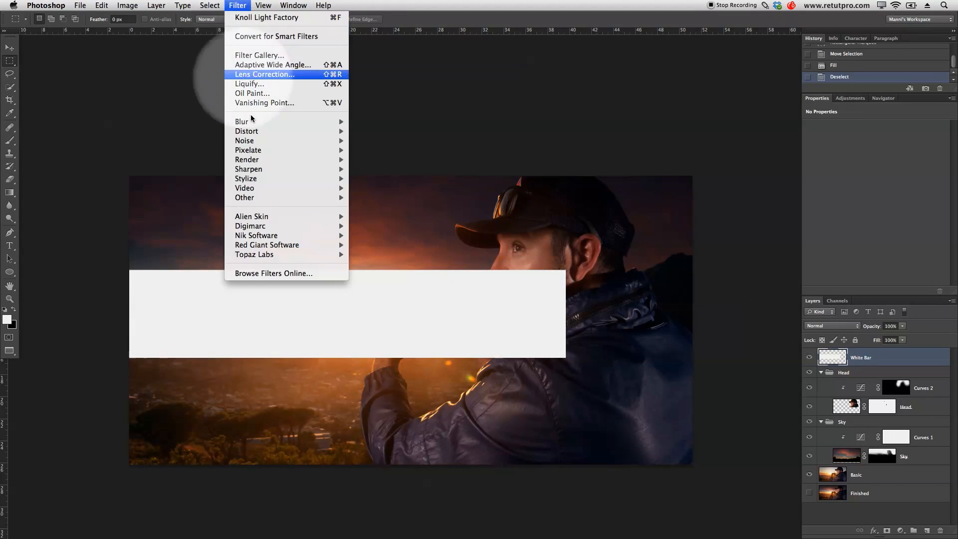
{"action": "mouse_move", "coordinate": [251, 121]}
{"action": "left_click", "coordinate": [397, 196]}
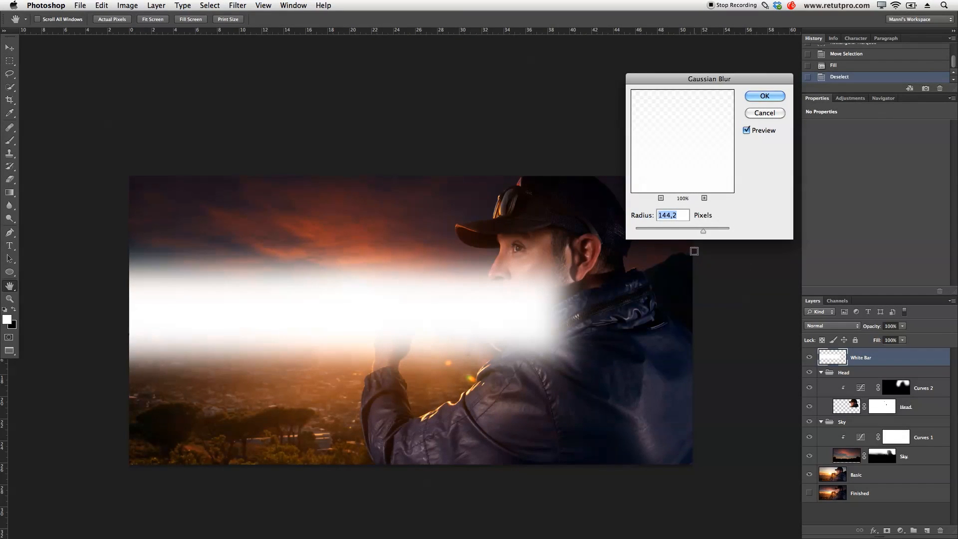
{"action": "left_click_drag", "start_coordinate": [668, 225], "coordinate": [656, 228]}
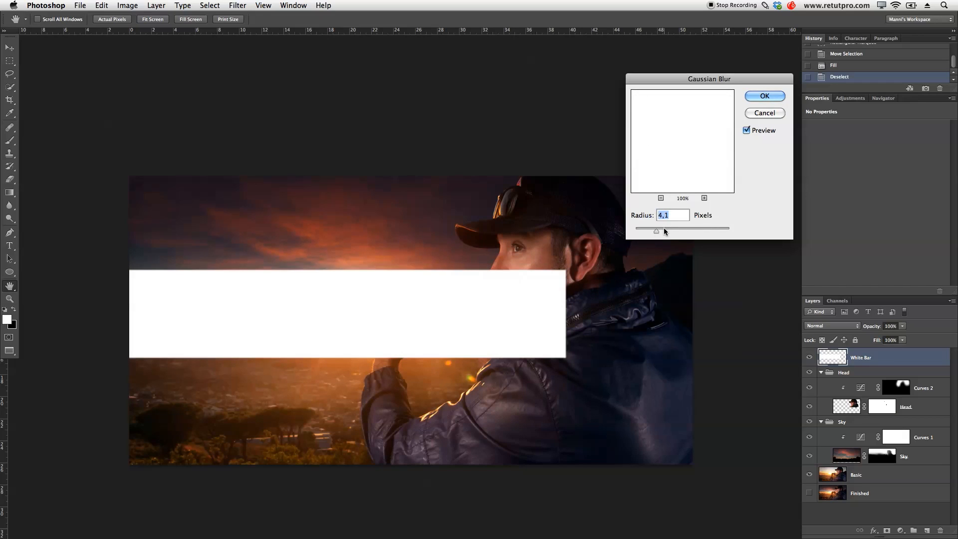
{"action": "left_click_drag", "start_coordinate": [669, 230], "coordinate": [693, 229]}
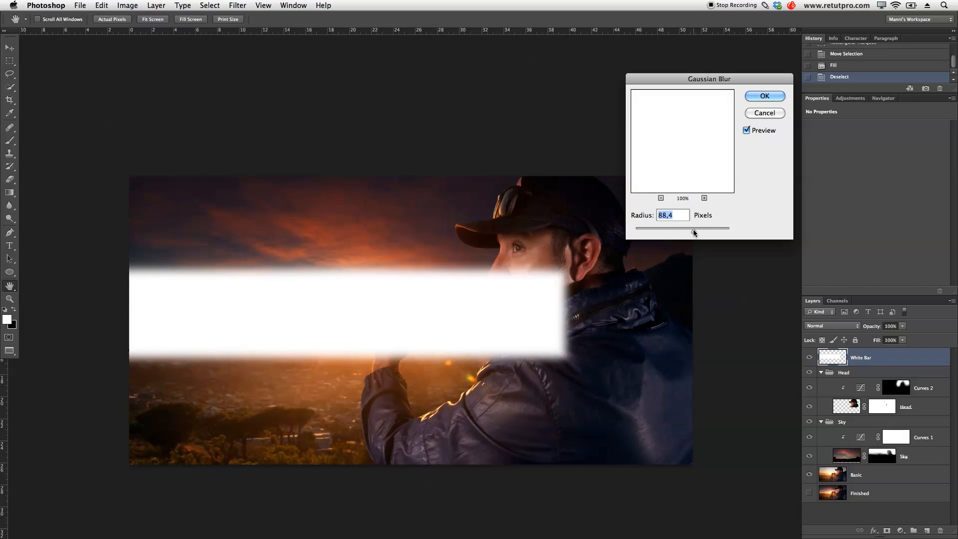
{"action": "left_click", "coordinate": [429, 253]}
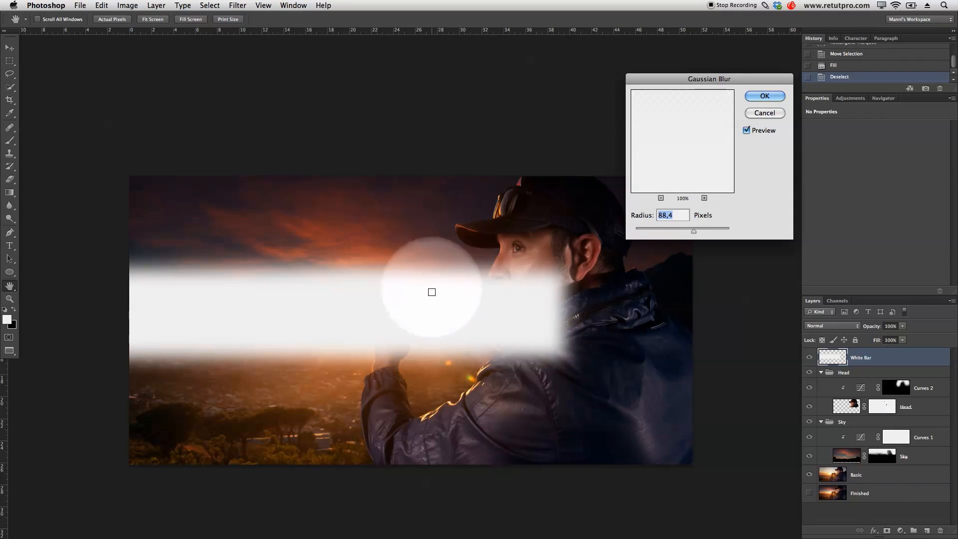
{"action": "left_click_drag", "start_coordinate": [694, 229], "coordinate": [698, 231]}
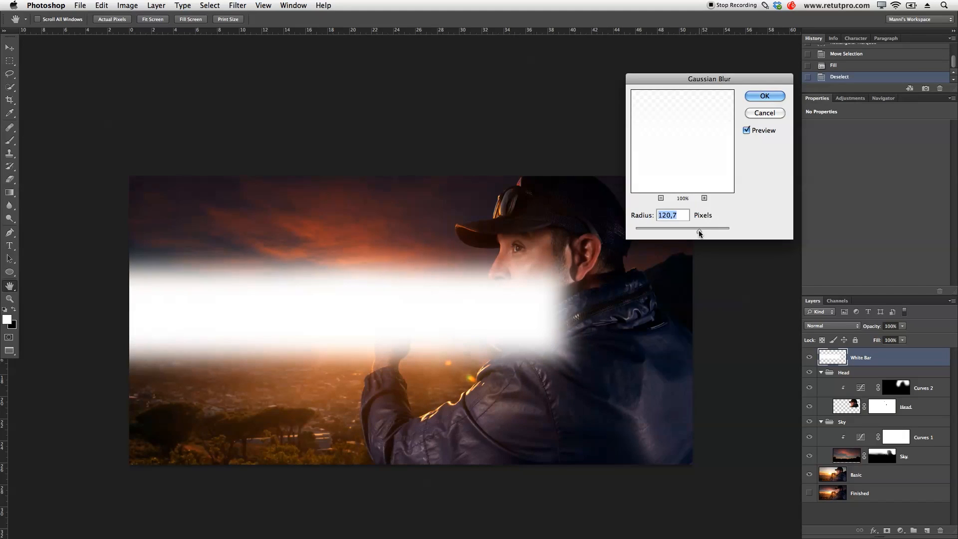
{"action": "left_click_drag", "start_coordinate": [700, 233], "coordinate": [699, 232]}
{"action": "left_click", "coordinate": [768, 99]}
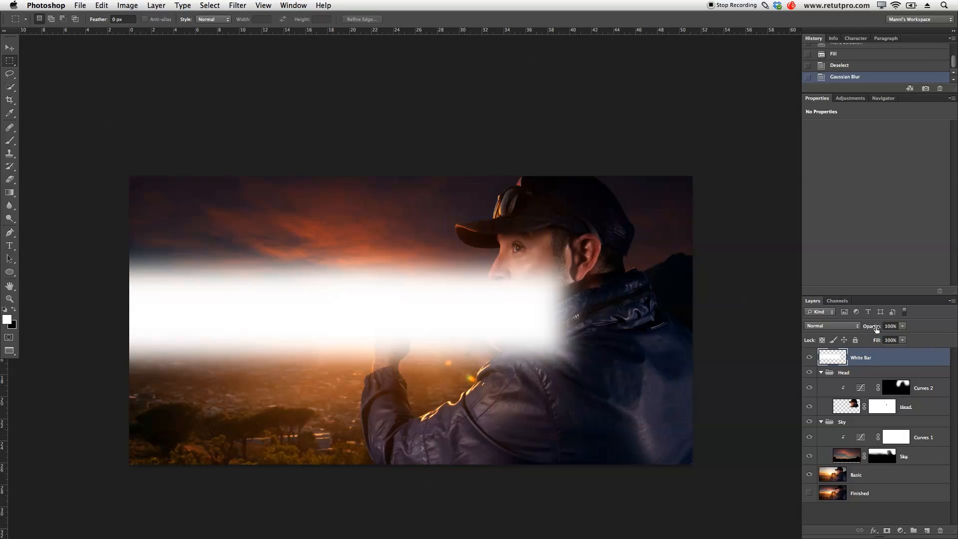
- Lower the White Bar layer's opacity to 15% and compare the image with and without the haze
{"action": "left_click_drag", "start_coordinate": [865, 327], "coordinate": [836, 332]}
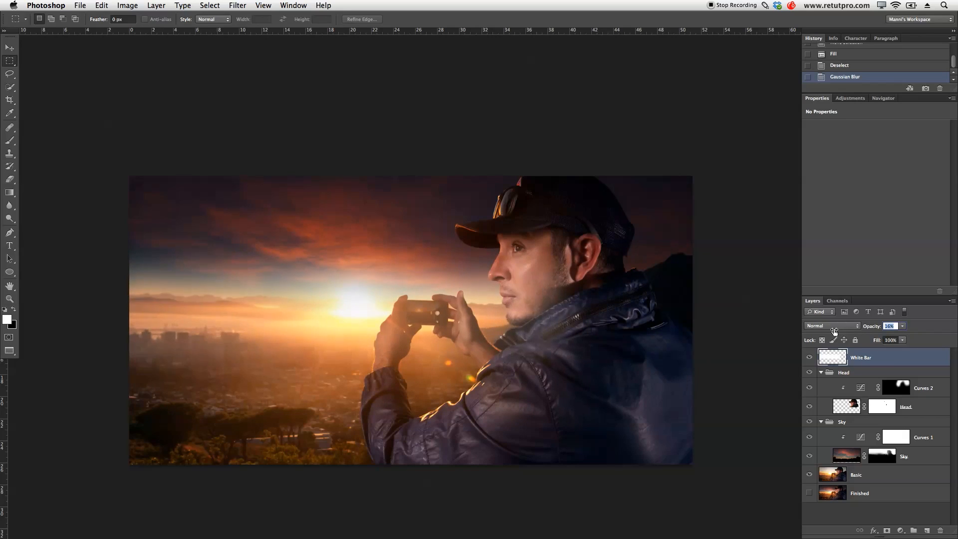
{"action": "left_click_drag", "start_coordinate": [832, 330], "coordinate": [827, 331]}
{"action": "left_click", "coordinate": [808, 357]}
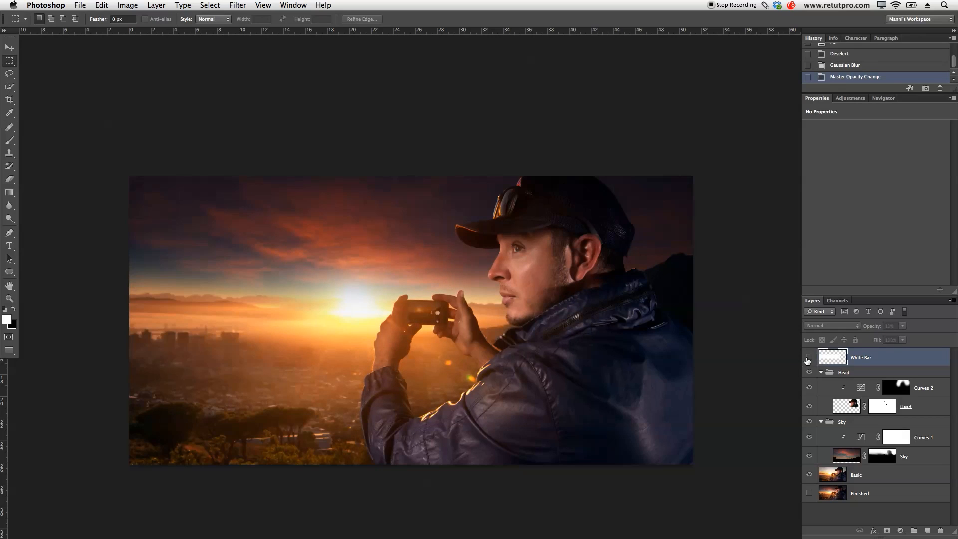
{"action": "left_click", "coordinate": [808, 358]}
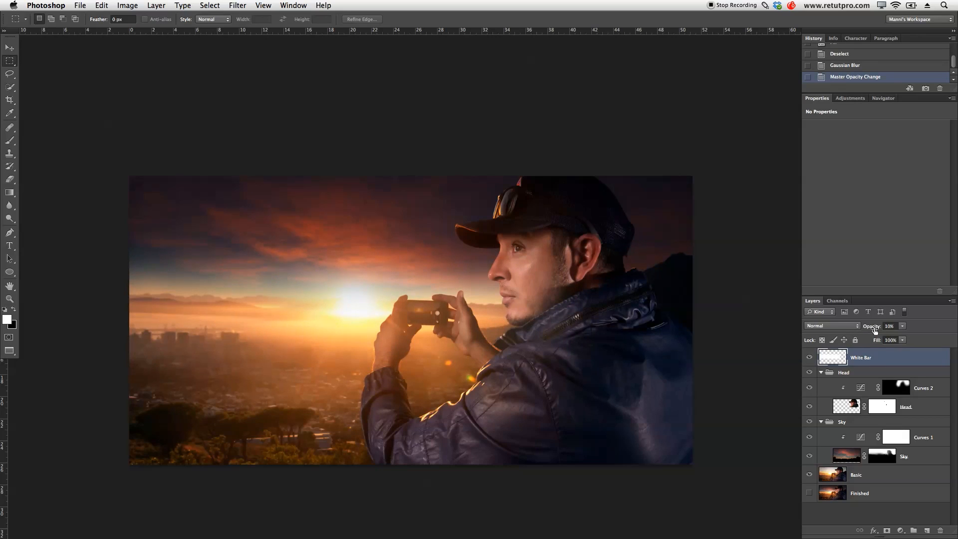
{"action": "left_click_drag", "start_coordinate": [877, 329], "coordinate": [877, 329]}
{"action": "left_click", "coordinate": [810, 357]}
{"action": "left_click", "coordinate": [809, 357]}
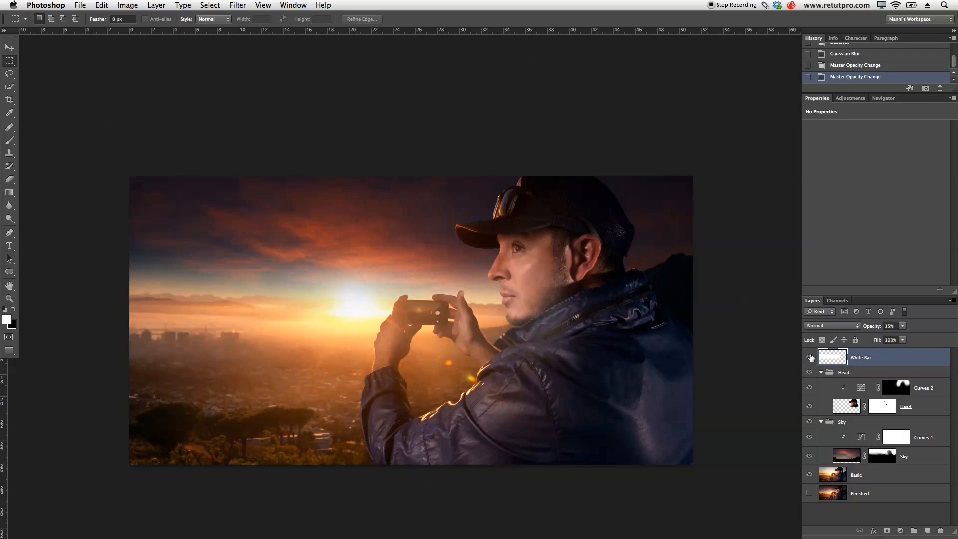
{"action": "left_click", "coordinate": [810, 357]}
{"action": "left_click", "coordinate": [810, 357]}
- Add a layer mask to the White Bar layer and paint black at 100% opacity over the jacket with an 800 px brush
{"action": "left_click", "coordinate": [887, 531]}
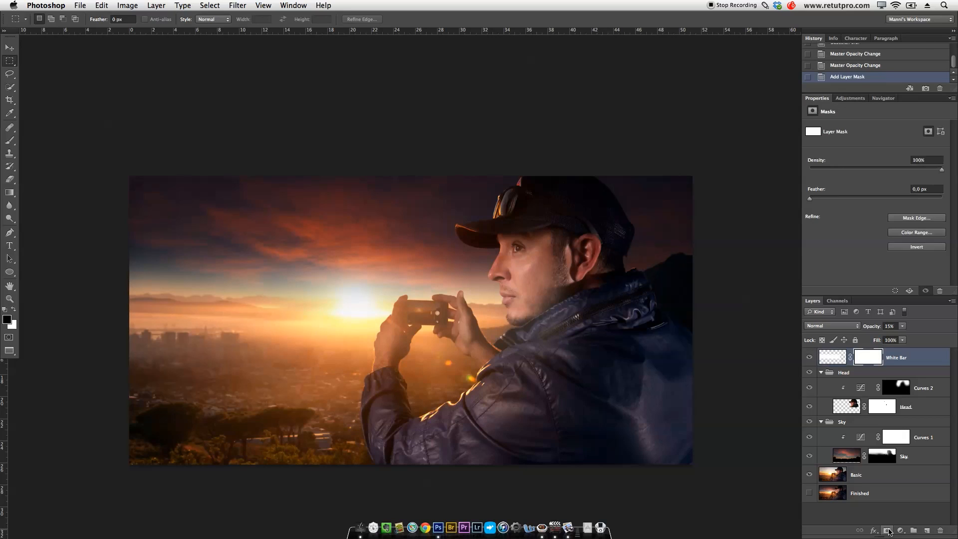
{"action": "key", "text": "b"}
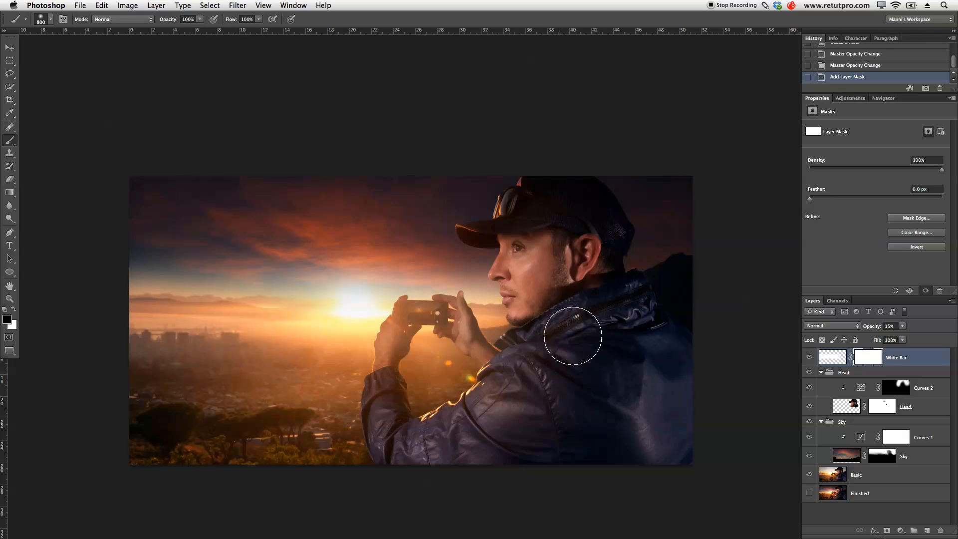
{"action": "left_click_drag", "start_coordinate": [528, 366], "coordinate": [503, 399]}
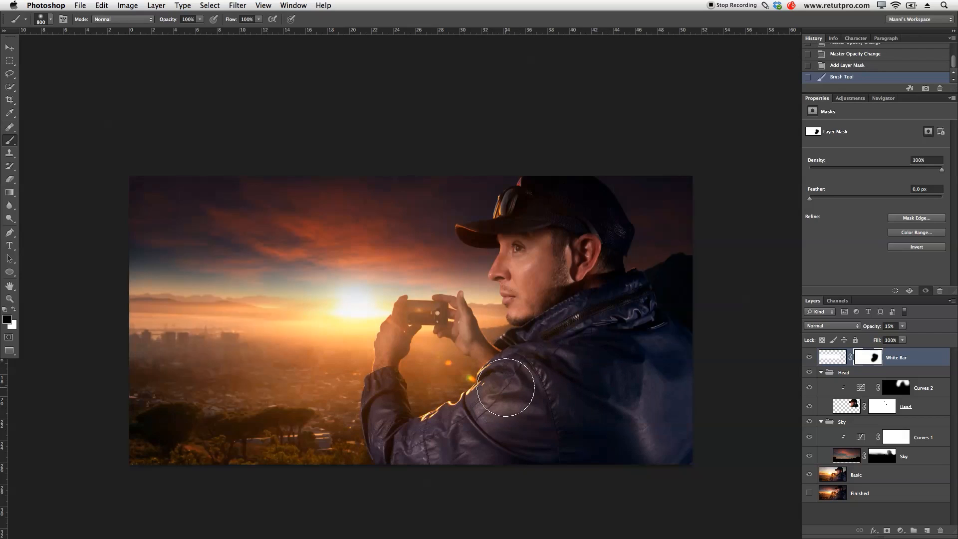
- Soften the haze over the foreground trees and city by painting black on the mask with a 2500 px brush at 20% opacity
{"action": "key", "text": "bracketright"}
{"action": "key", "text": "bracketright"}
{"action": "key", "text": "bracketright"}
{"action": "key", "text": "bracketright"}
{"action": "key", "text": "bracketright"}
{"action": "key", "text": "bracketright"}
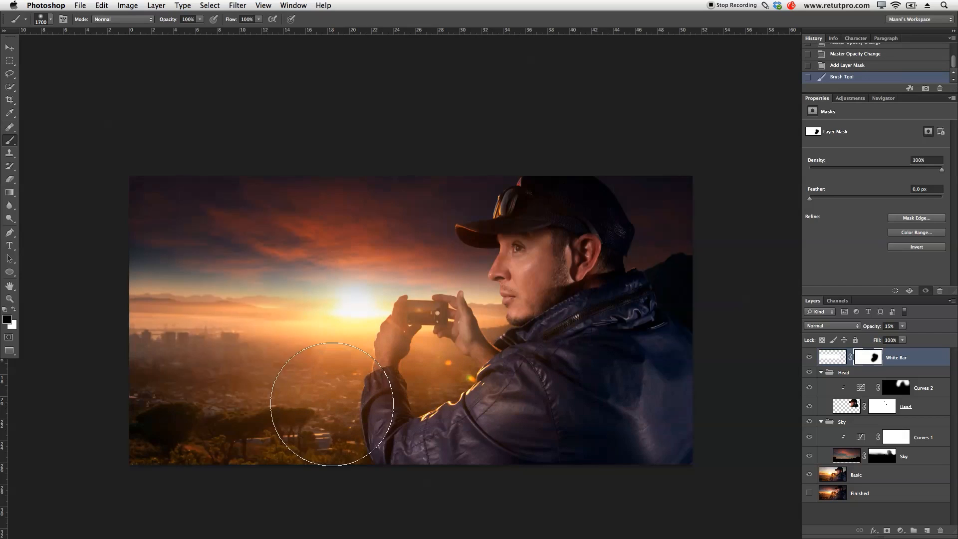
{"action": "key", "text": "bracketright"}
{"action": "key", "text": "2"}
{"action": "key", "text": "bracketright"}
{"action": "key", "text": "bracketright"}
{"action": "key", "text": "bracketright"}
{"action": "key", "text": "bracketright"}
{"action": "mouse_move", "coordinate": [150, 423]}
{"action": "left_mouse_down"}
{"action": "mouse_move", "coordinate": [160, 411]}
{"action": "mouse_move", "coordinate": [135, 402]}
{"action": "mouse_move", "coordinate": [196, 408]}
{"action": "mouse_move", "coordinate": [130, 403]}
{"action": "mouse_move", "coordinate": [268, 413]}
{"action": "mouse_move", "coordinate": [152, 412]}
{"action": "mouse_move", "coordinate": [234, 417]}
{"action": "left_mouse_up"}
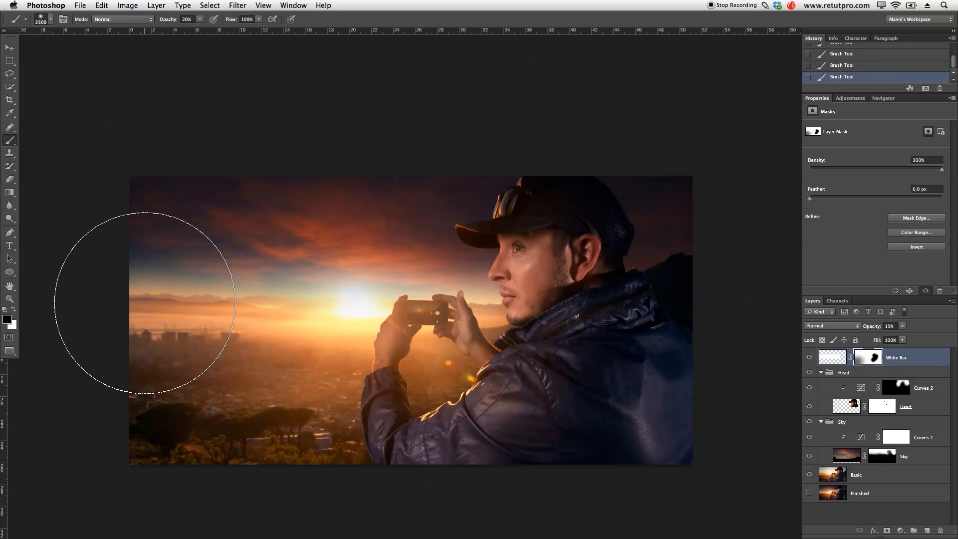
{"action": "key", "text": "F1"}
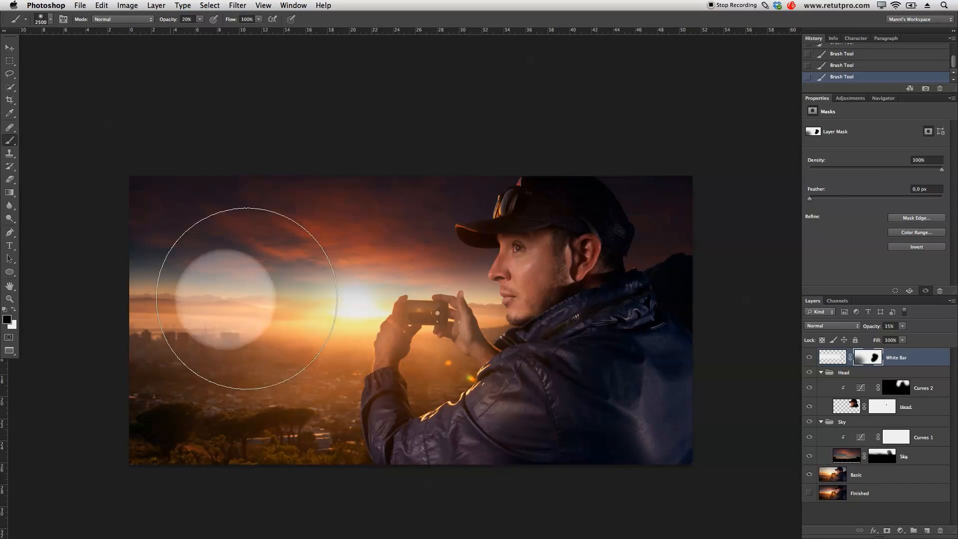
{"action": "key", "text": "bracketleft"}
{"action": "key", "text": "bracketleft"}
{"action": "key", "text": "bracketleft"}
{"action": "key", "text": "bracketleft"}
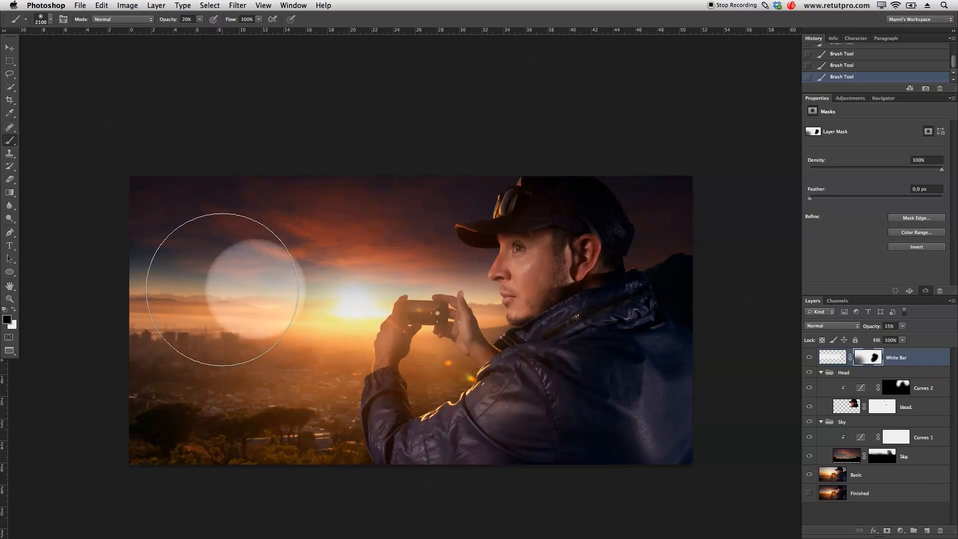
{"action": "key", "text": "bracketleft"}
{"action": "key", "text": "bracketleft"}
{"action": "key", "text": "bracketleft"}
{"action": "key", "text": "bracketleft"}
{"action": "key", "text": "bracketleft"}
{"action": "key", "text": "bracketleft"}
{"action": "key", "text": "bracketleft"}
{"action": "key", "text": "bracketleft"}
{"action": "key", "text": "bracketleft"}
{"action": "key", "text": "bracketleft"}
{"action": "key", "text": "bracketleft"}
{"action": "key", "text": "bracketleft"}
{"action": "key", "text": "bracketleft"}
{"action": "key", "text": "bracketleft"}
{"action": "key", "text": "bracketleft"}
{"action": "key", "text": "bracketleft"}
{"action": "key", "text": "bracketleft"}
{"action": "key", "text": "bracketleft"}
{"action": "key", "text": "bracketleft"}
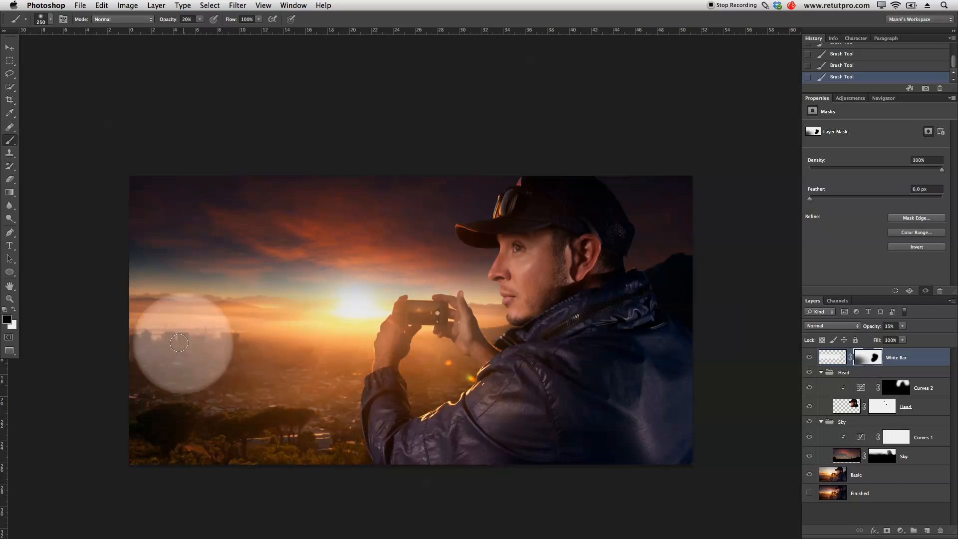
{"action": "key", "text": "F1"}
{"action": "key", "text": "bracketright"}
{"action": "key", "text": "bracketright"}
{"action": "key", "text": "bracketright"}
{"action": "key", "text": "bracketright"}
{"action": "key", "text": "bracketright"}
{"action": "key", "text": "bracketright"}
{"action": "key", "text": "bracketright"}
{"action": "key", "text": "bracketright"}
{"action": "key", "text": "bracketright"}
{"action": "key", "text": "bracketright"}
{"action": "key", "text": "bracketright"}
{"action": "key", "text": "bracketright"}
{"action": "key", "text": "bracketright"}
{"action": "key", "text": "bracketright"}
{"action": "key", "text": "bracketright"}
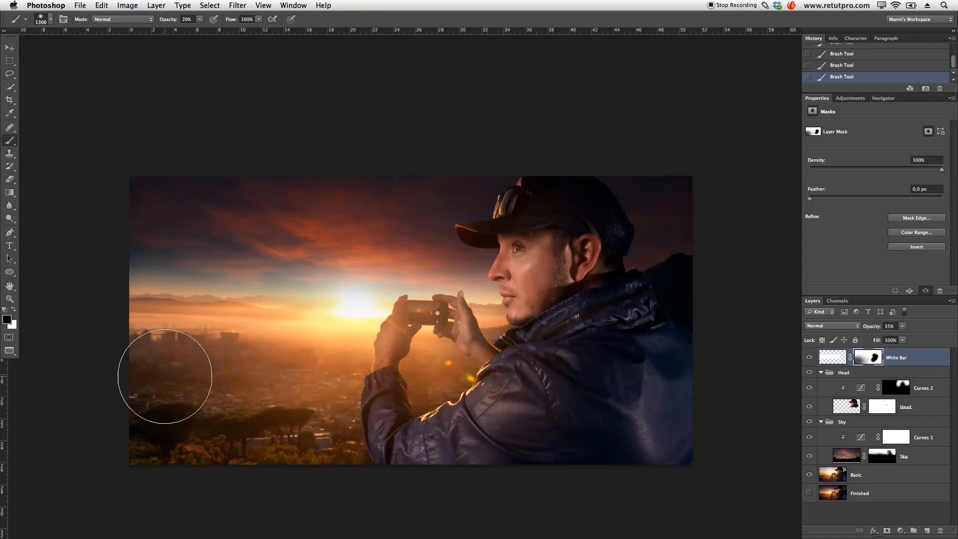
{"action": "key", "text": "bracketright"}
{"action": "key", "text": "bracketright"}
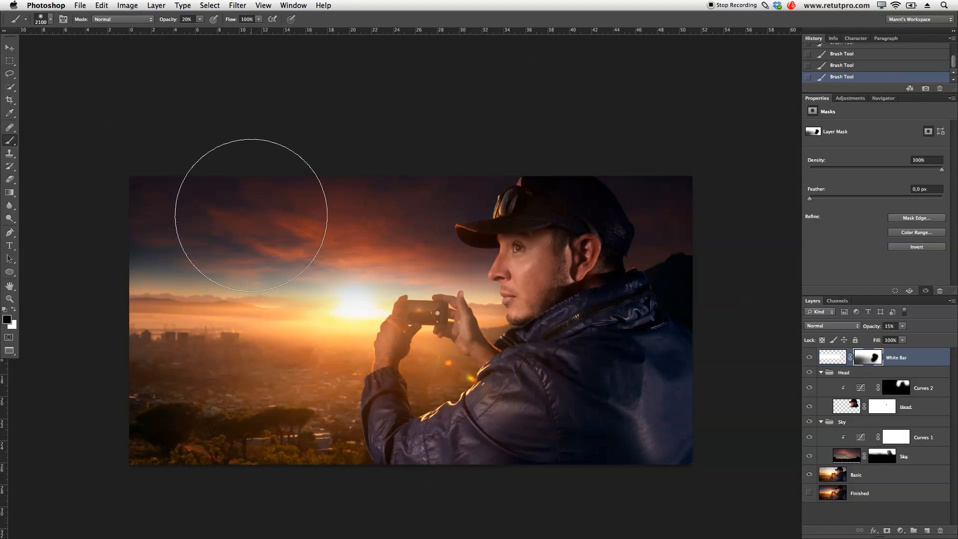
- Reduce the mask brush to 600 px for masking the haze around the man's hands and phone
{"action": "left_click", "coordinate": [378, 230]}
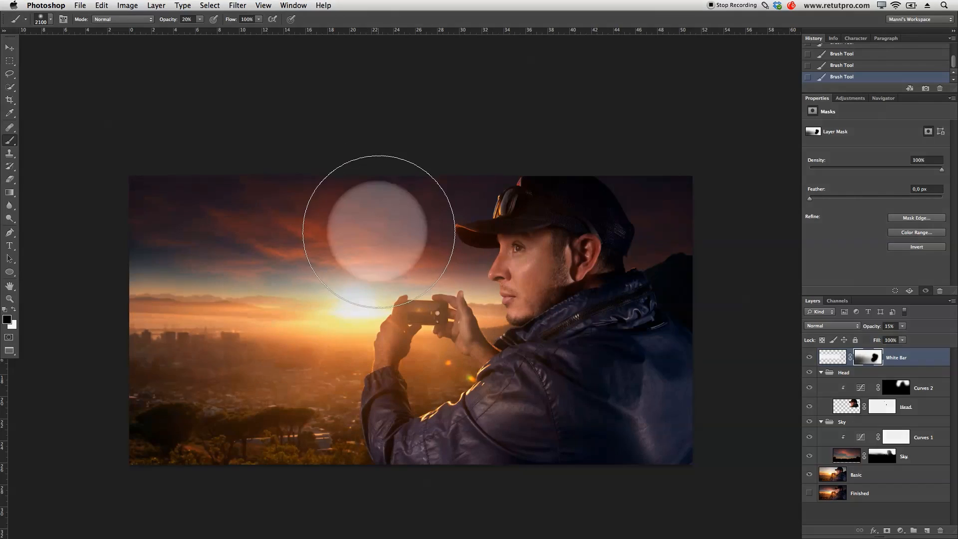
{"action": "left_click", "coordinate": [444, 298]}
{"action": "key", "text": "bracketleft"}
{"action": "key", "text": "bracketleft"}
{"action": "key", "text": "bracketleft"}
{"action": "key", "text": "bracketleft"}
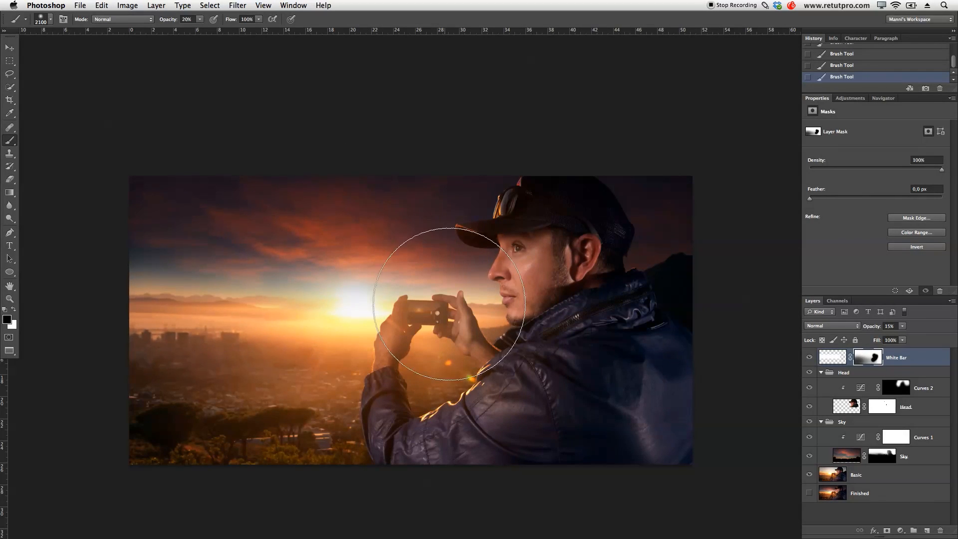
{"action": "key", "text": "bracketleft"}
{"action": "key", "text": "bracketleft"}
{"action": "key", "text": "bracketleft"}
{"action": "key", "text": "bracketleft"}
{"action": "key", "text": "bracketleft"}
{"action": "key", "text": "bracketleft"}
{"action": "key", "text": "bracketleft"}
{"action": "key", "text": "bracketleft"}
{"action": "key", "text": "bracketleft"}
{"action": "key", "text": "bracketleft"}
{"action": "key", "text": "bracketleft"}
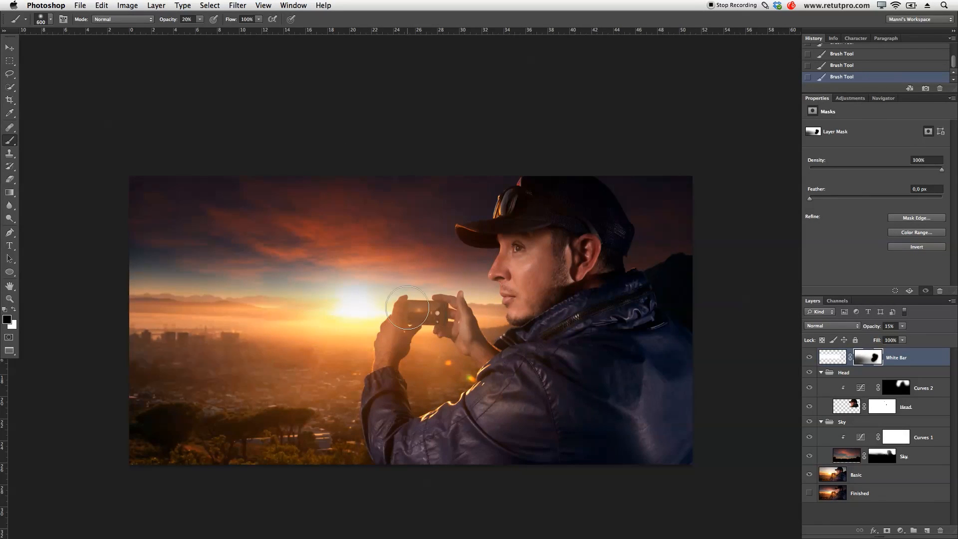
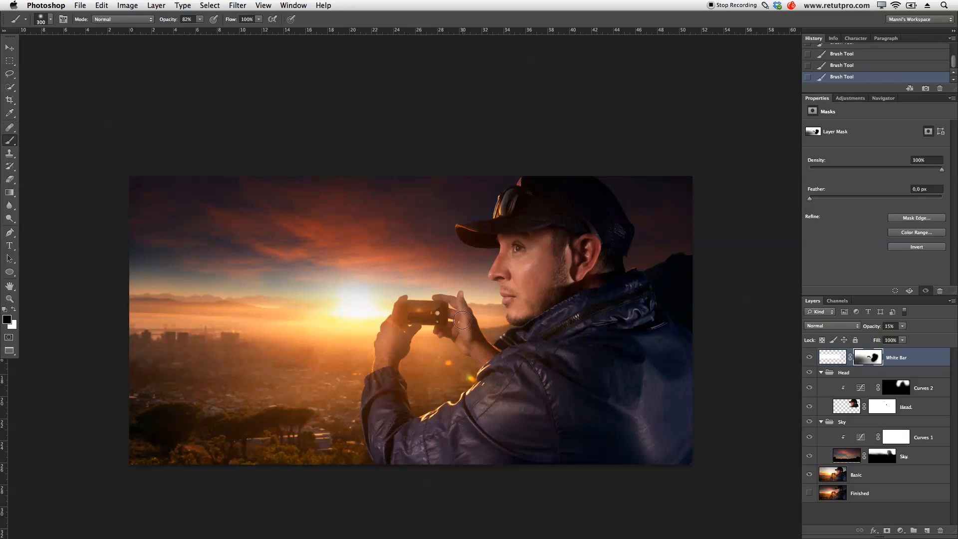
- Remove the haze from the man's hands, phone and forearm by painting black on the White Bar mask with a 100 px brush at 82% opacity
{"action": "key", "text": "z"}
{"action": "left_click", "coordinate": [437, 304]}
{"action": "left_click_drag", "start_coordinate": [461, 302], "coordinate": [490, 303]}
{"action": "key", "text": "b"}
{"action": "key", "text": "bracketleft"}
{"action": "key", "text": "bracketleft"}
{"action": "key", "text": "bracketleft"}
{"action": "key", "text": "bracketleft"}
{"action": "key", "text": "bracketleft"}
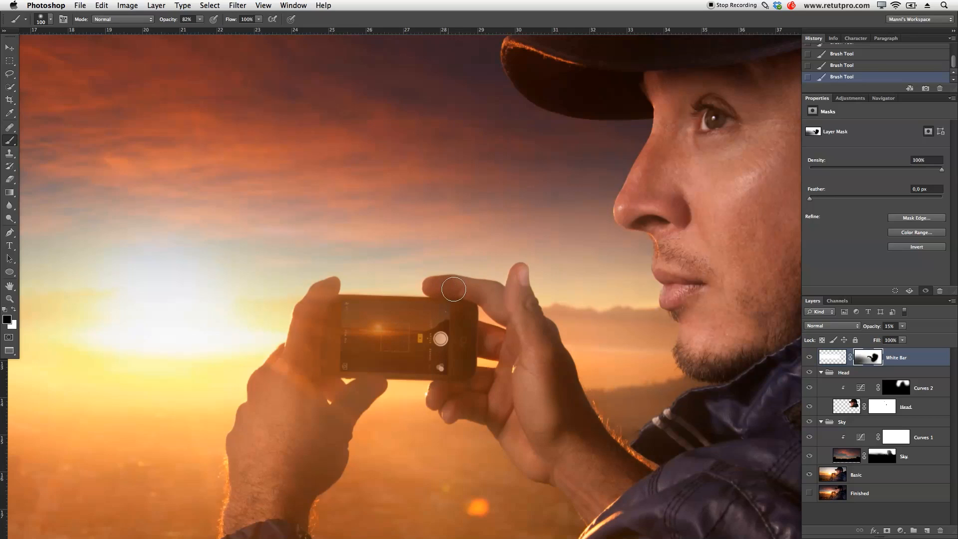
{"action": "mouse_move", "coordinate": [514, 299]}
{"action": "left_mouse_down"}
{"action": "mouse_move", "coordinate": [520, 275]}
{"action": "mouse_move", "coordinate": [537, 378]}
{"action": "mouse_move", "coordinate": [548, 338]}
{"action": "left_mouse_up"}
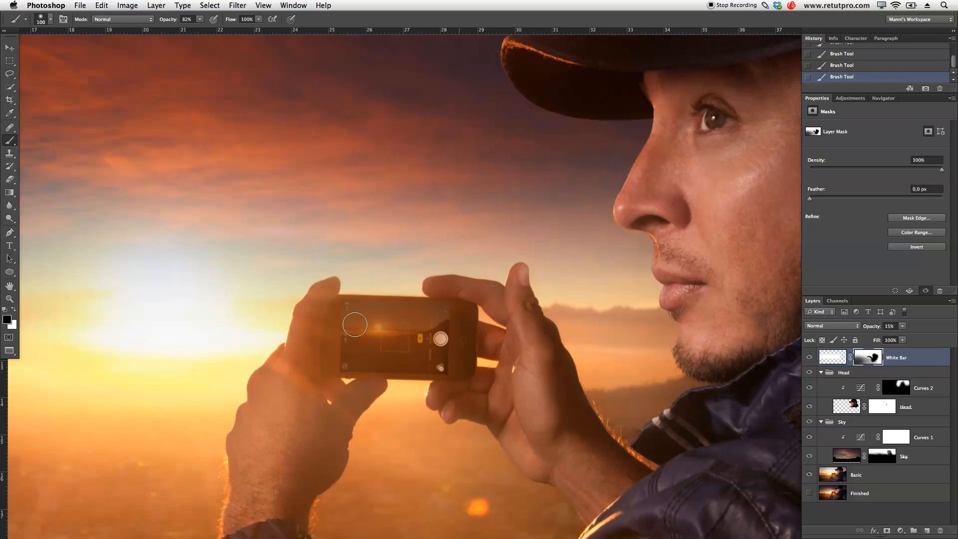
{"action": "mouse_move", "coordinate": [315, 304]}
{"action": "left_mouse_down"}
{"action": "mouse_move", "coordinate": [365, 395]}
{"action": "mouse_move", "coordinate": [337, 457]}
{"action": "mouse_move", "coordinate": [328, 416]}
{"action": "mouse_move", "coordinate": [302, 465]}
{"action": "mouse_move", "coordinate": [336, 357]}
{"action": "mouse_move", "coordinate": [264, 444]}
{"action": "mouse_move", "coordinate": [280, 367]}
{"action": "mouse_move", "coordinate": [235, 454]}
{"action": "mouse_move", "coordinate": [250, 451]}
{"action": "mouse_move", "coordinate": [293, 524]}
{"action": "mouse_move", "coordinate": [302, 501]}
{"action": "mouse_move", "coordinate": [258, 532]}
{"action": "mouse_move", "coordinate": [239, 511]}
{"action": "left_mouse_up"}
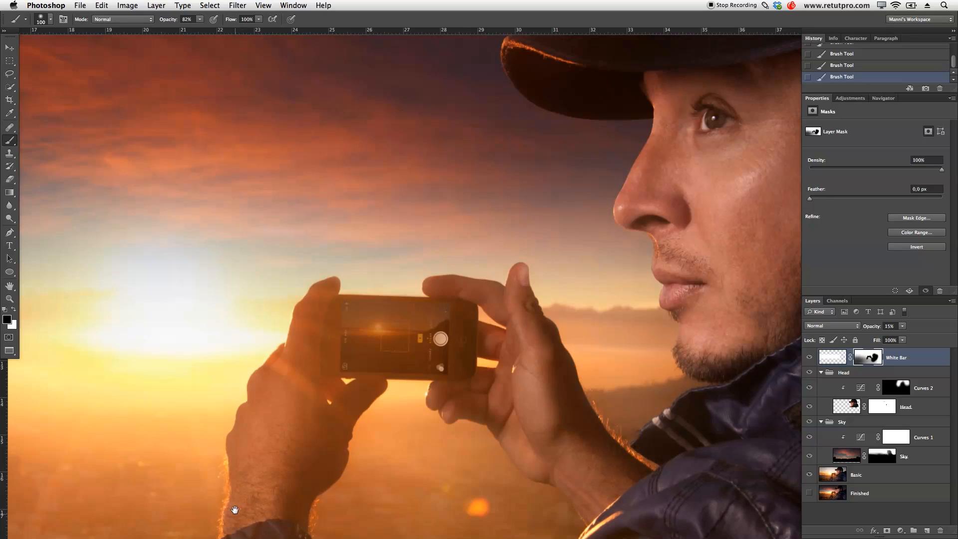
{"action": "left_click_drag", "start_coordinate": [282, 472], "coordinate": [336, 427]}
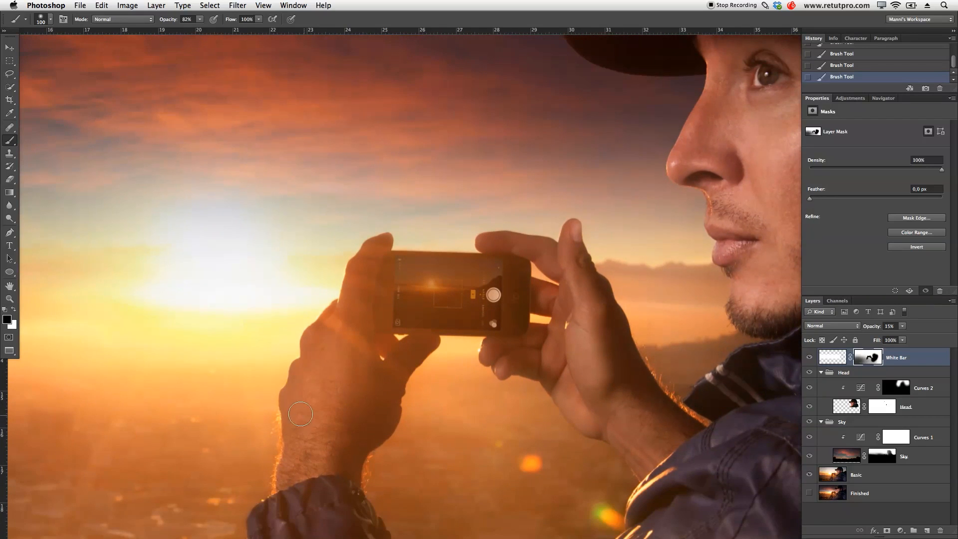
{"action": "left_click_drag", "start_coordinate": [417, 379], "coordinate": [381, 380]}
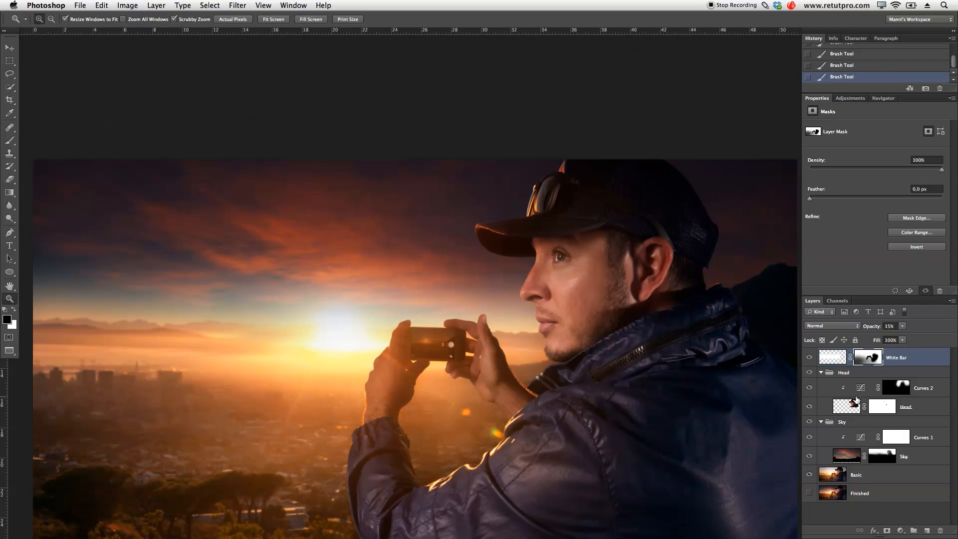
- Compare the whole image with and without the masked White Bar layer
{"action": "left_click_drag", "start_coordinate": [733, 359], "coordinate": [713, 360]}
{"action": "left_click", "coordinate": [809, 357]}
{"action": "left_click", "coordinate": [810, 357]}
{"action": "left_click_drag", "start_coordinate": [566, 336], "coordinate": [555, 311]}
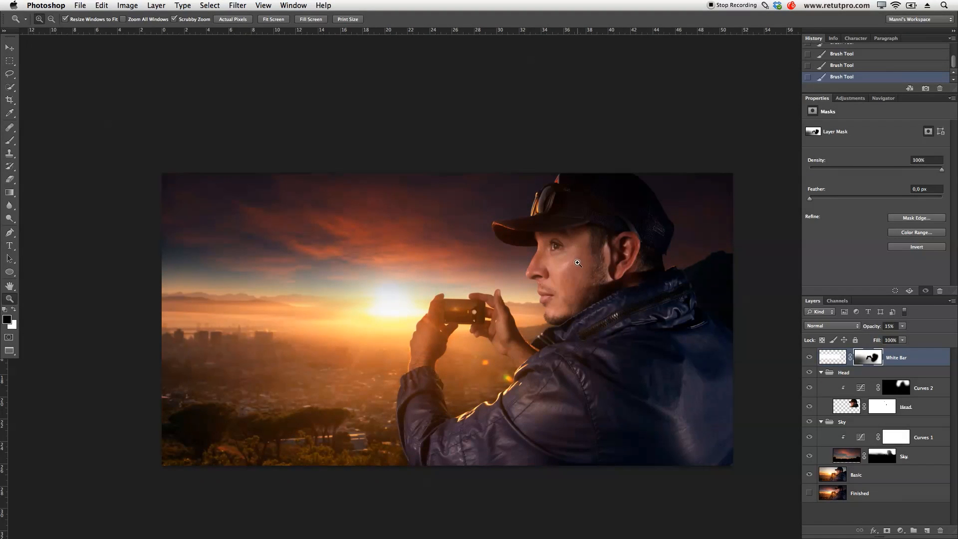
- Add a Curves adjustment above White Bar, darken the shadows slightly, anchor the midtones, and pull the white point's input to 241
{"action": "left_click", "coordinate": [851, 99]}
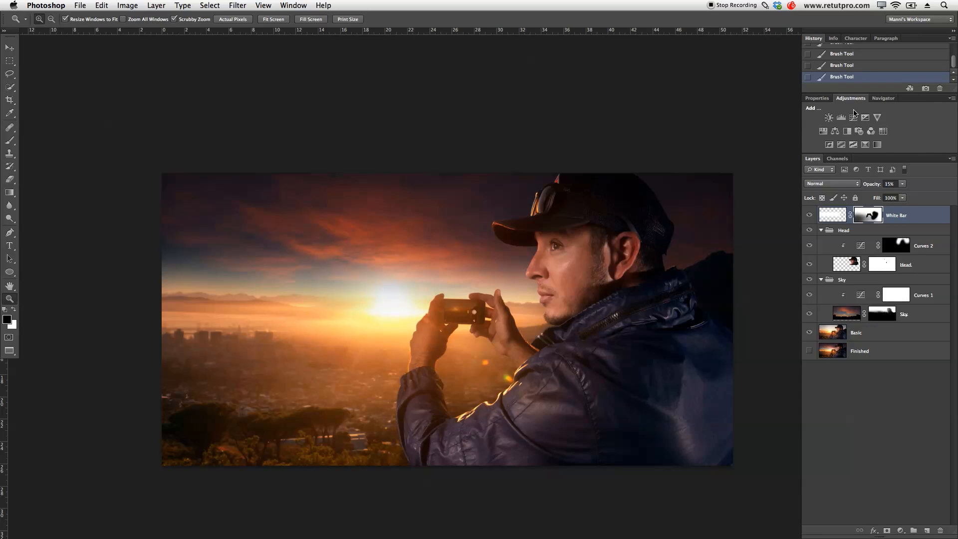
{"action": "left_click", "coordinate": [853, 118]}
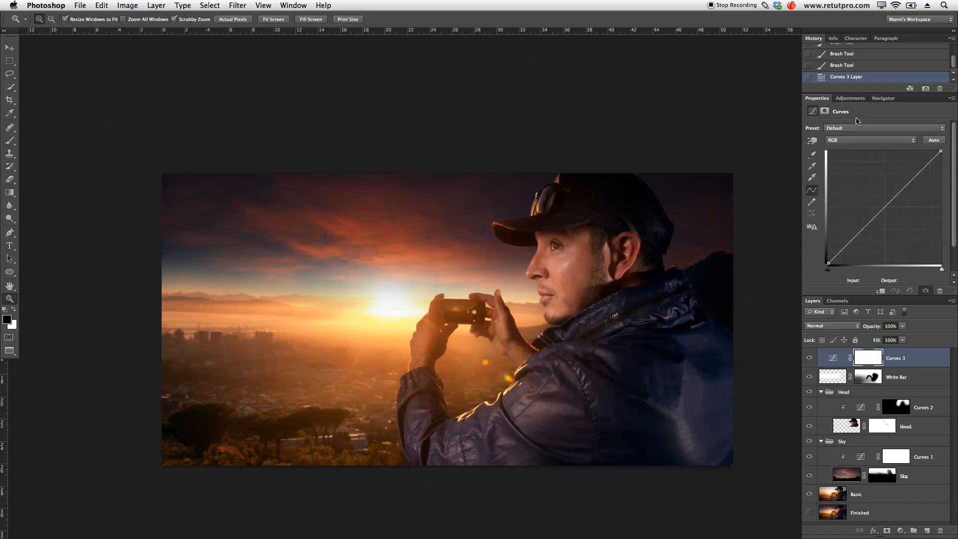
{"action": "left_click", "coordinate": [859, 233]}
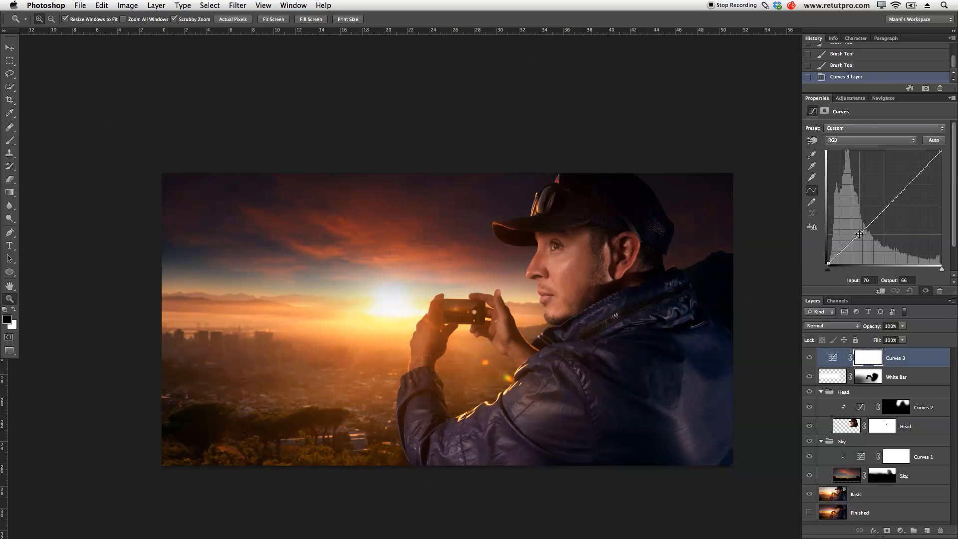
{"action": "left_click_drag", "start_coordinate": [859, 234], "coordinate": [853, 240]}
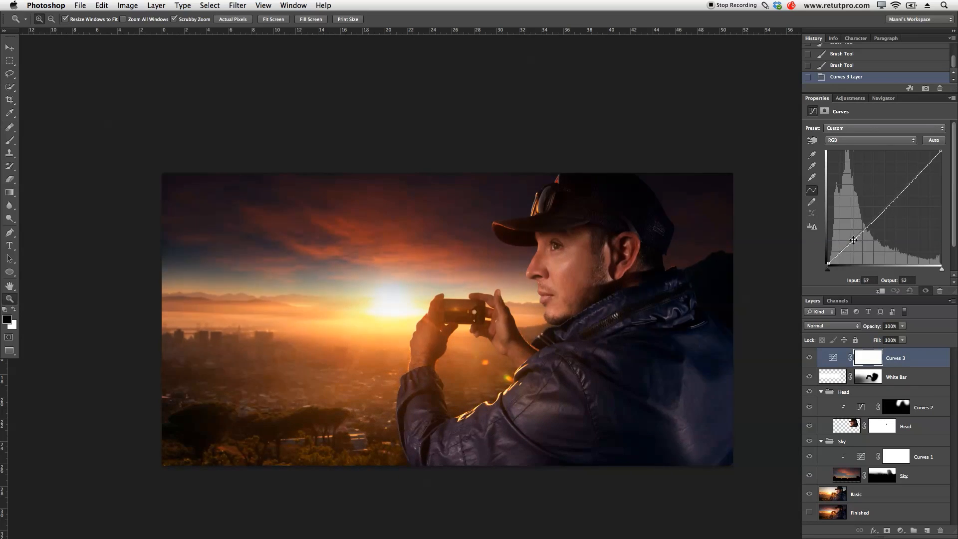
{"action": "left_click", "coordinate": [885, 205]}
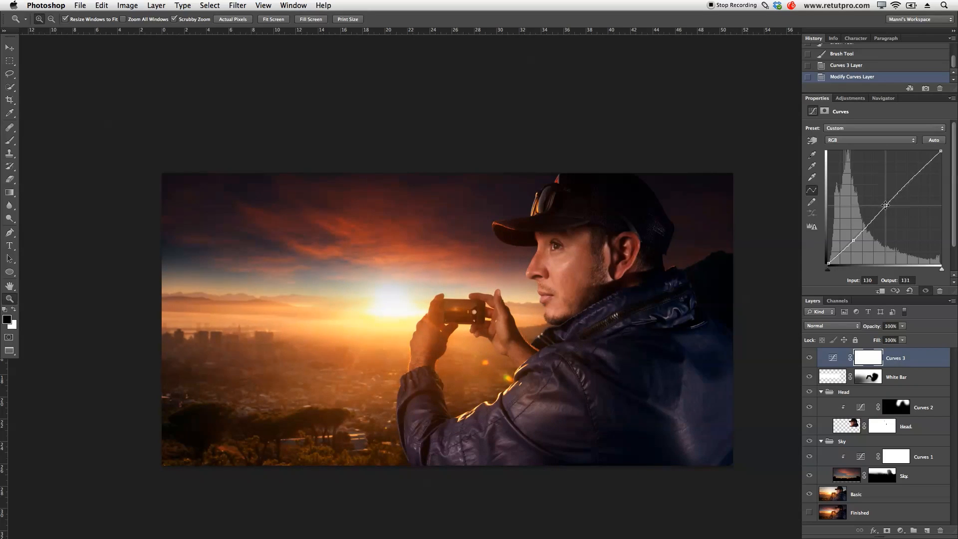
{"action": "left_click_drag", "start_coordinate": [941, 151], "coordinate": [934, 149]}
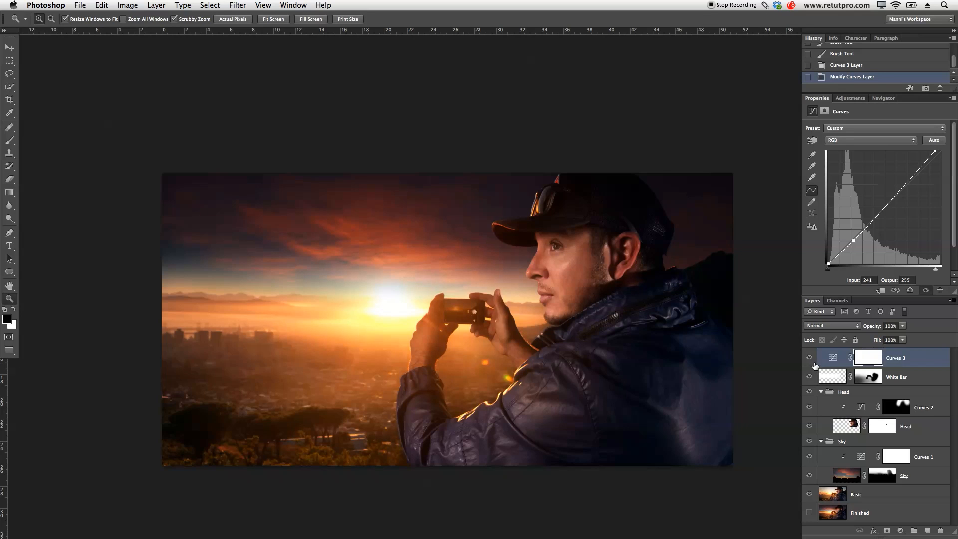
- Compare the image with and without the Curves 3 contrast adjustment and check its black point
{"action": "left_click", "coordinate": [809, 358]}
{"action": "left_click", "coordinate": [810, 358]}
{"action": "left_click", "coordinate": [810, 358]}
{"action": "left_click", "coordinate": [810, 358]}
{"action": "left_click", "coordinate": [827, 263]}
{"action": "left_click_drag", "start_coordinate": [828, 263], "coordinate": [828, 263]}
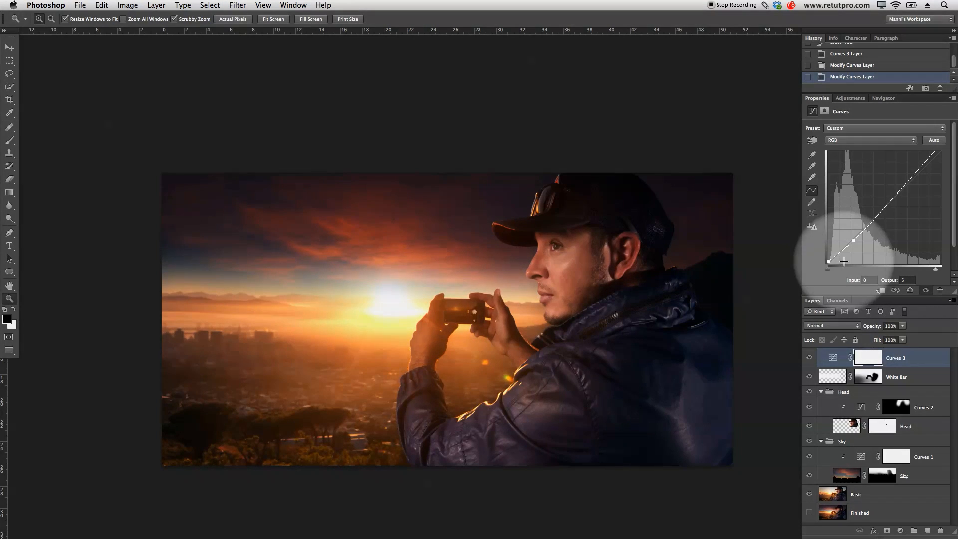
- Add a Hue/Saturation adjustment layer on top and set the master saturation to -8
{"action": "left_click", "coordinate": [855, 98]}
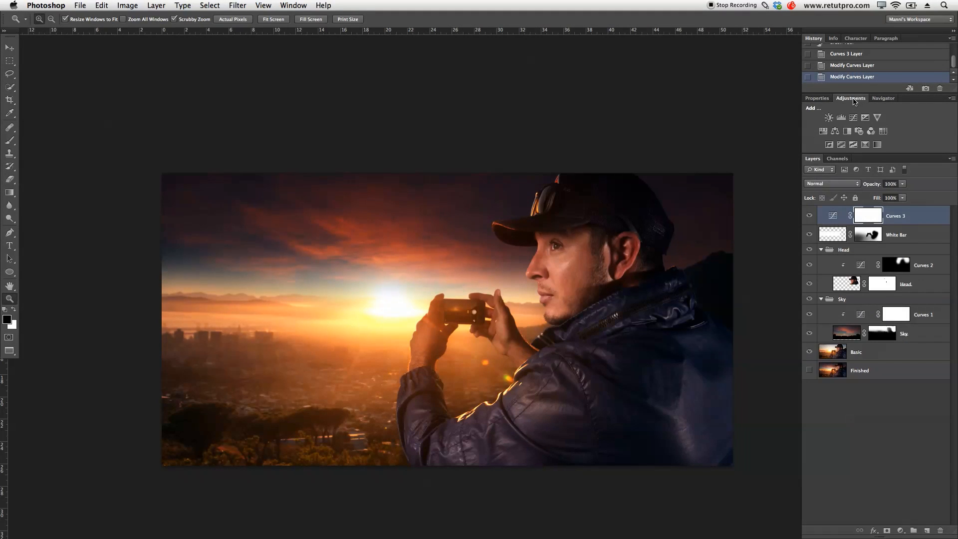
{"action": "left_click", "coordinate": [823, 131]}
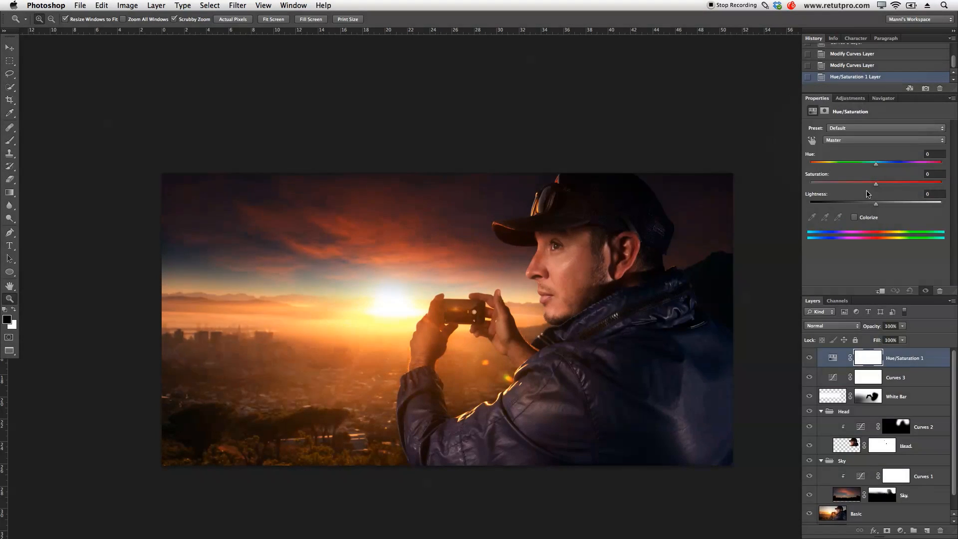
{"action": "left_click", "coordinate": [876, 184]}
{"action": "mouse_move", "coordinate": [872, 187]}
{"action": "left_mouse_down"}
{"action": "mouse_move", "coordinate": [848, 190]}
{"action": "mouse_move", "coordinate": [870, 190]}
{"action": "left_mouse_up"}
{"action": "left_click_drag", "start_coordinate": [872, 190], "coordinate": [871, 190]}
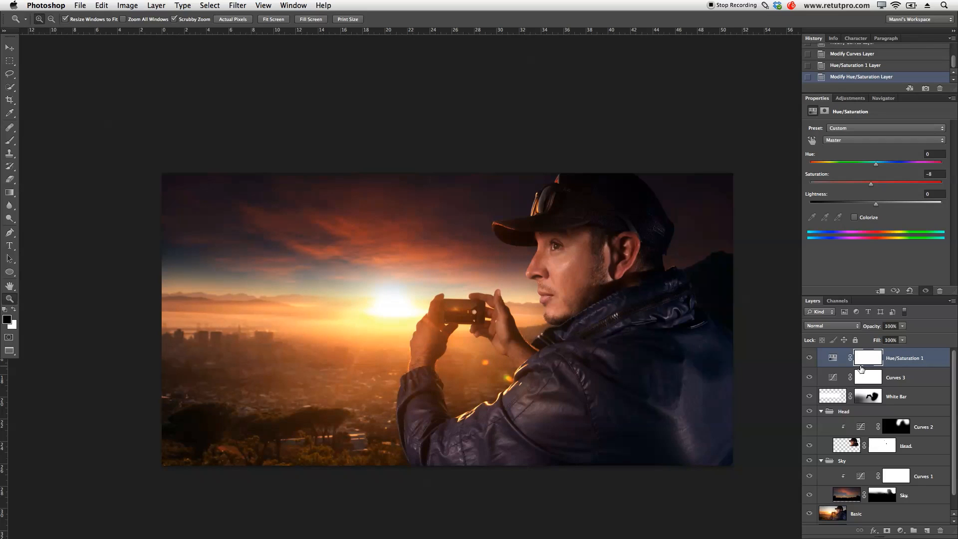
- Invert the Hue/Saturation layer's mask to black and paint white over the man's face with a brush at 100% opacity
{"action": "key", "text": "super+i"}
{"action": "key", "text": "b"}
{"action": "key", "text": "x"}
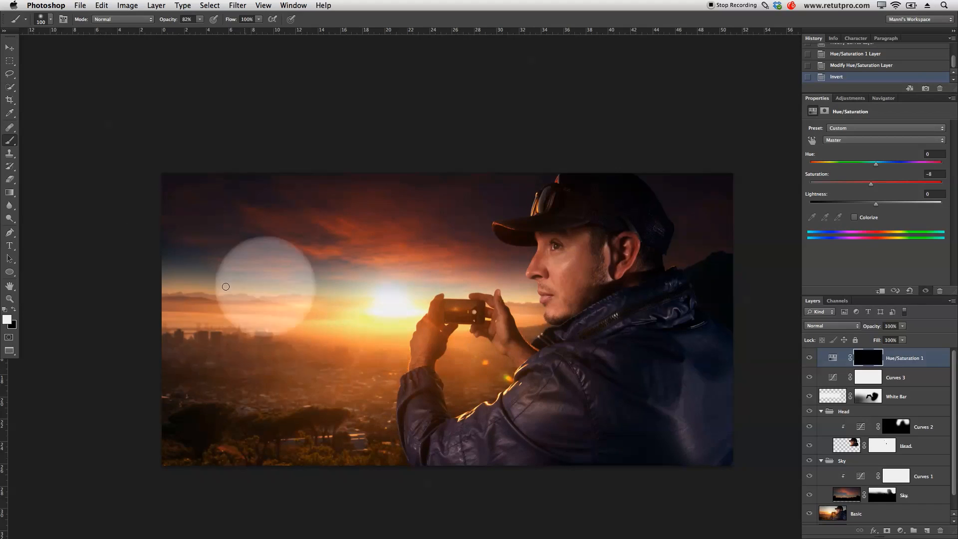
{"action": "left_click_drag", "start_coordinate": [176, 23], "coordinate": [214, 24]}
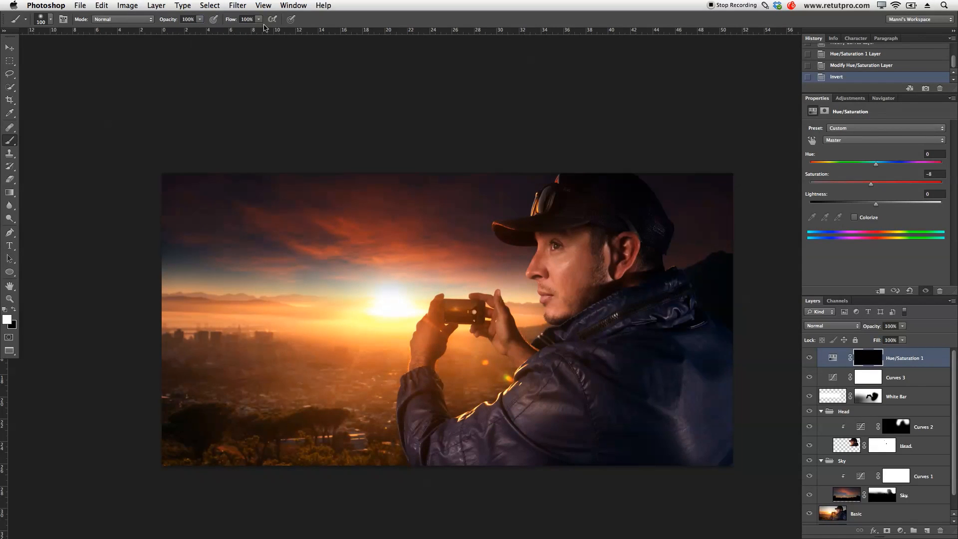
{"action": "key", "text": "bracketright"}
{"action": "key", "text": "bracketright"}
{"action": "key", "text": "bracketright"}
{"action": "key", "text": "bracketright"}
{"action": "mouse_move", "coordinate": [562, 303]}
{"action": "left_mouse_down"}
{"action": "mouse_move", "coordinate": [610, 250]}
{"action": "mouse_move", "coordinate": [613, 271]}
{"action": "mouse_move", "coordinate": [627, 254]}
{"action": "mouse_move", "coordinate": [645, 262]}
{"action": "mouse_move", "coordinate": [625, 266]}
{"action": "left_mouse_up"}
- Extend the desaturation over the side of the man's face by painting white on the mask with a 200 px brush
{"action": "key", "text": "bracketleft"}
{"action": "key", "text": "bracketleft"}
{"action": "key", "text": "bracketleft"}
{"action": "key", "text": "bracketleft"}
{"action": "key", "text": "bracketleft"}
{"action": "key", "text": "bracketleft"}
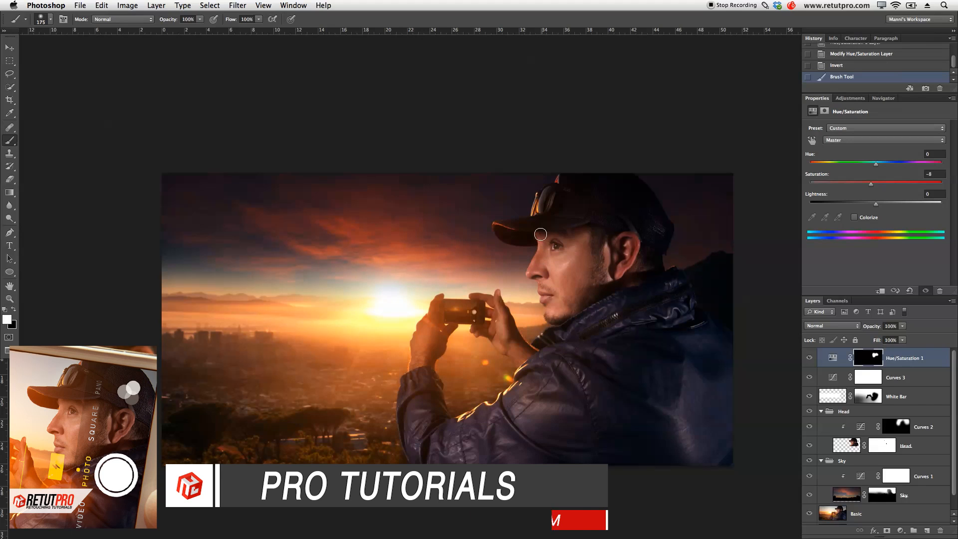
{"action": "key", "text": "bracketright"}
{"action": "left_click_drag", "start_coordinate": [602, 245], "coordinate": [606, 238]}
- Compare the man's skin tones with and without the Hue/Saturation adjustment
{"action": "left_click", "coordinate": [811, 359]}
{"action": "left_click", "coordinate": [812, 359]}
{"action": "left_click", "coordinate": [809, 359]}
{"action": "left_click", "coordinate": [811, 360]}
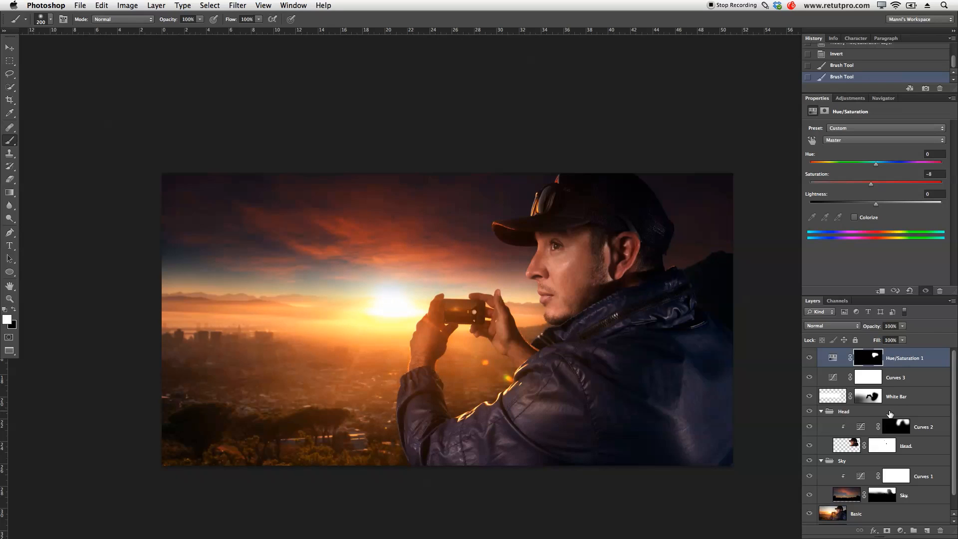
- Group the Hue/Saturation 1, Curves 3 and White Bar layers as "White Bar & Pop" and collapse the Head and Sky groups
{"action": "left_click", "coordinate": [891, 396], "text": "shift"}
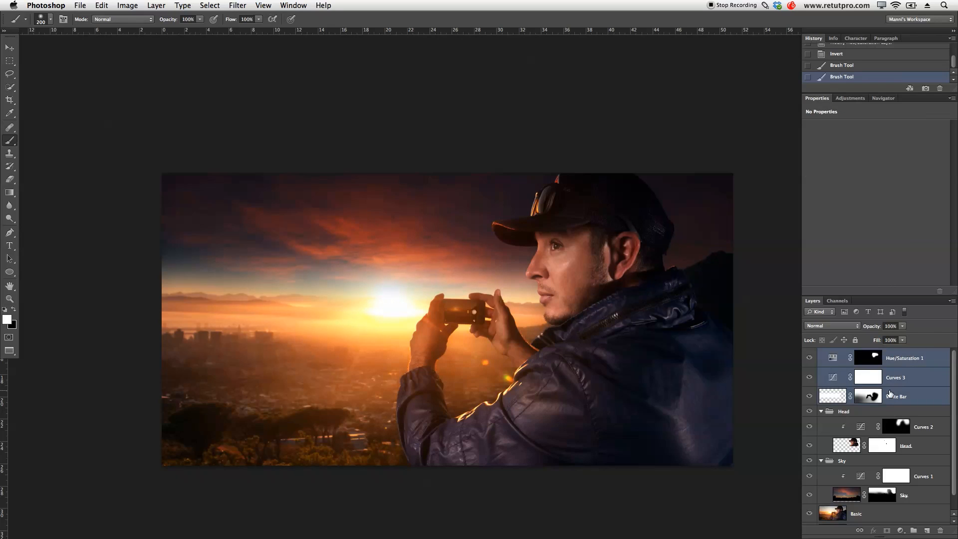
{"action": "key", "text": "super+g"}
{"action": "double_click", "coordinate": [847, 353]}
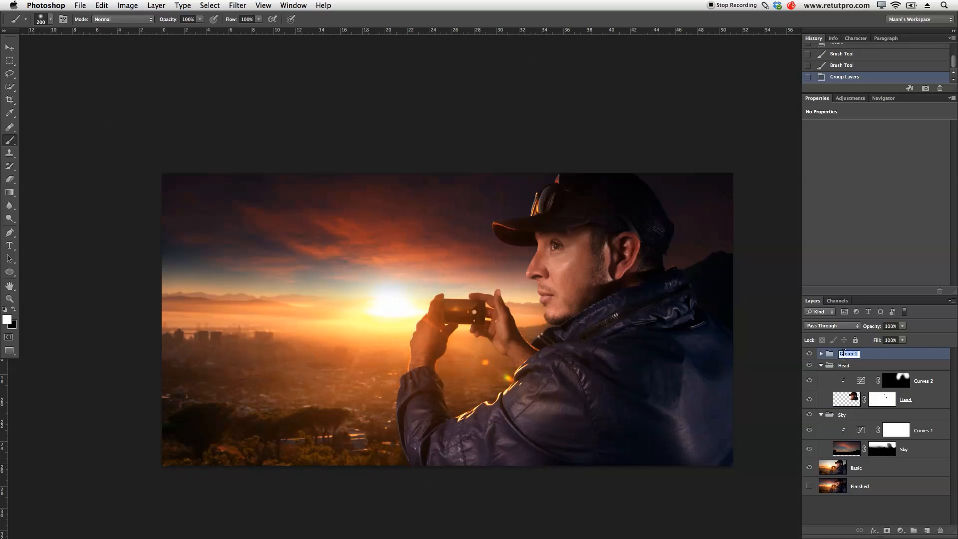
{"action": "type", "text": "wH"}
{"action": "type", "text": "IT bA"}
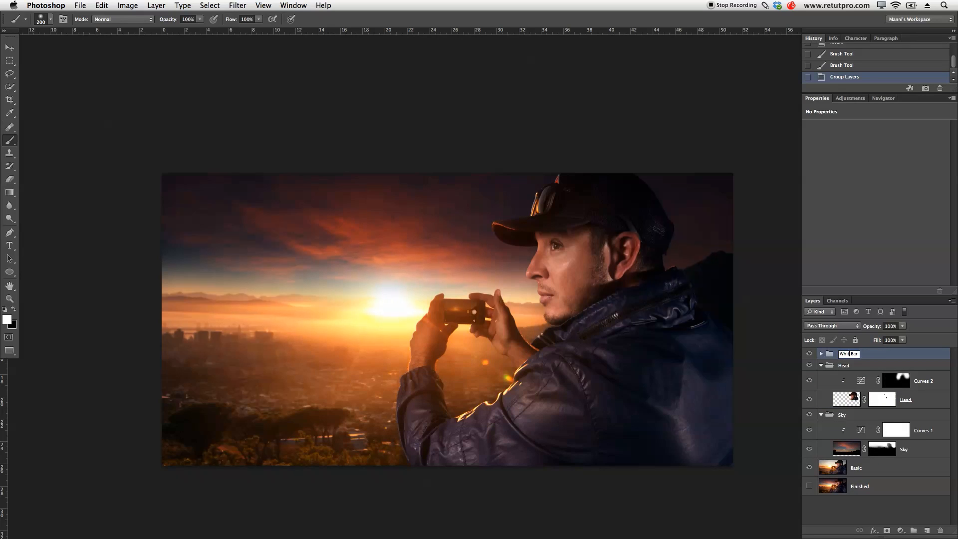
{"action": "type", "text": "e Bar & Pop"}
{"action": "key", "text": "Return"}
{"action": "left_click", "coordinate": [821, 414]}
{"action": "left_click", "coordinate": [821, 365]}
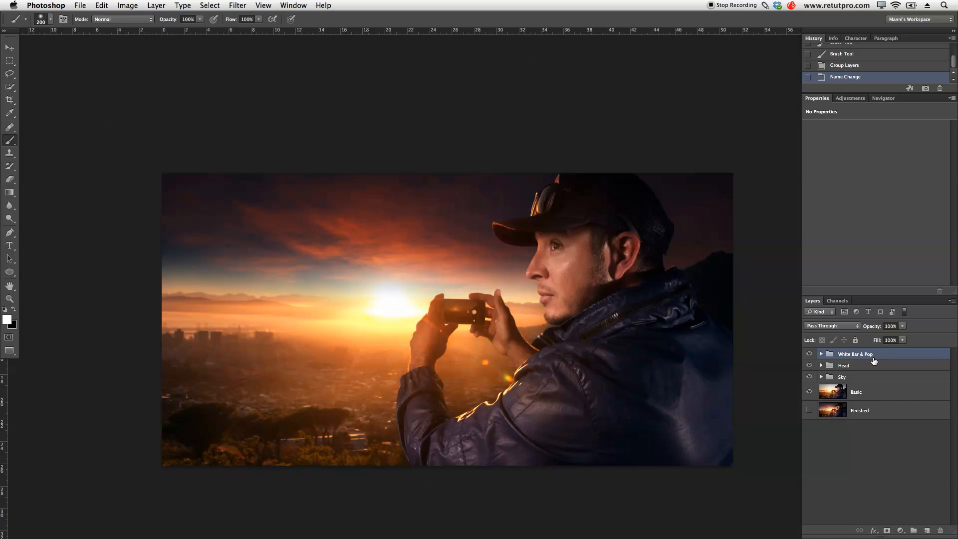
- Stamp all visible layers into a new top layer, hide the three groups, and compare the stamped result with the Basic image
{"action": "key", "text": "super+alt+shift+e"}
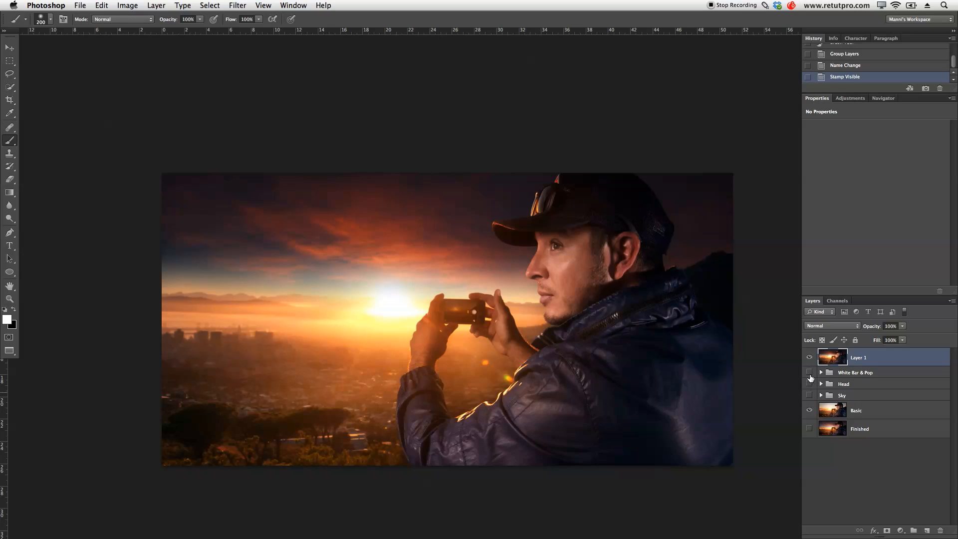
{"action": "left_click", "coordinate": [809, 357]}
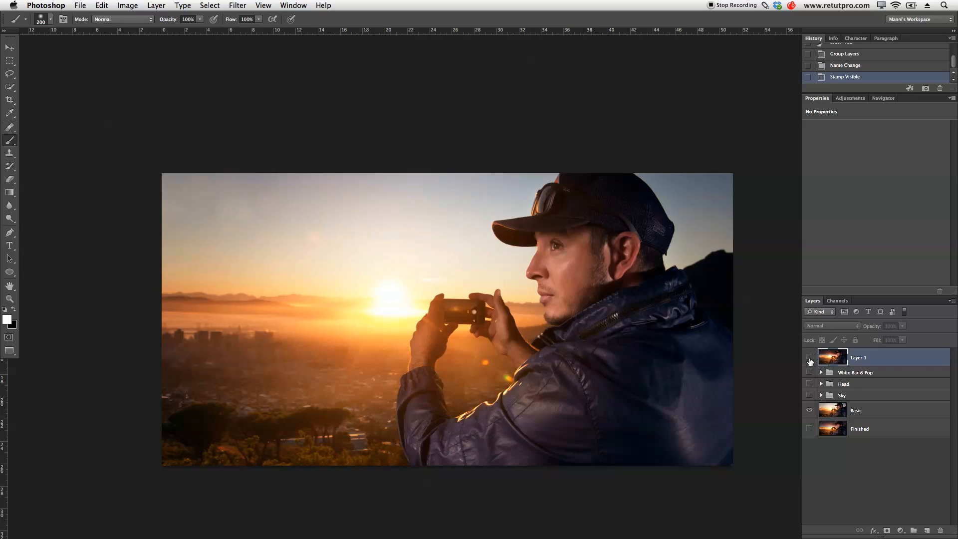
{"action": "left_click", "coordinate": [809, 357]}
{"action": "left_click", "coordinate": [809, 357]}
{"action": "left_click", "coordinate": [809, 358]}
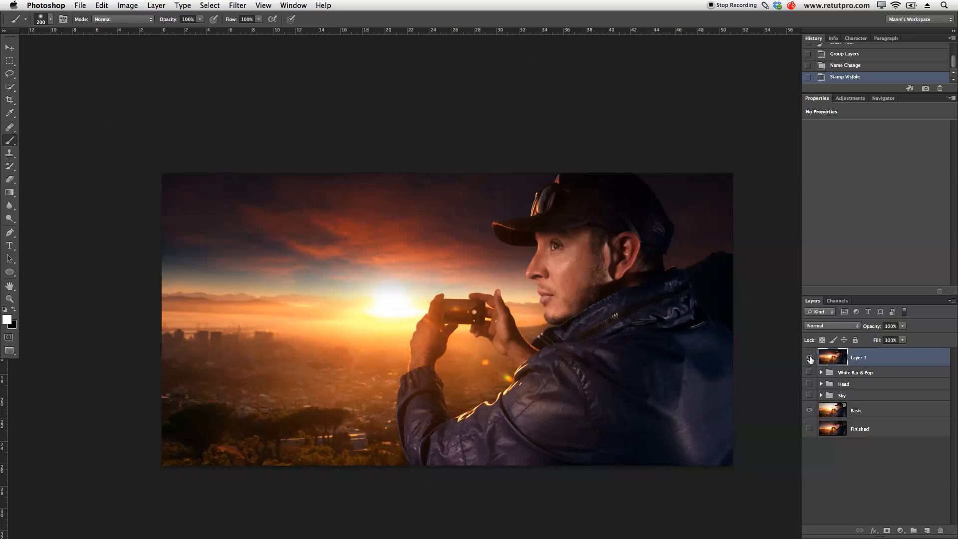
{"action": "left_click", "coordinate": [810, 358]}
{"action": "left_click", "coordinate": [809, 358]}
{"action": "left_click", "coordinate": [809, 358]}
{"action": "left_click", "coordinate": [810, 358]}
{"action": "left_click", "coordinate": [809, 357]}
- Show the Finished layer, move it directly beneath the stamped Layer 1, and turn Layer 1 back on
{"action": "left_click", "coordinate": [809, 429]}
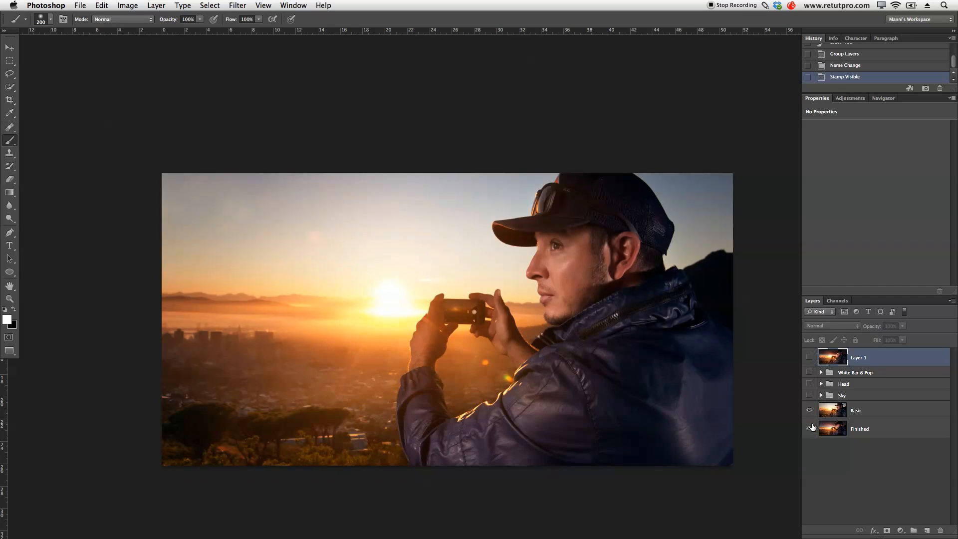
{"action": "left_click_drag", "start_coordinate": [831, 429], "coordinate": [828, 372]}
{"action": "left_click", "coordinate": [811, 359]}
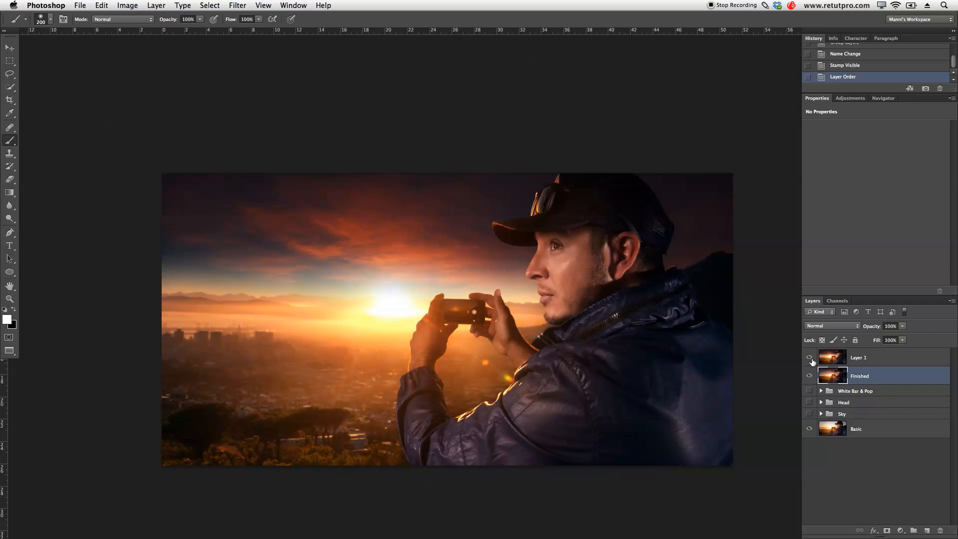
- Compare the stamped Layer 1 with the Finished reference image beneath it
{"action": "left_click", "coordinate": [810, 358]}
{"action": "left_click", "coordinate": [811, 359]}
{"action": "left_click", "coordinate": [809, 359]}
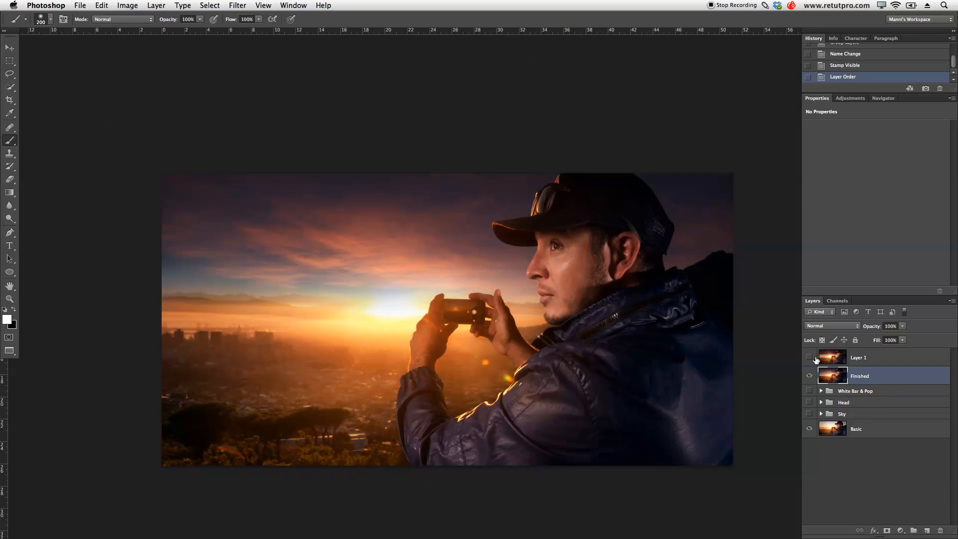
{"action": "left_click", "coordinate": [810, 359]}
{"action": "left_click", "coordinate": [809, 359]}
{"action": "left_click", "coordinate": [809, 359]}
{"action": "left_click", "coordinate": [809, 359]}
{"action": "left_click", "coordinate": [810, 358]}
{"action": "left_click", "coordinate": [810, 359]}
{"action": "left_click", "coordinate": [809, 359]}
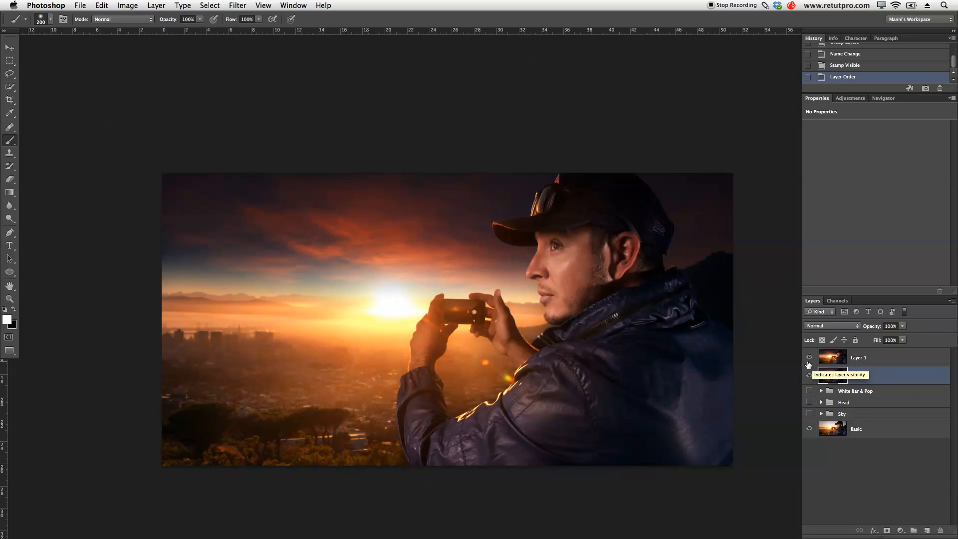